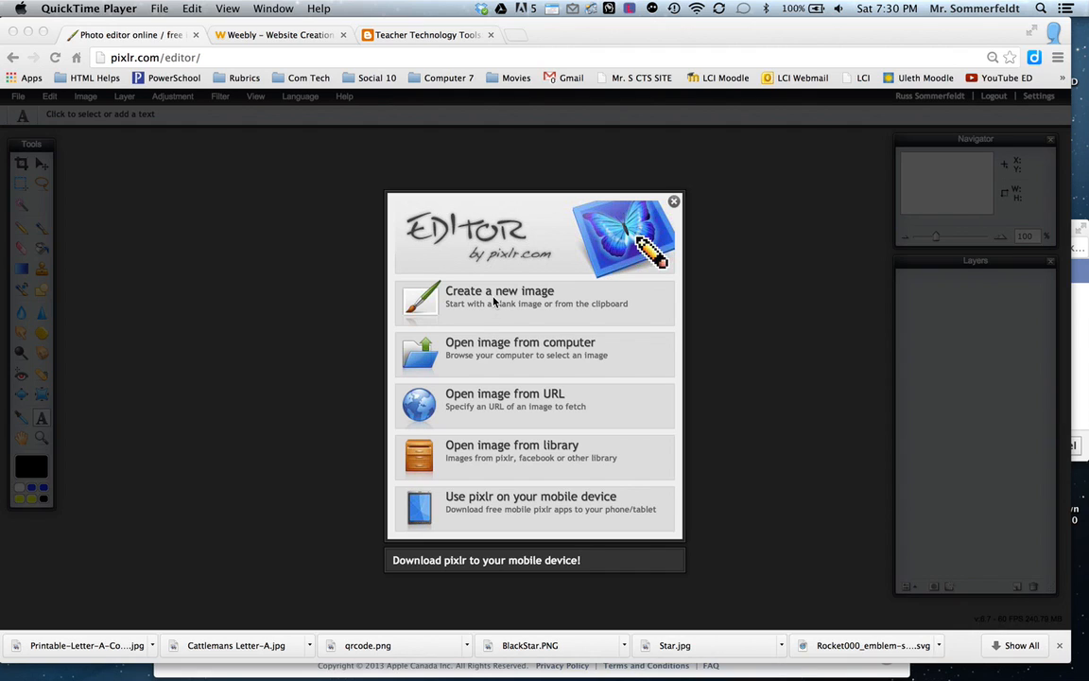
Start a new blank image and name it with the author's surname followed by "Poster".
left_click(495, 299)
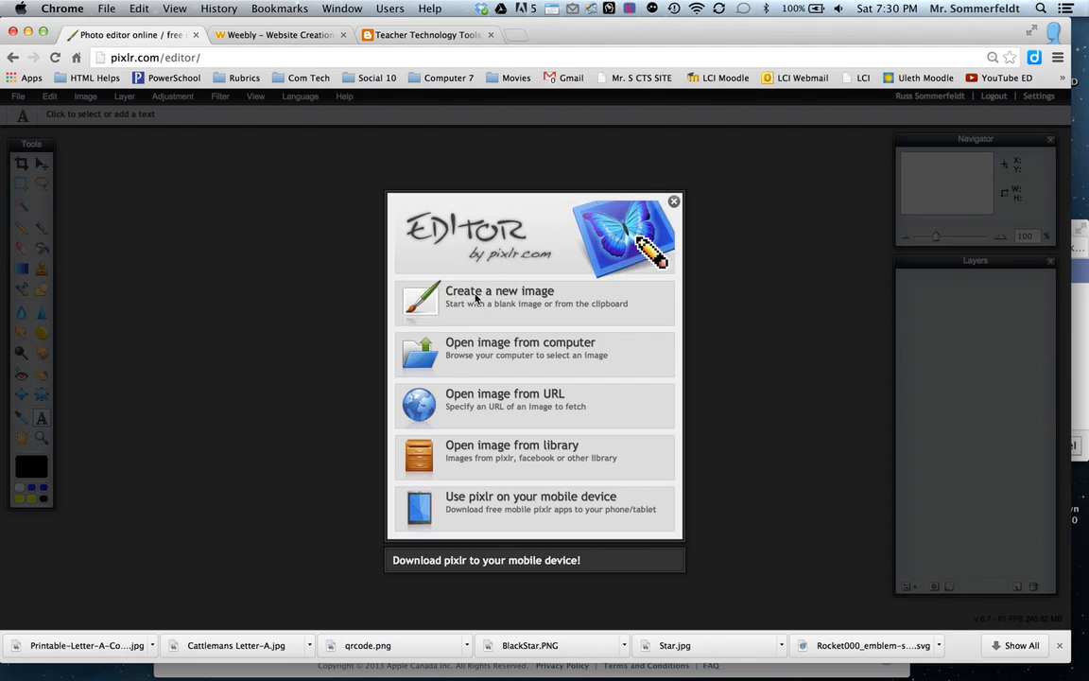
left_click(475, 297)
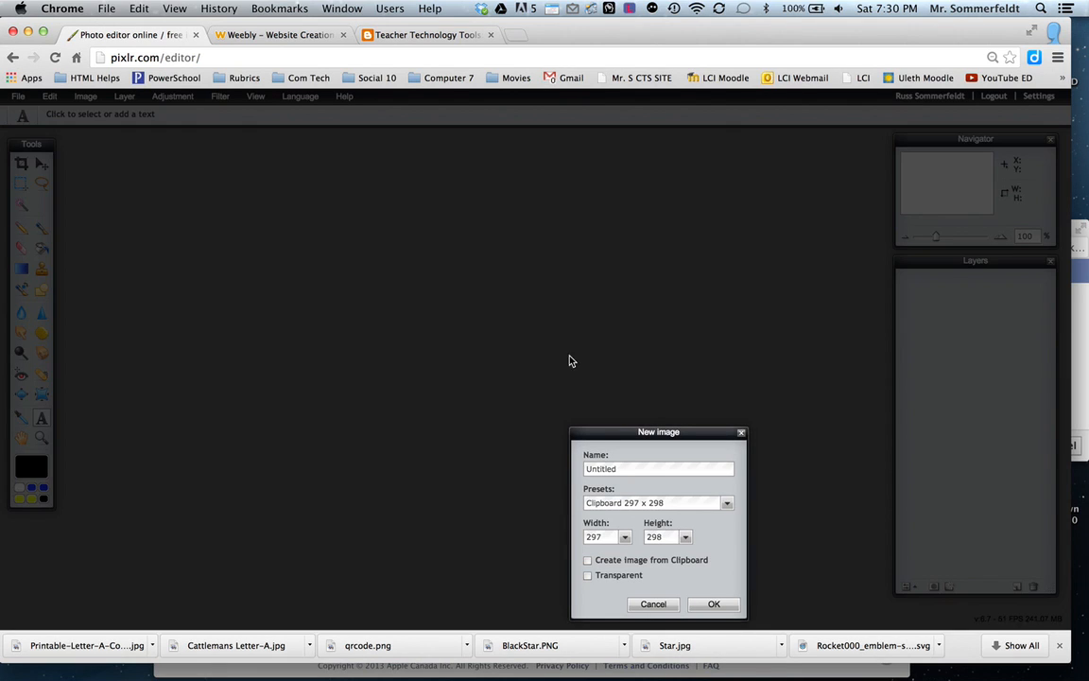
double_click(620, 466)
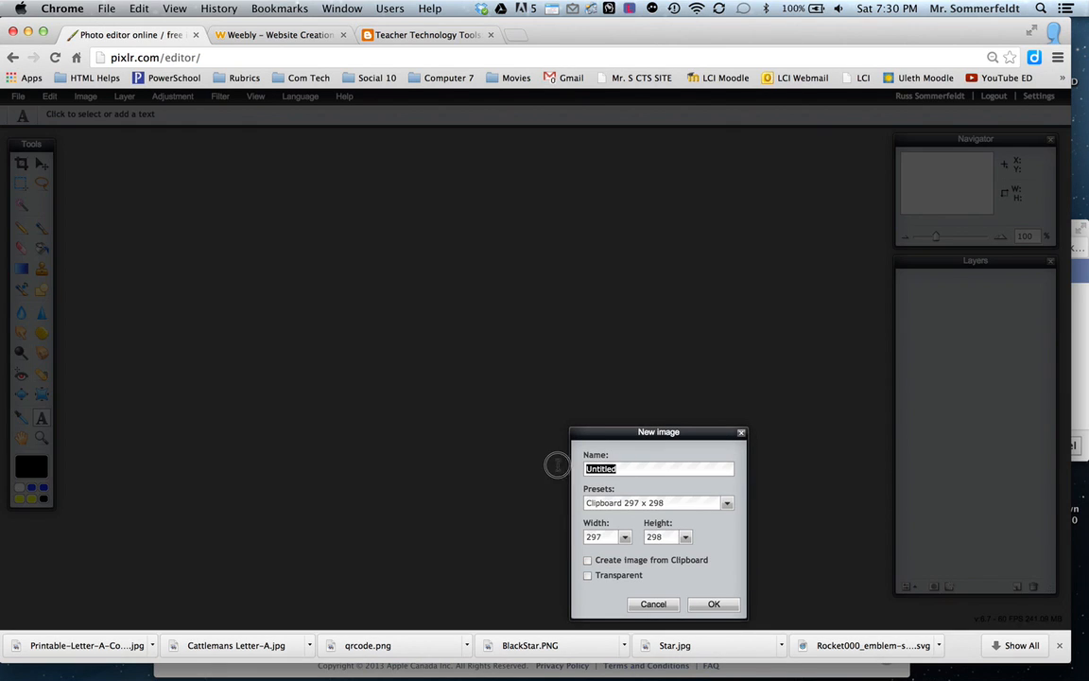
type("Sommerfeldt Poster")
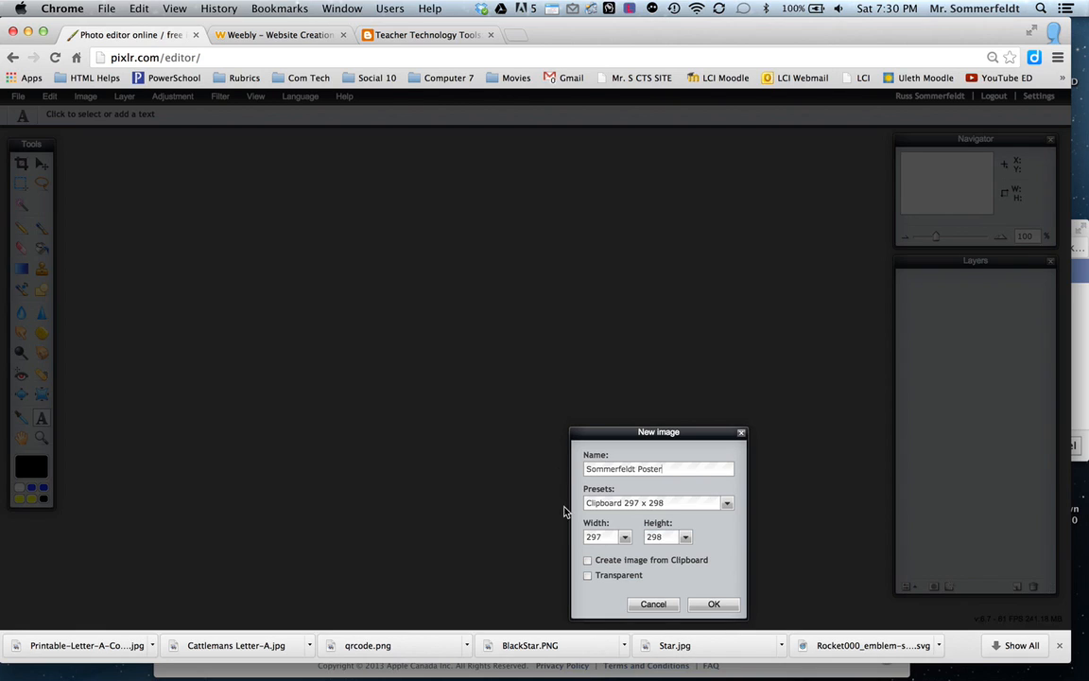
Set the new image to 612 px wide and 792 px high with a transparent background, and create it.
left_click(624, 537)
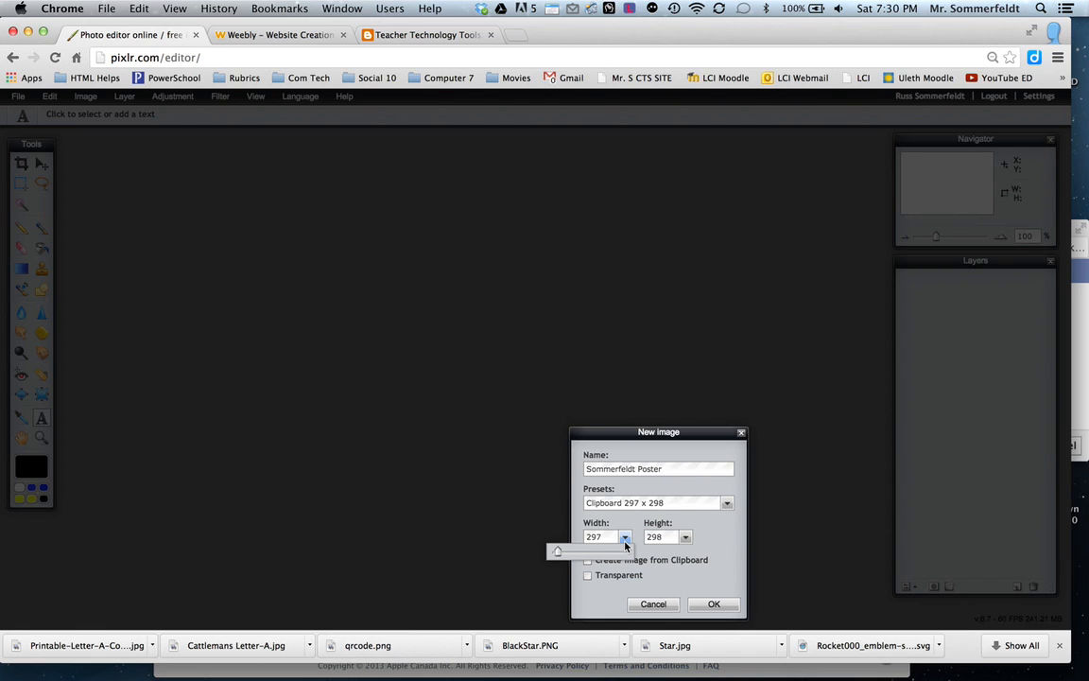
left_click(606, 537)
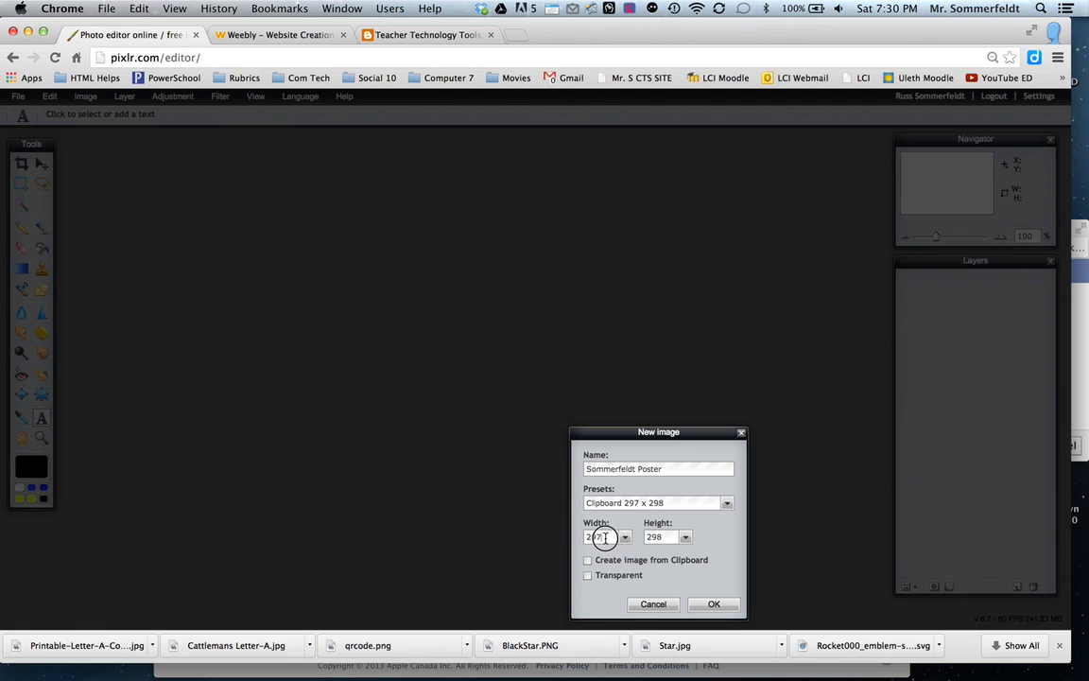
type("612")
left_click_drag(667, 536, 645, 537)
type("9")
key("BackSpace")
key("BackSpace")
left_click(709, 605)
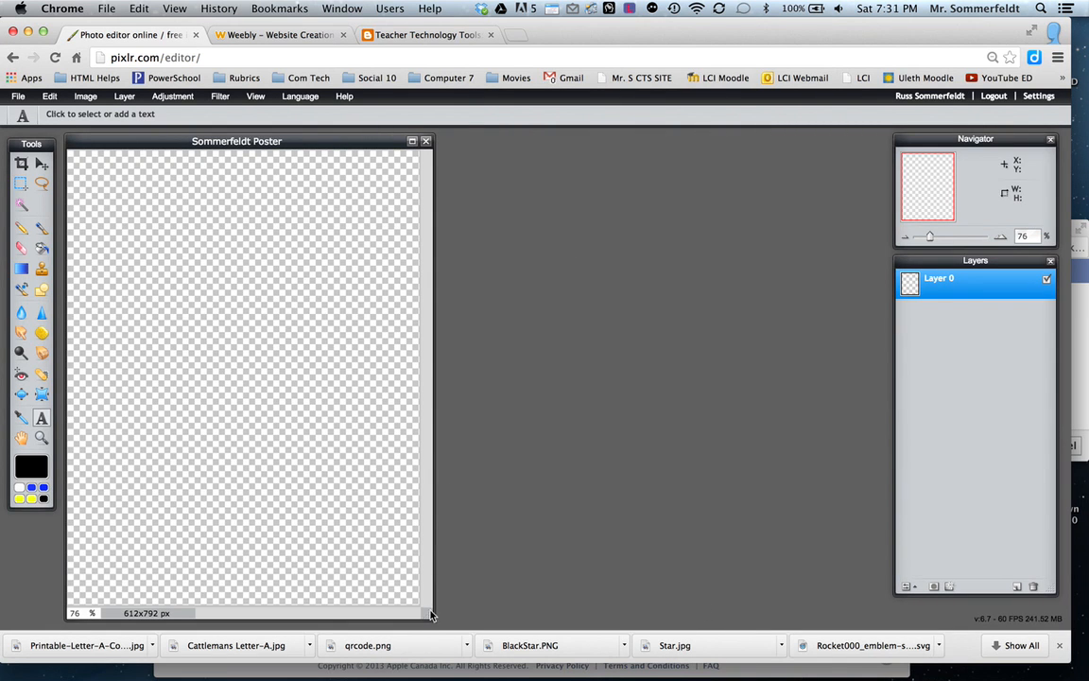
Widen the poster's image window beyond the canvas and adjust the height of the Layers panel.
left_click_drag(426, 614, 605, 620)
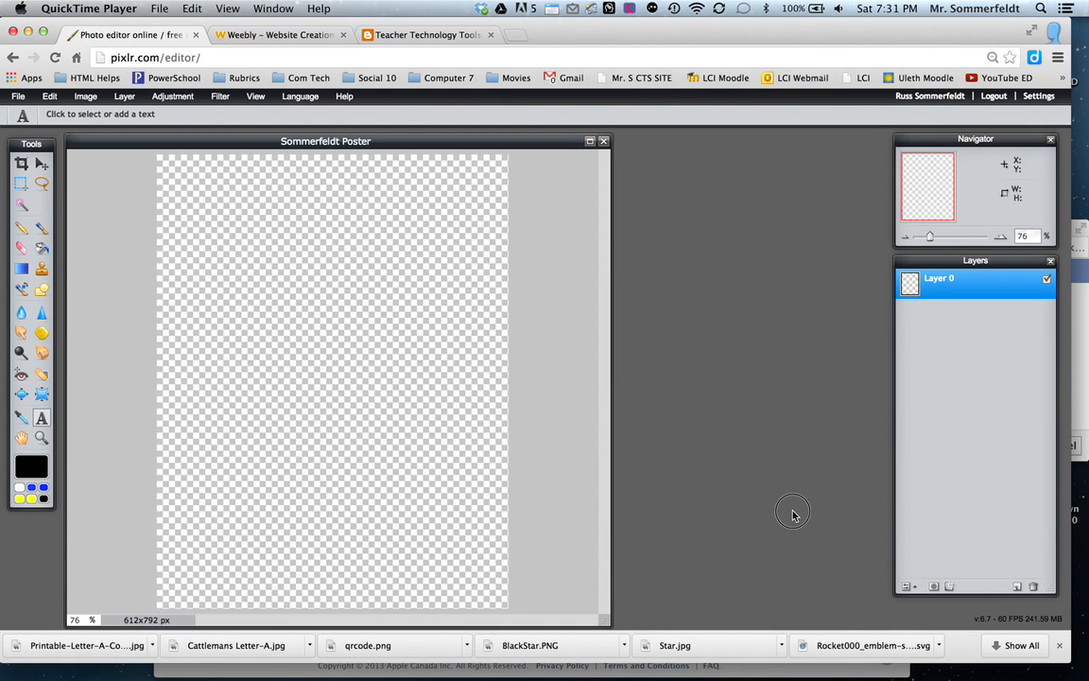
left_click(733, 556)
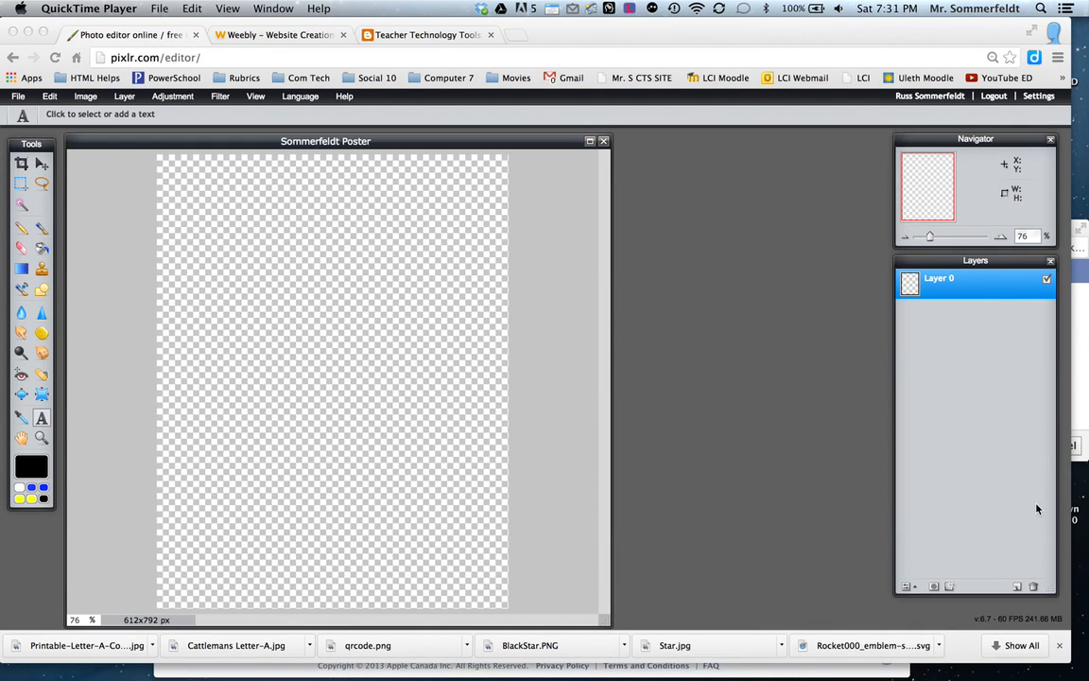
left_click(1053, 591)
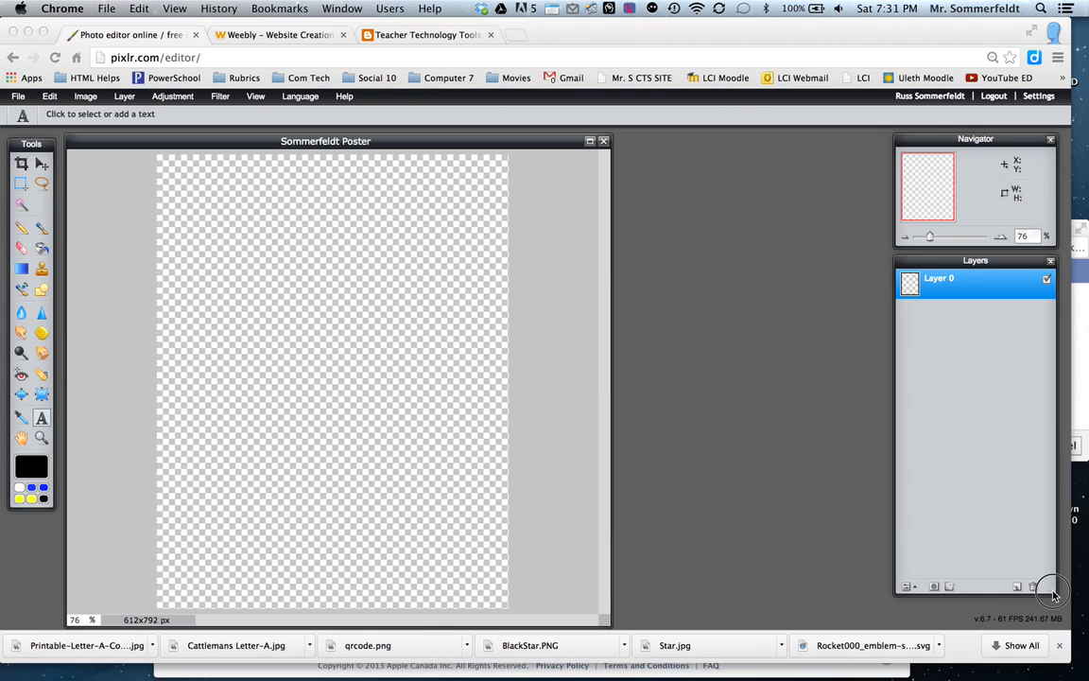
left_click(1046, 527)
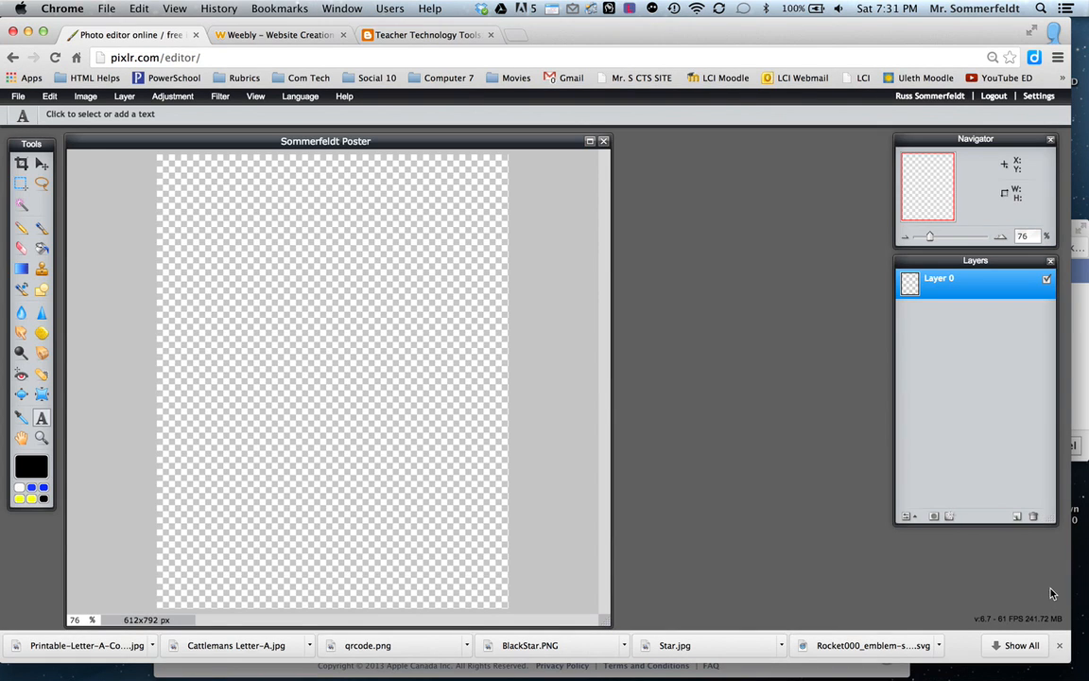
left_click_drag(1051, 519, 1051, 592)
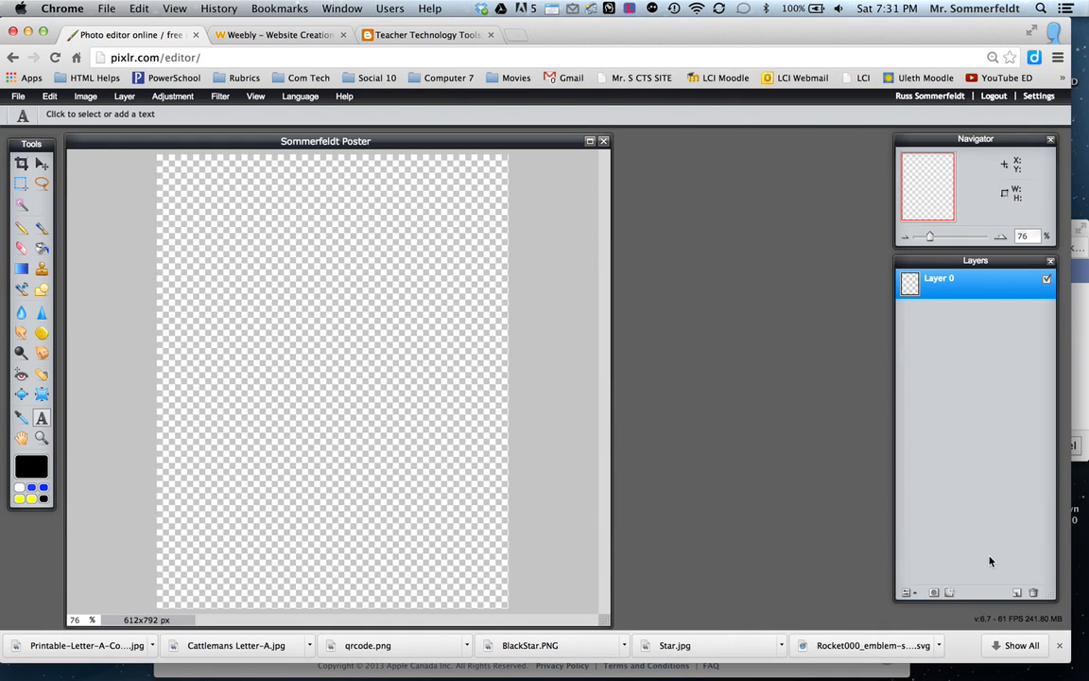
Draw a borderless rectangle filled with blue 2a57fa along the canvas's left side, full height and about 240 px wide.
left_click(42, 290)
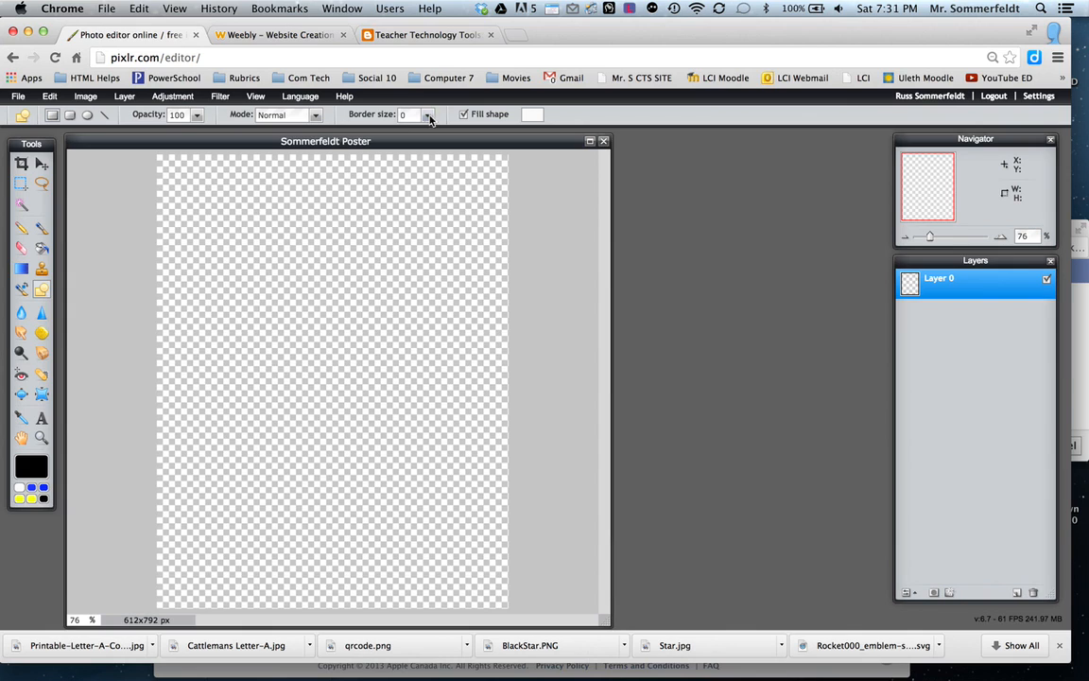
left_click(531, 114)
mouse_move(566, 364)
left_mouse_down()
mouse_move(530, 366)
mouse_move(498, 412)
mouse_move(501, 471)
mouse_move(515, 491)
left_mouse_up()
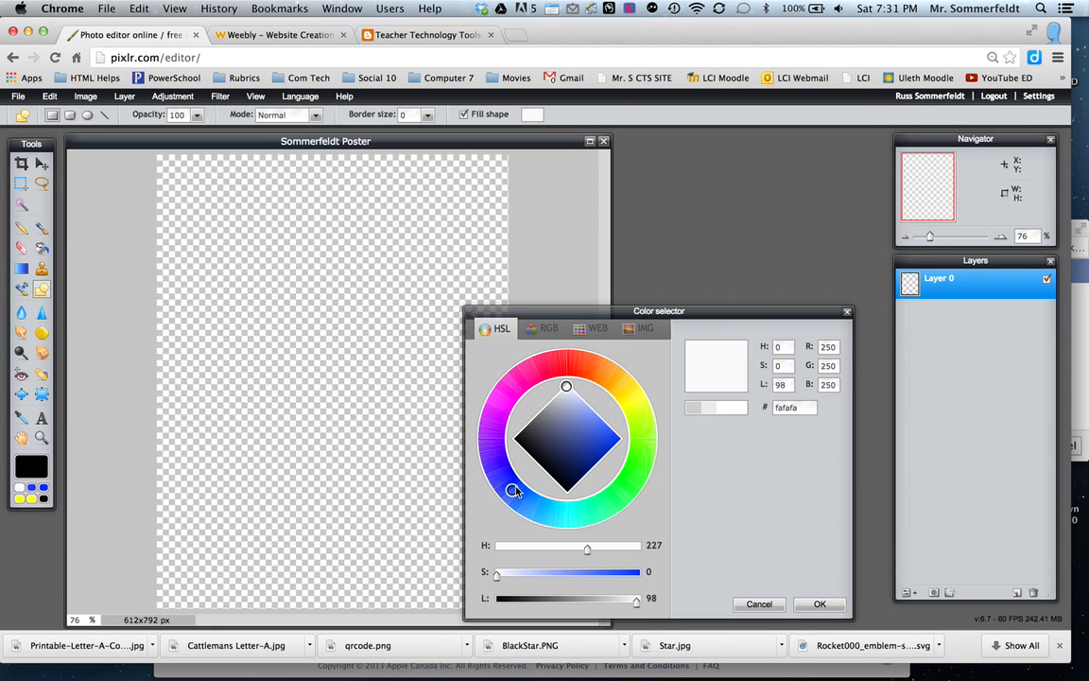
left_click(612, 438)
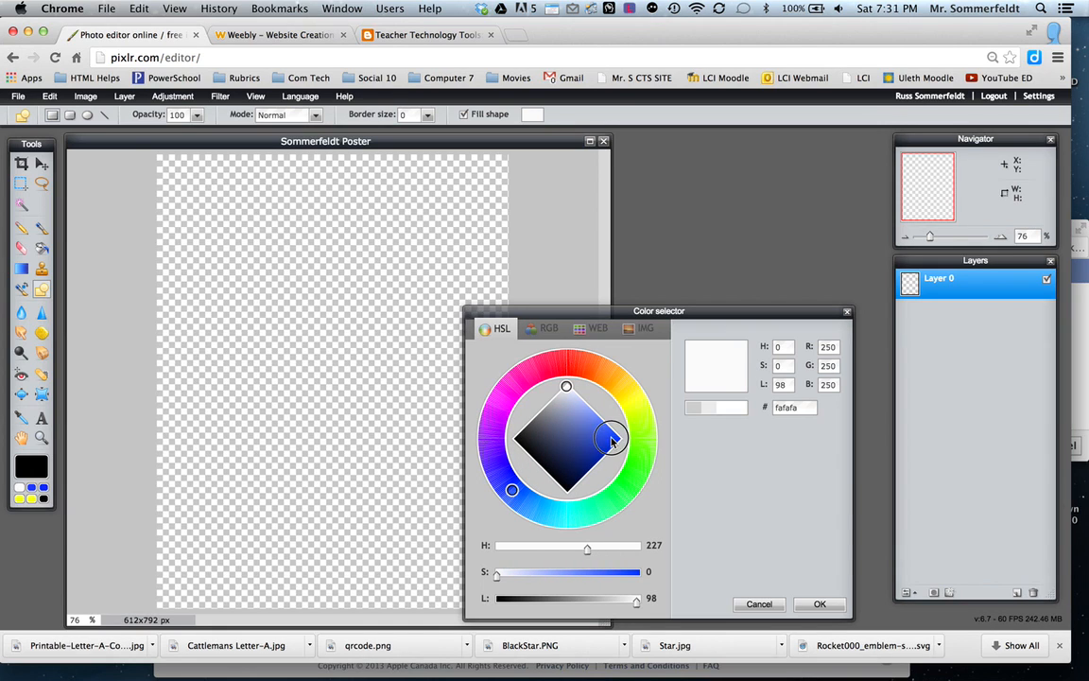
left_click(725, 413)
left_click(819, 604)
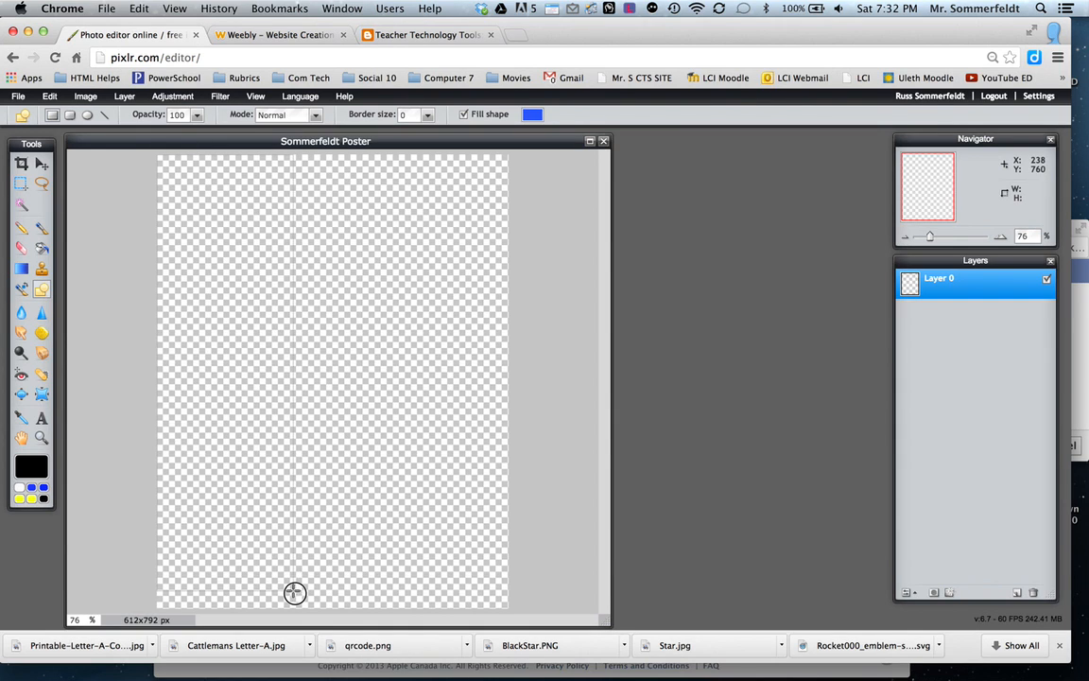
left_click_drag(294, 614, 295, 610)
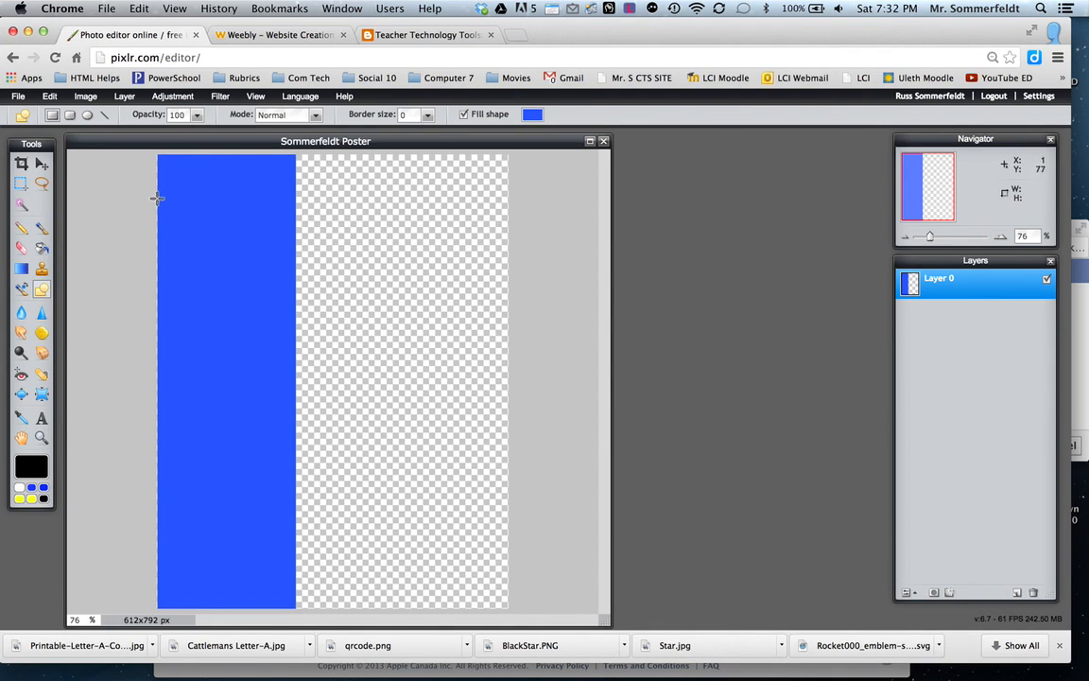
Widen the blue rectangle slightly with Free transform so it fully covers the canvas's left edge, and apply the change.
left_click(42, 163)
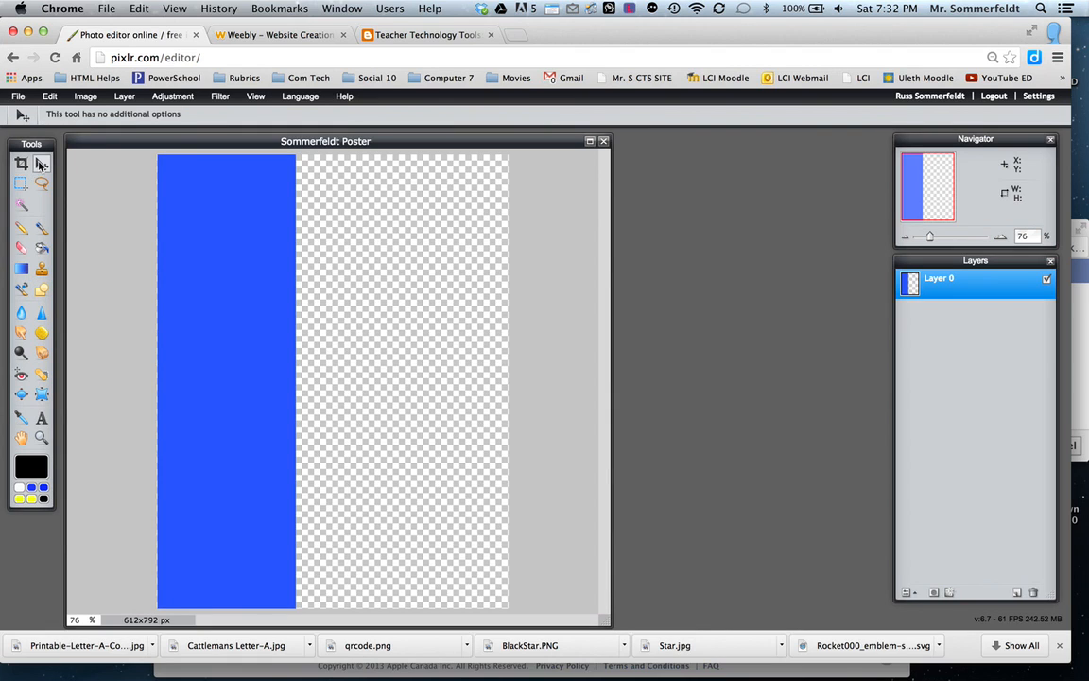
left_click(49, 96)
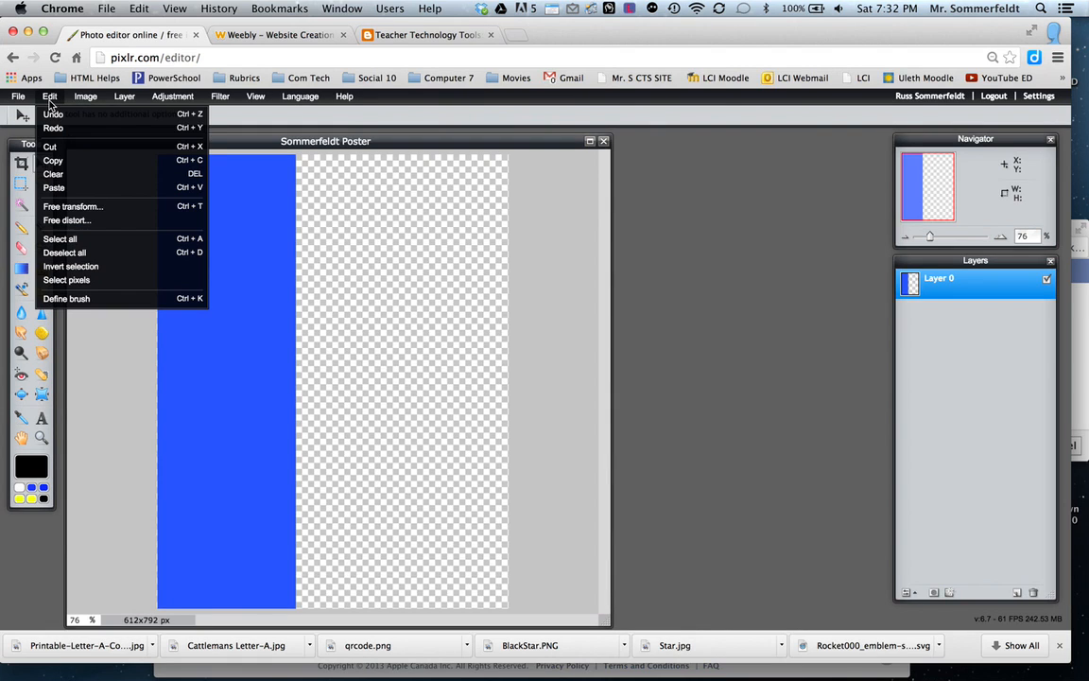
left_click(72, 206)
left_click_drag(153, 380, 152, 382)
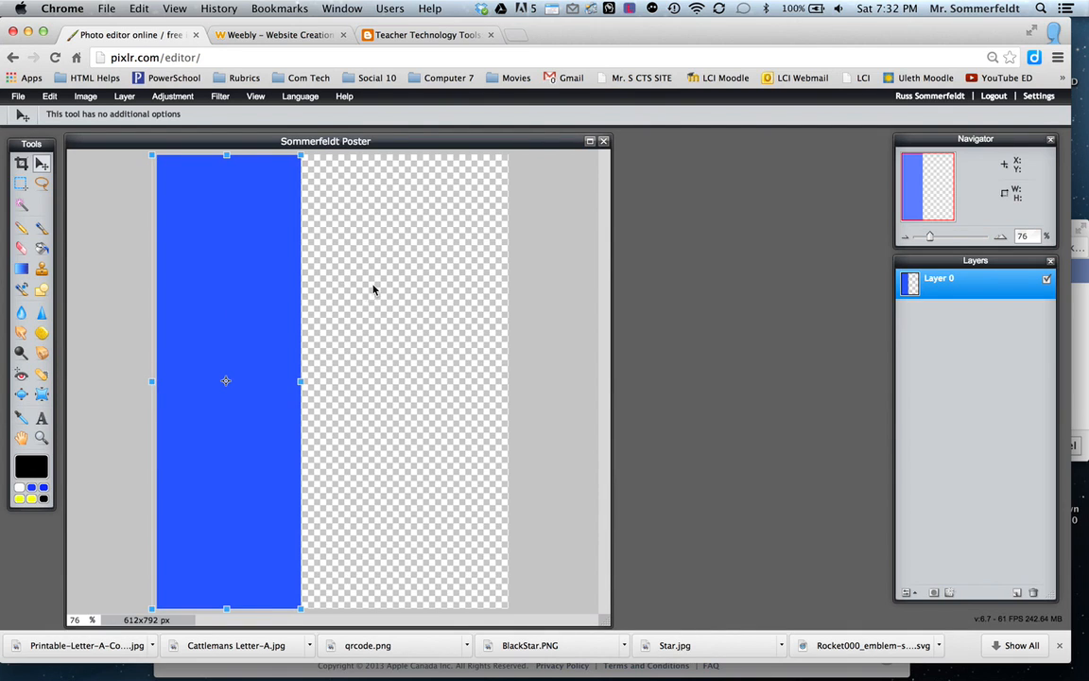
left_click(418, 312)
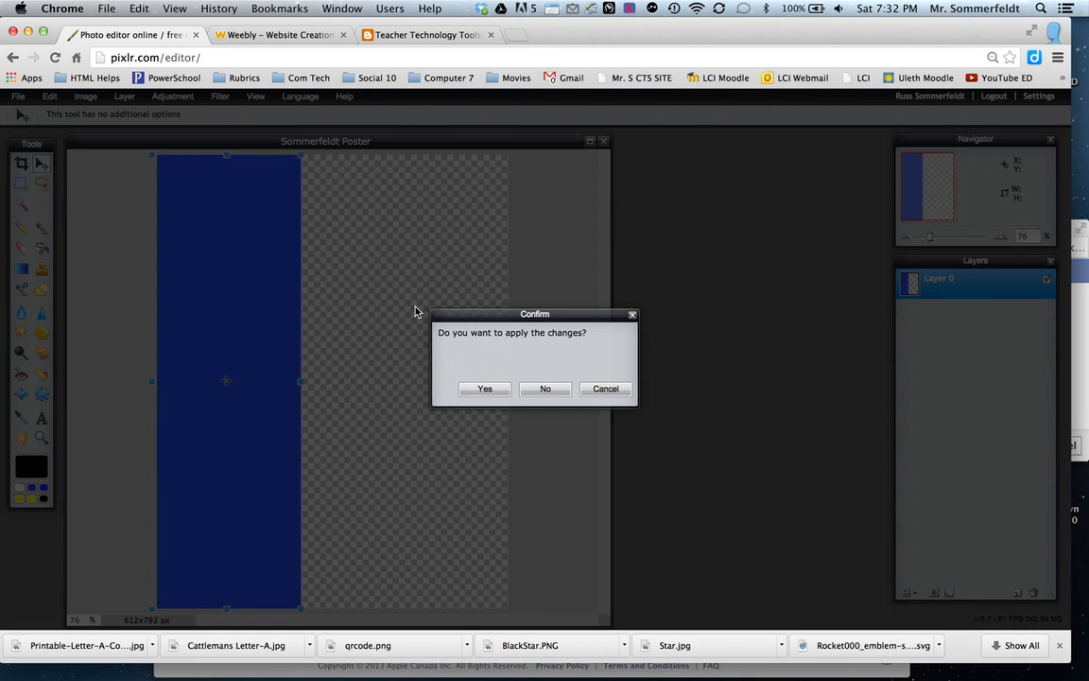
left_click(482, 389)
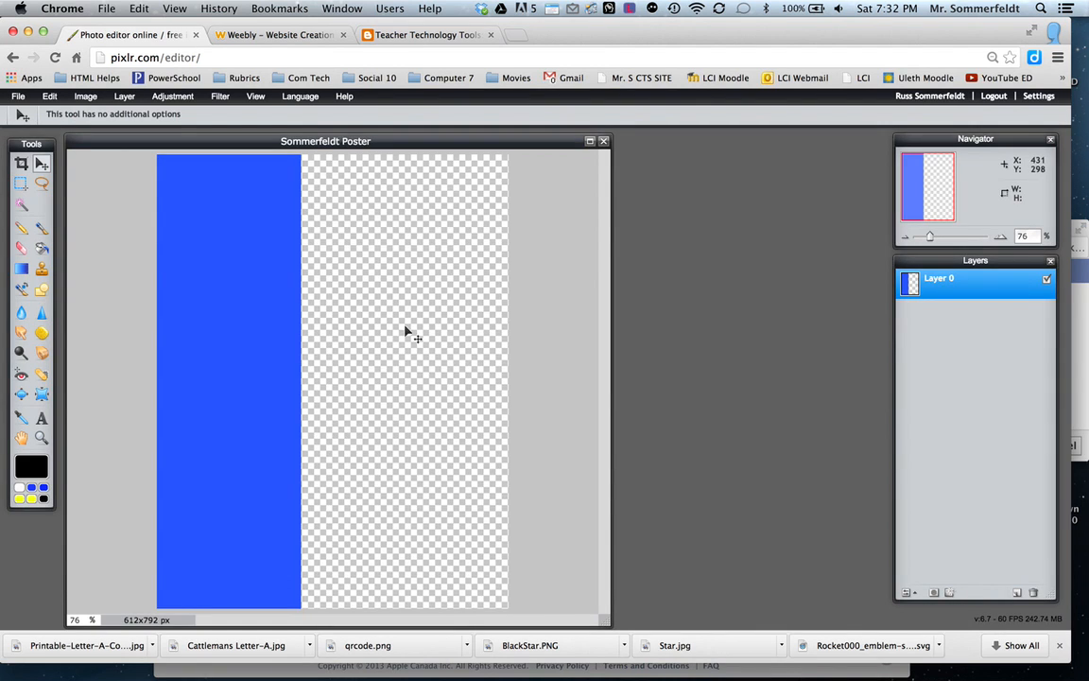
Draw a white (ffffff) filled rectangle over the remaining transparent area beside the blue strip.
left_click(42, 290)
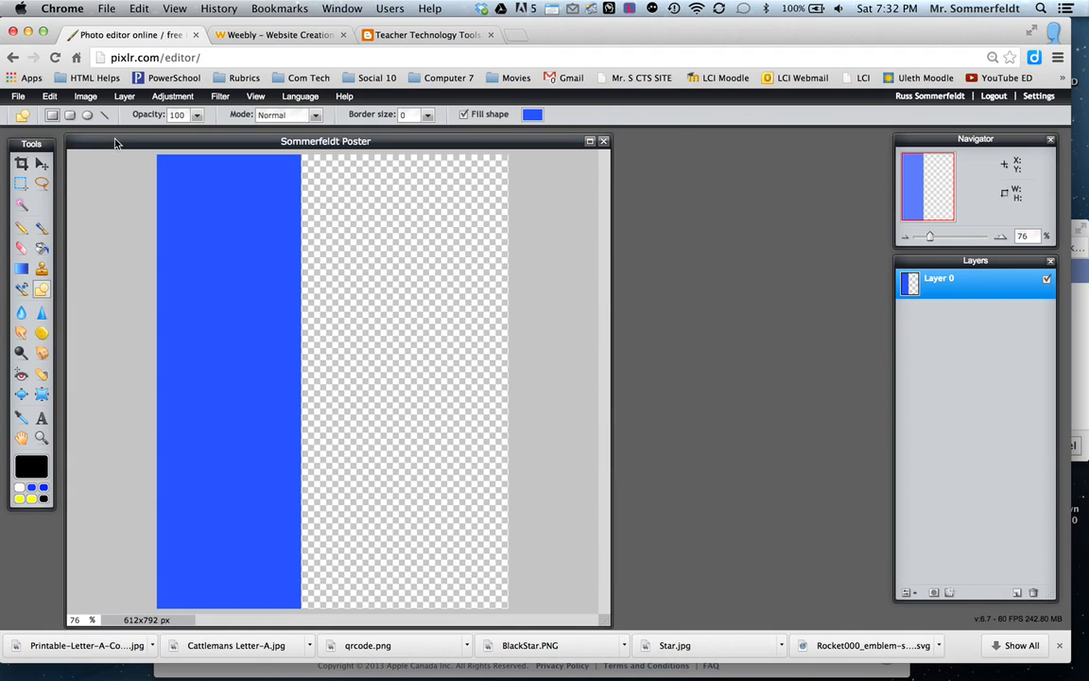
left_click(530, 115)
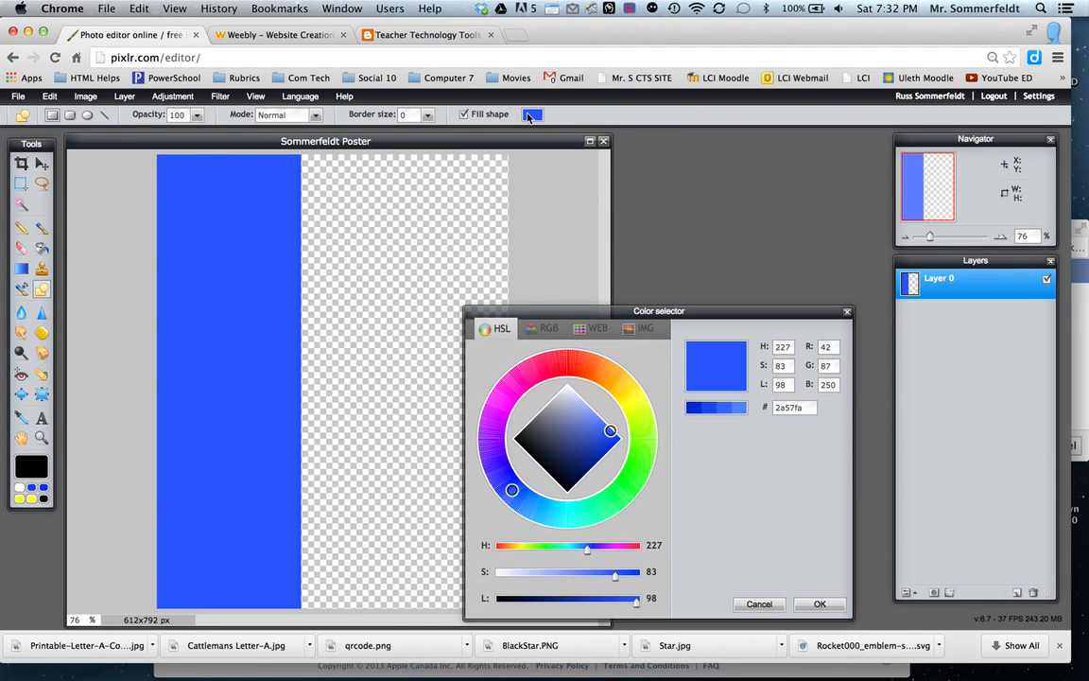
left_click(566, 390)
left_click(567, 385)
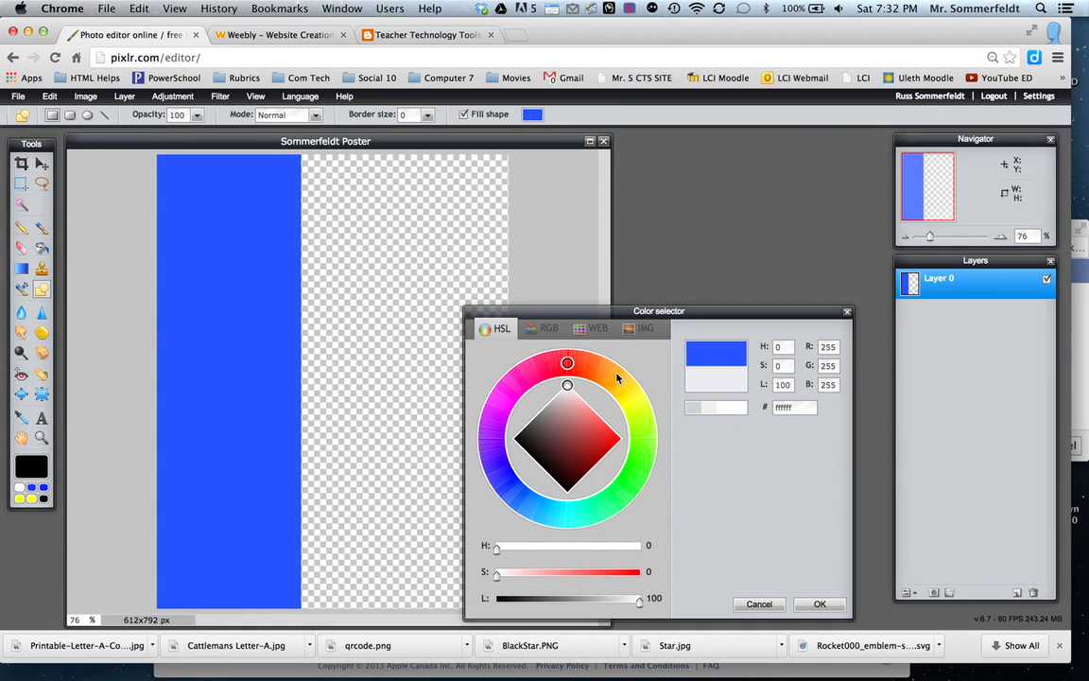
left_click(817, 604)
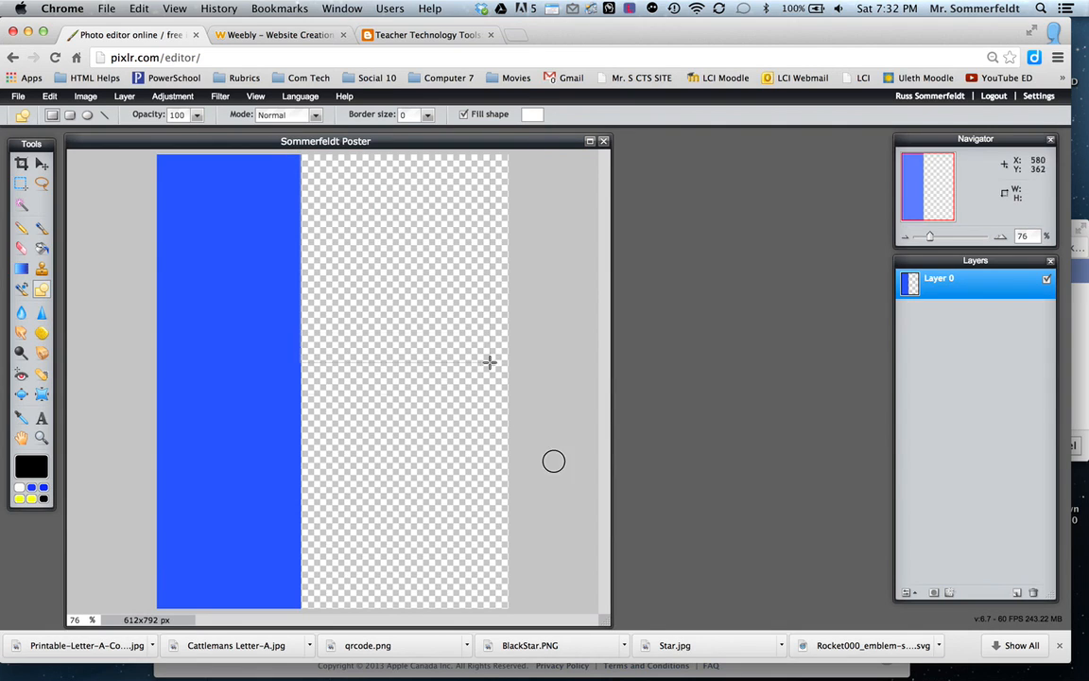
left_click_drag(511, 605, 514, 616)
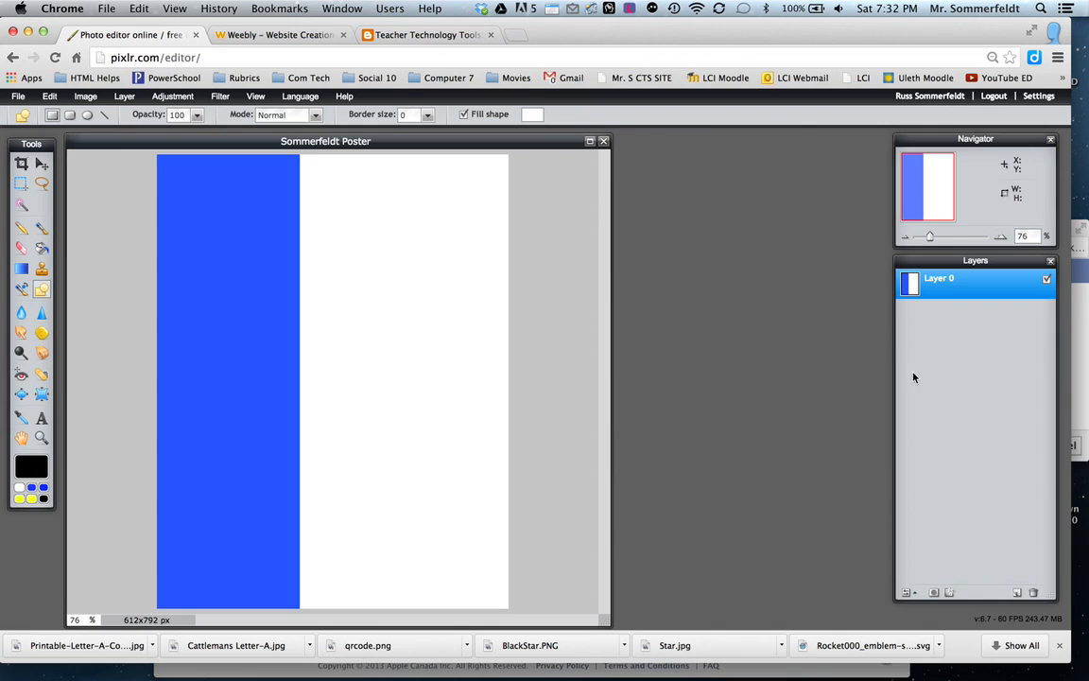
Rename the layer holding the blue and white rectangles as Background.
double_click(934, 279)
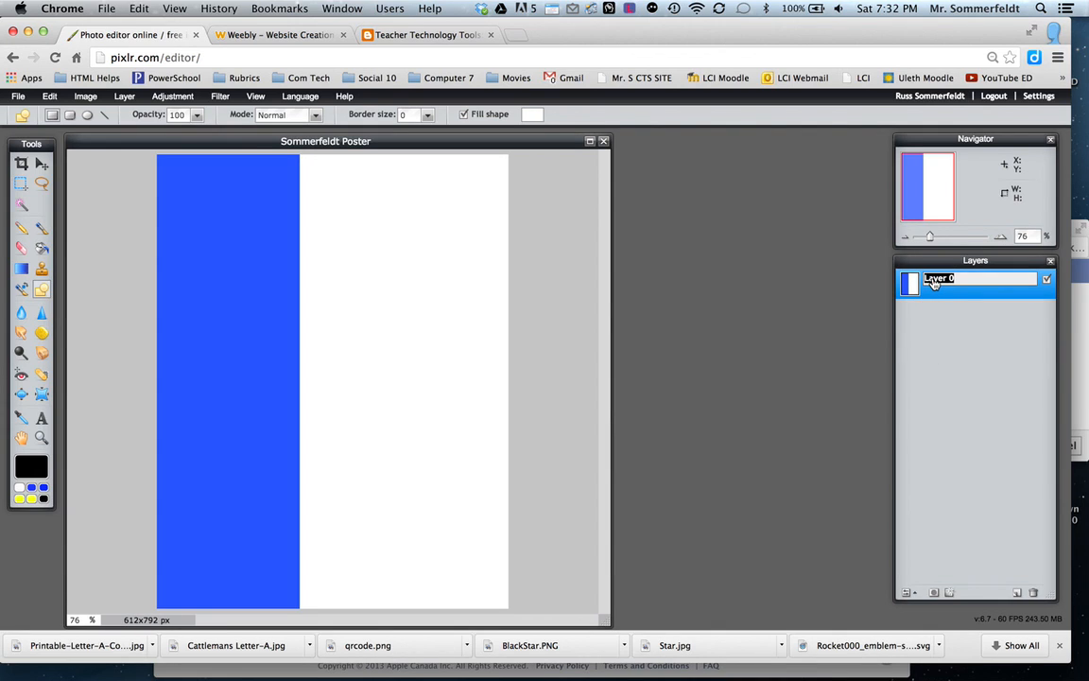
type("Background")
left_click(977, 337)
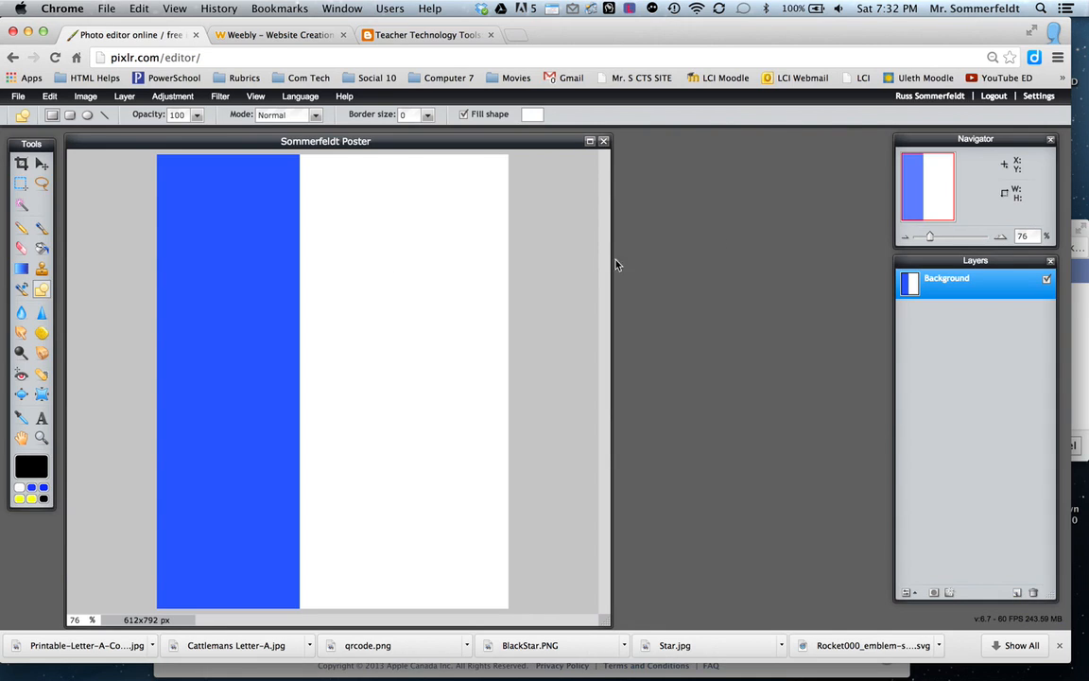
Add the title text "Hammer Time" near the top of the poster, across the blue and white boundary.
left_click(41, 418)
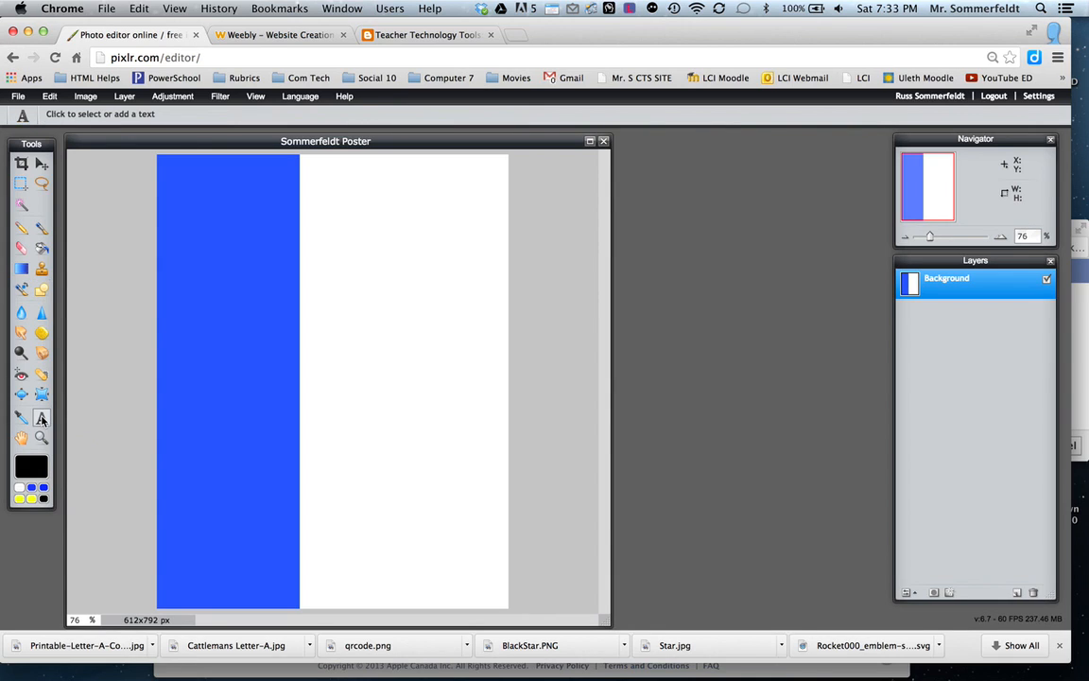
left_click(282, 195)
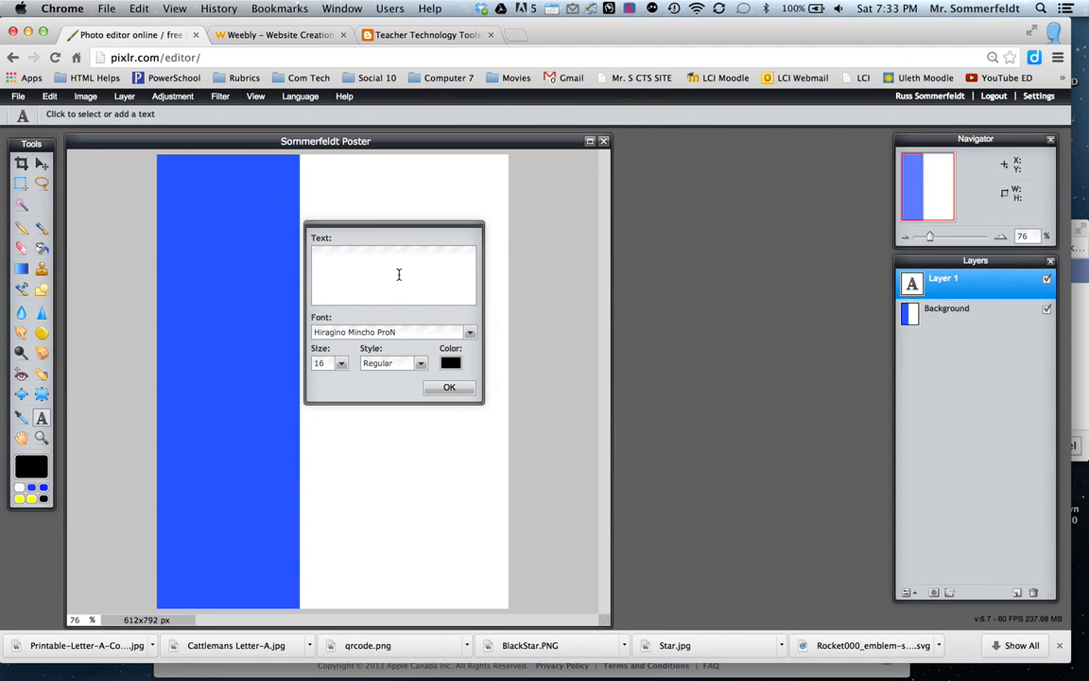
type("Hammer Time")
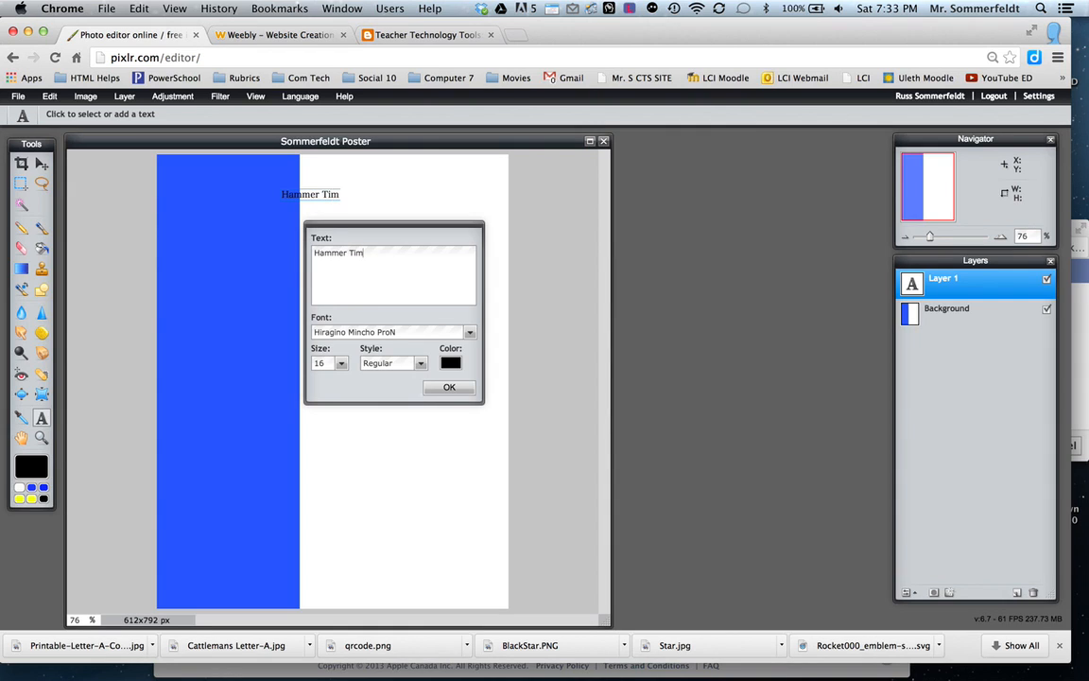
Format the title text as size 60 Impact and shift it further left over the blue strip.
left_click(342, 364)
left_click_drag(282, 377, 303, 383)
left_click_drag(340, 203, 314, 198)
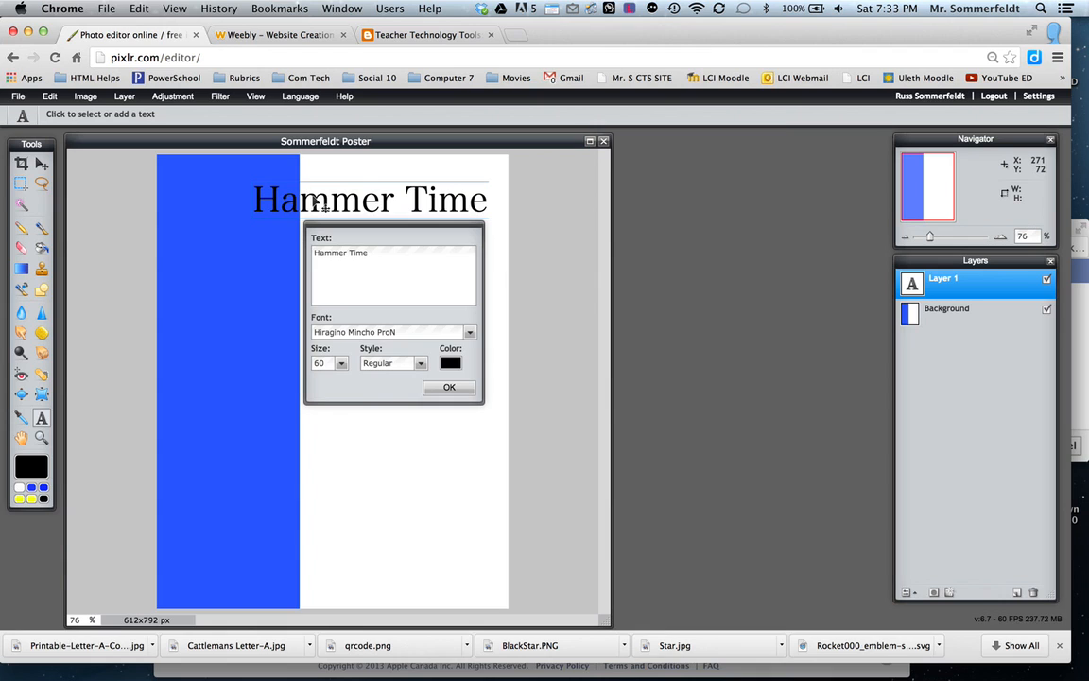
left_click(469, 332)
left_click_drag(470, 370, 471, 404)
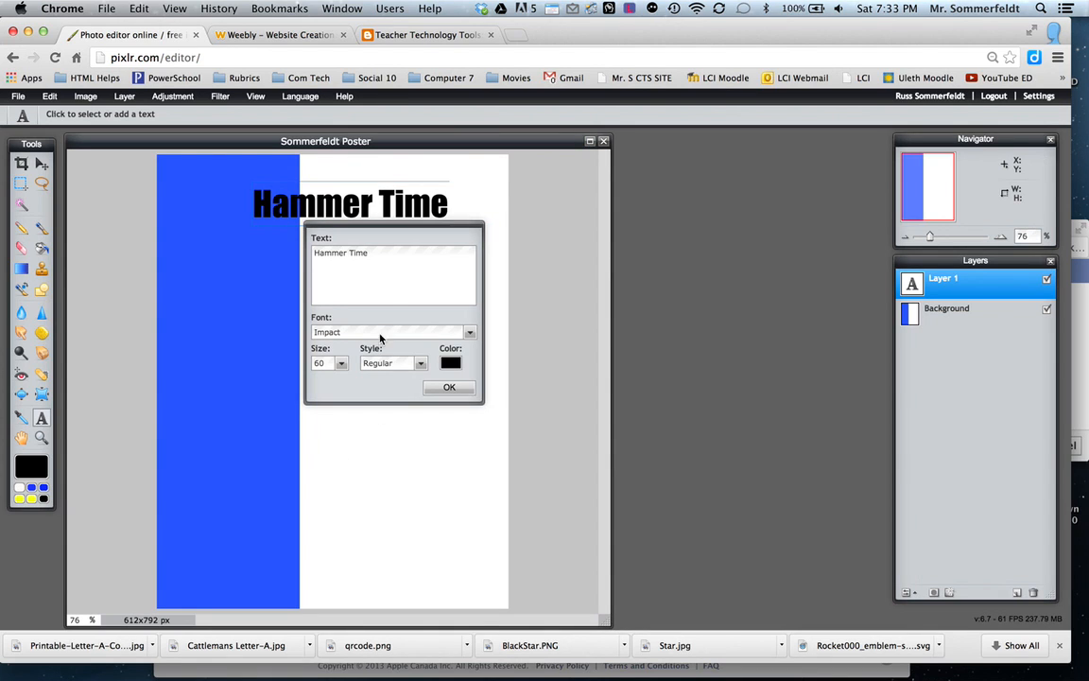
Colour the "Hammer Time" title text bright yellow (ffff3b) and finish editing the text.
left_click(450, 363)
left_click(634, 399)
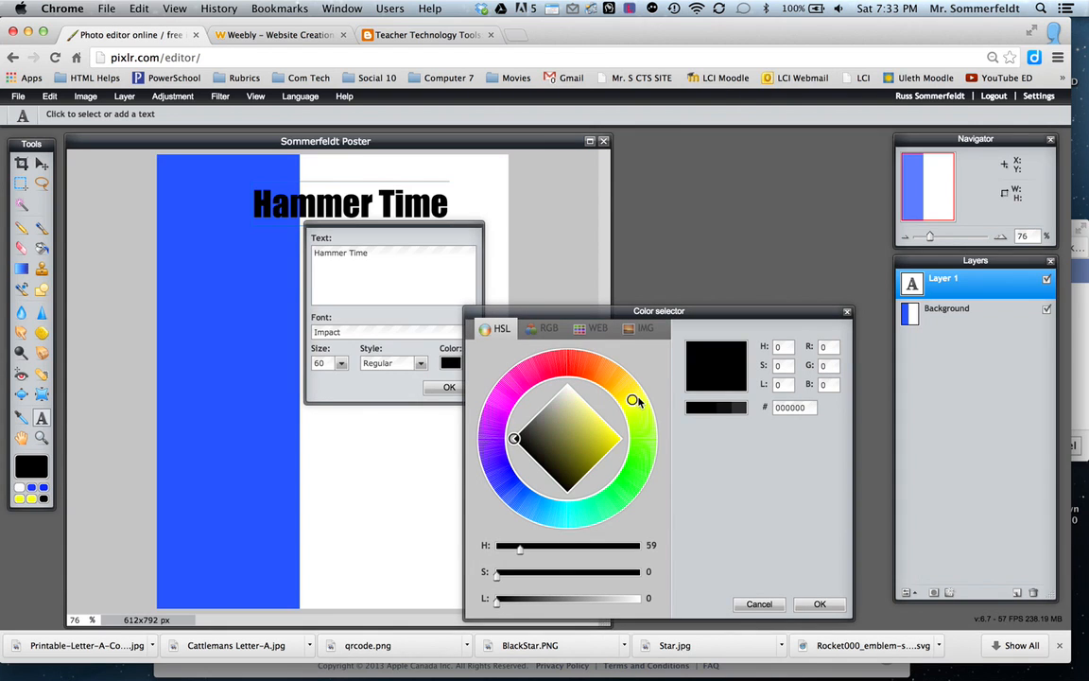
left_click(616, 439)
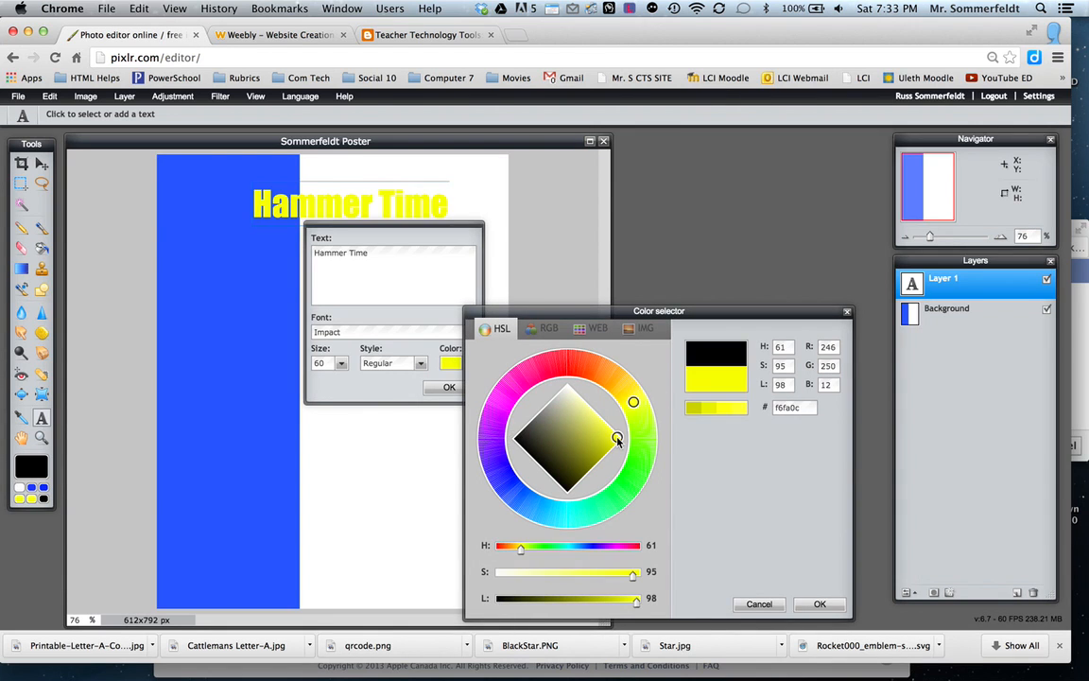
left_click(741, 410)
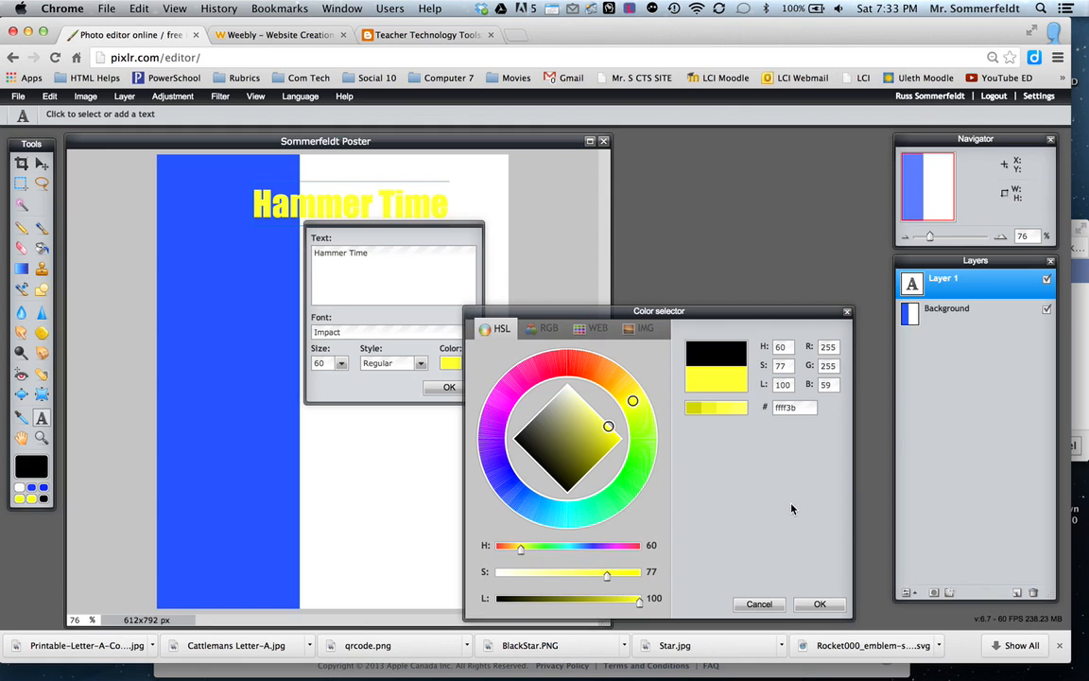
left_click(828, 606)
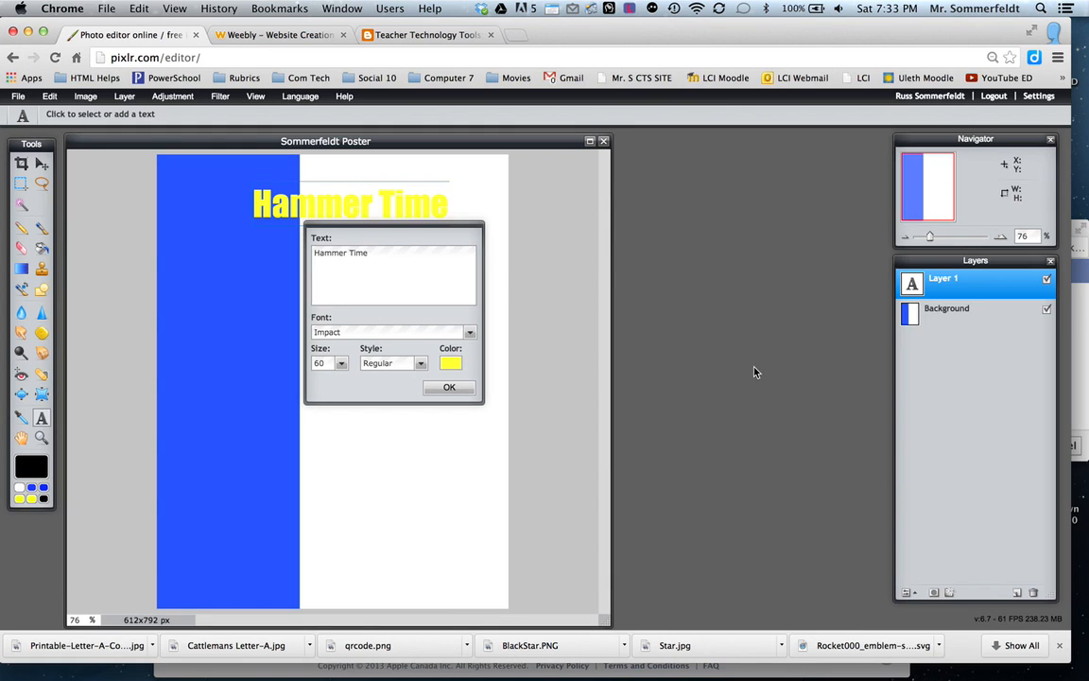
left_click(449, 387)
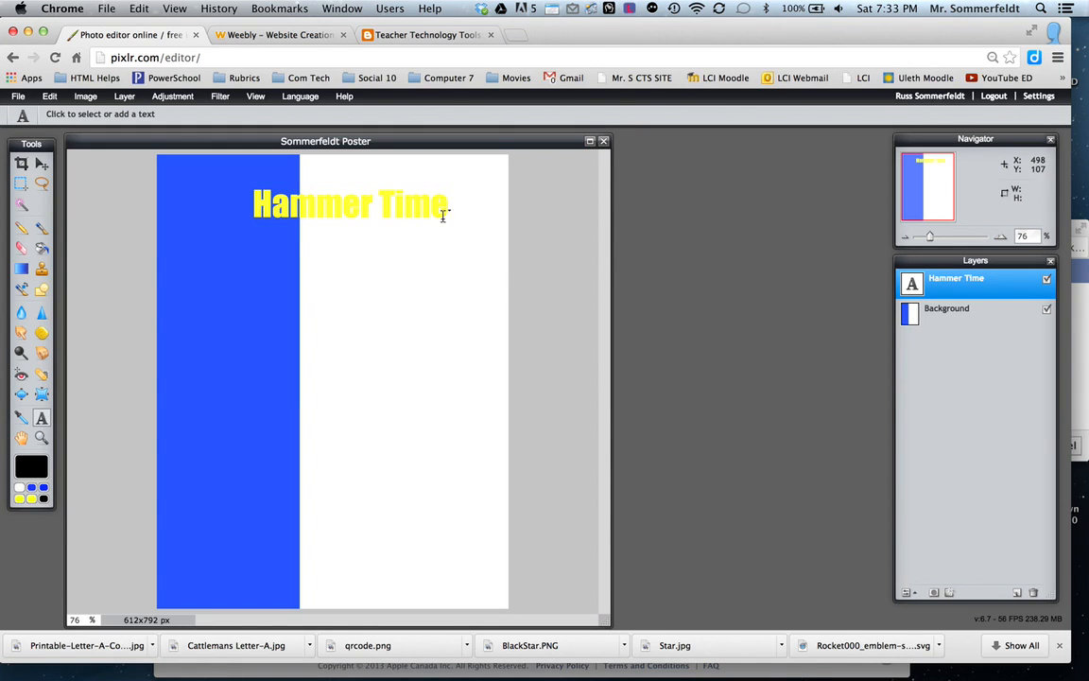
Turn on the Drop shadow and Outer glow layer styles for the "Hammer Time" text layer.
left_click(950, 593)
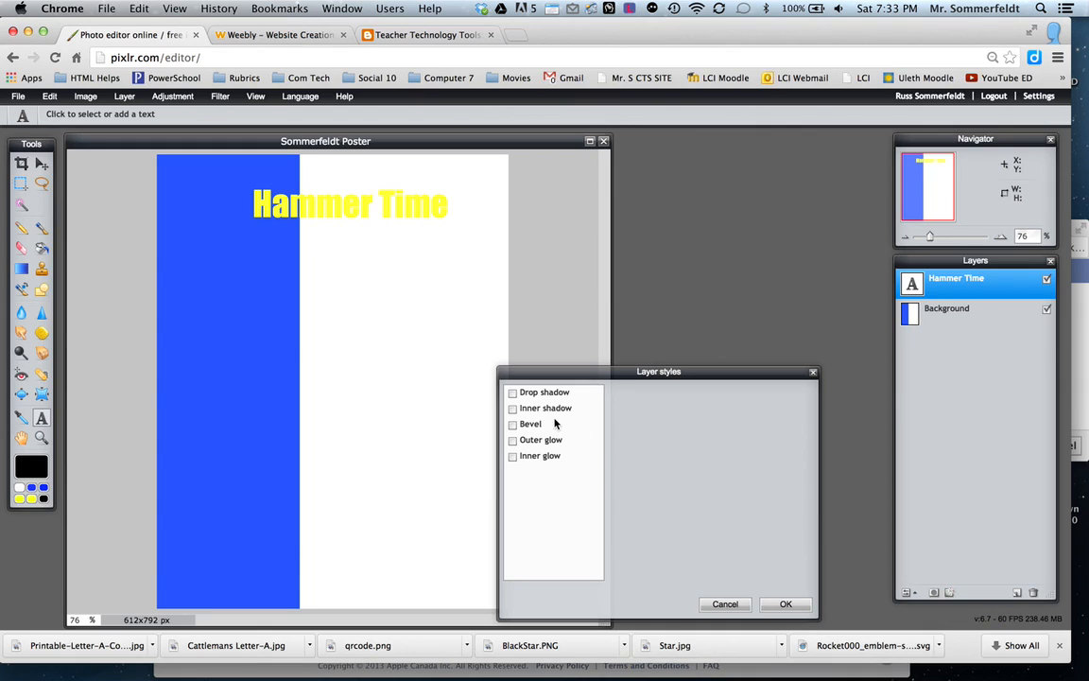
left_click(513, 393)
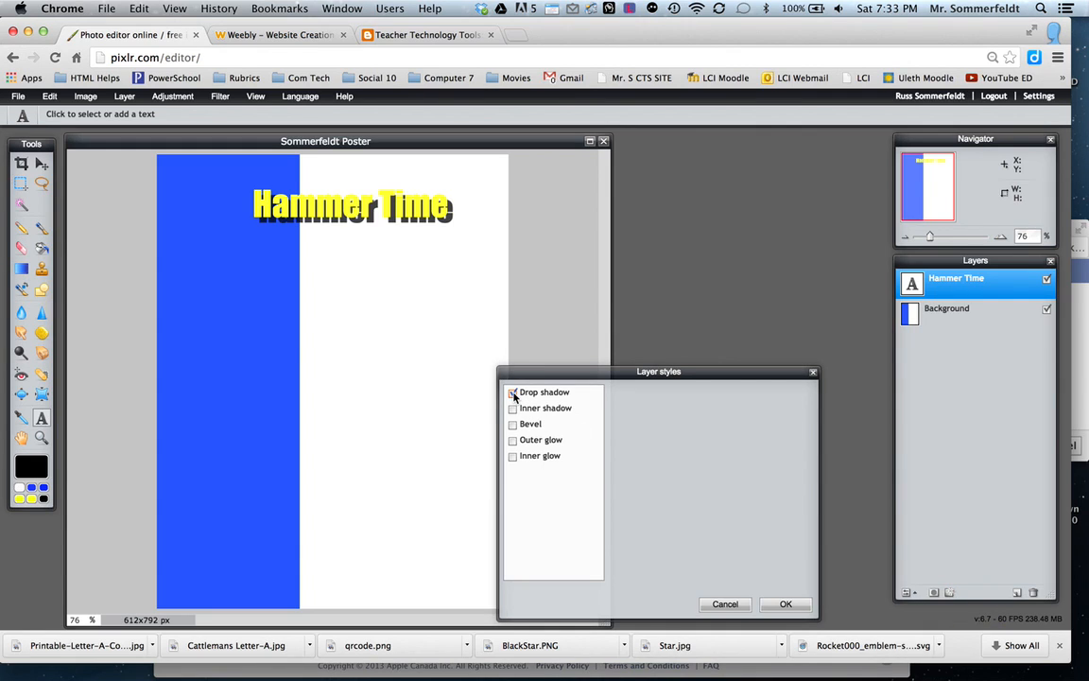
left_click(512, 408)
left_click(512, 409)
left_click(512, 440)
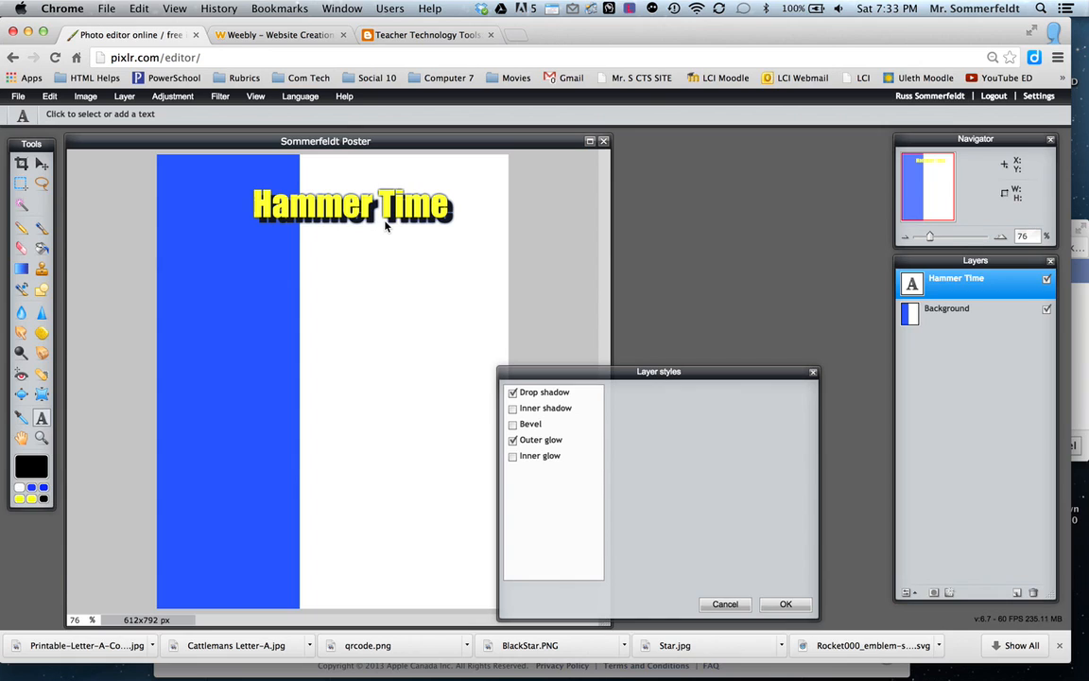
Set the title's drop shadow to opacity 76, distance 14, size 22 and angle -140°, and apply the layer styles.
left_click(556, 392)
left_click_drag(702, 470, 752, 409)
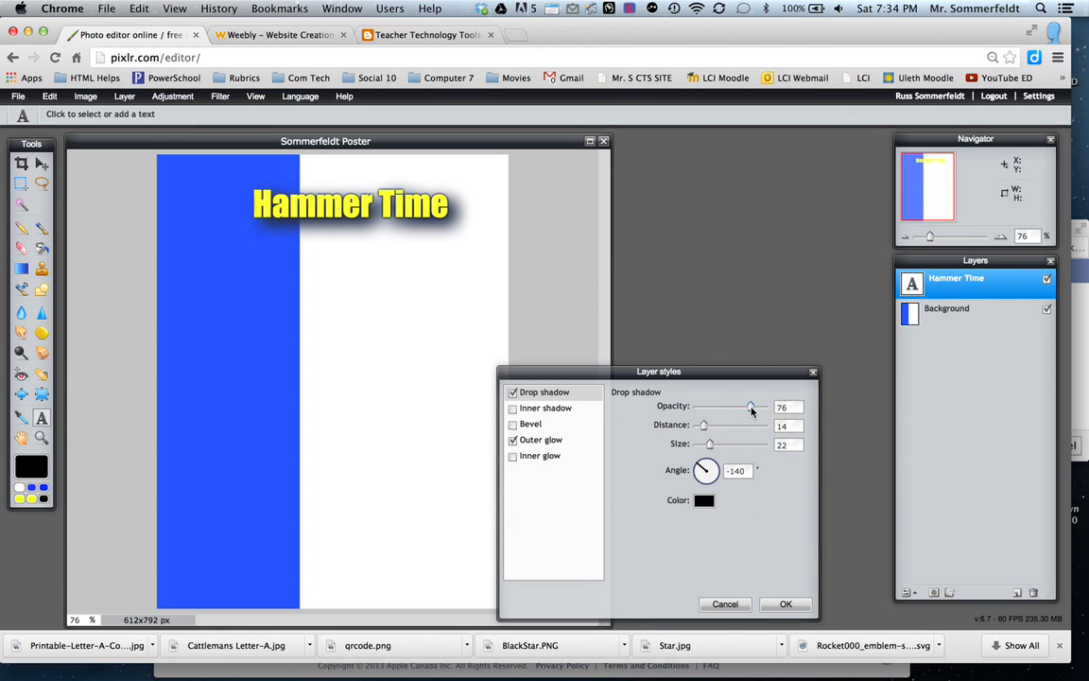
left_click(779, 604)
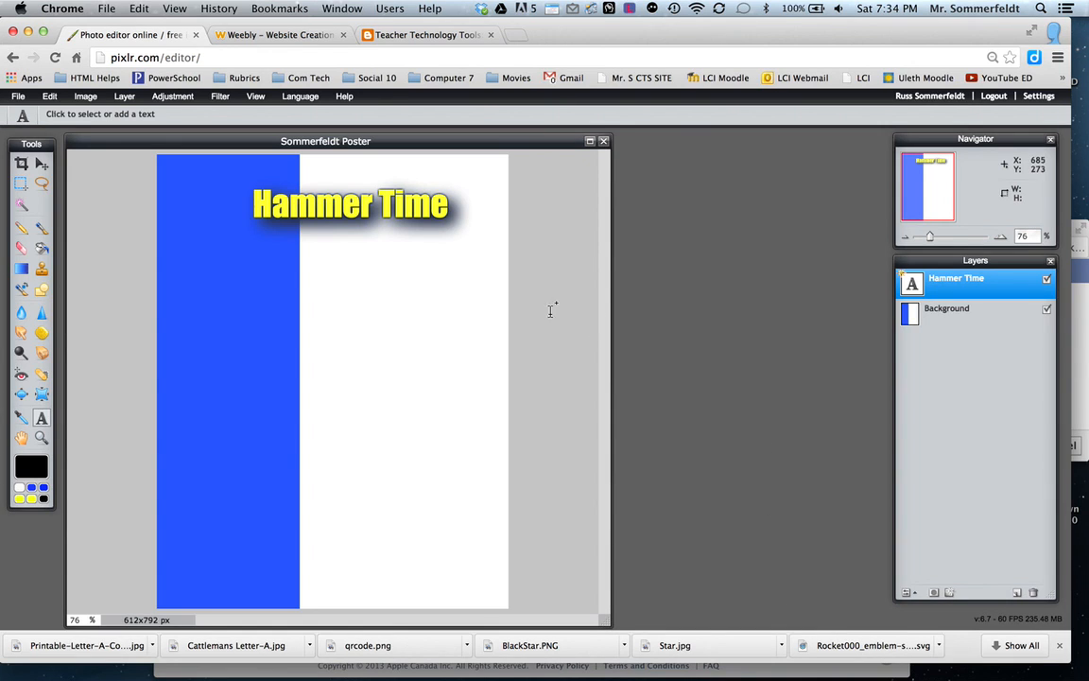
Move the "Hammer Time" title slightly up and to the right on the poster.
left_click(318, 212)
left_click_drag(295, 204, 307, 197)
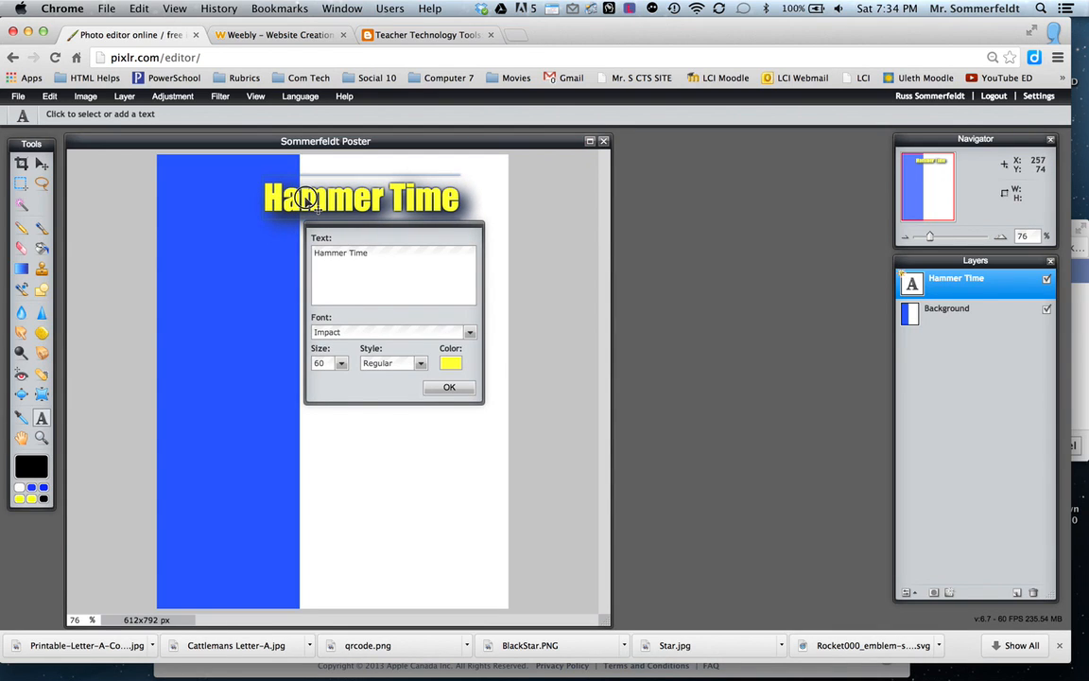
left_click(448, 385)
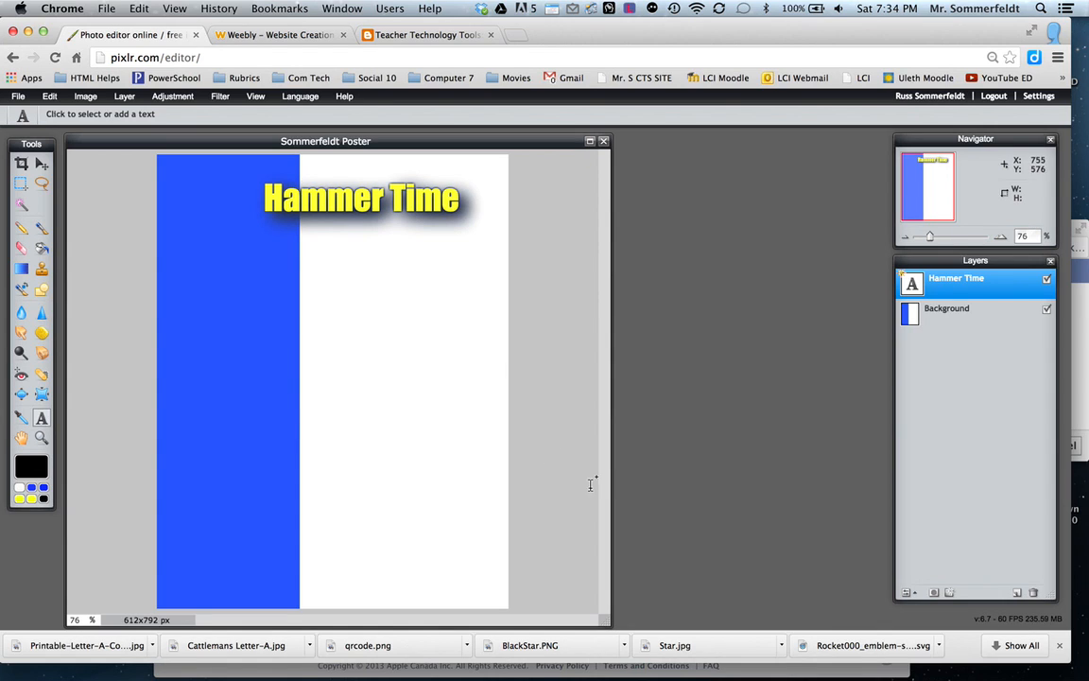
On a new layer, draw a dark blue filled rounded rectangle with border size 1 and radius 20 just below the title.
left_click(1018, 594)
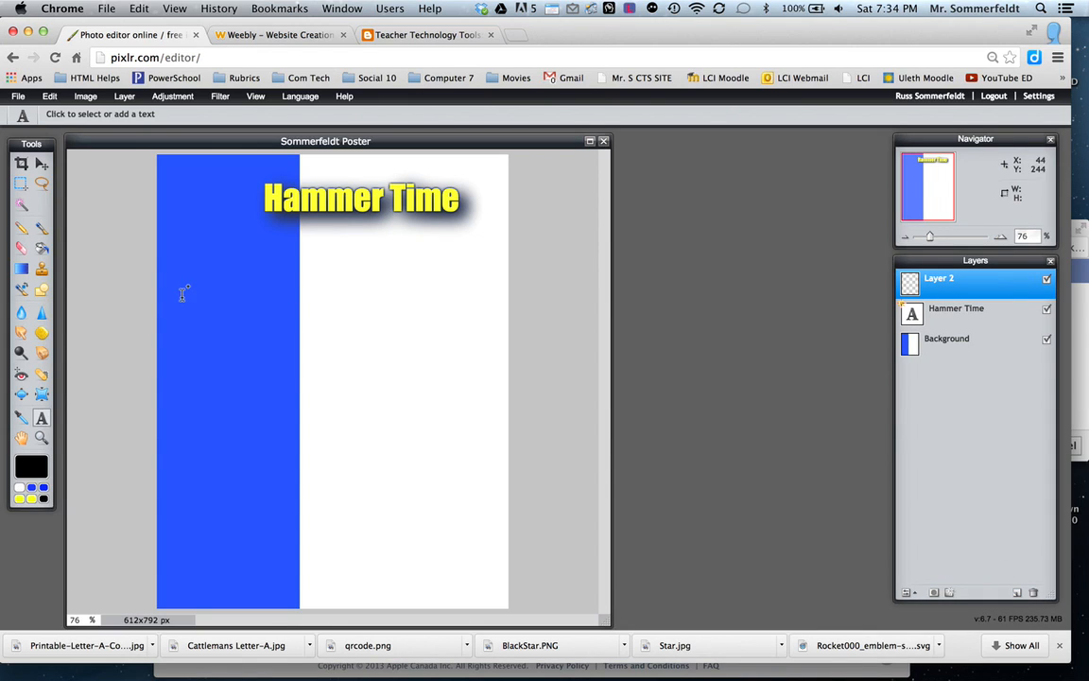
left_click(40, 290)
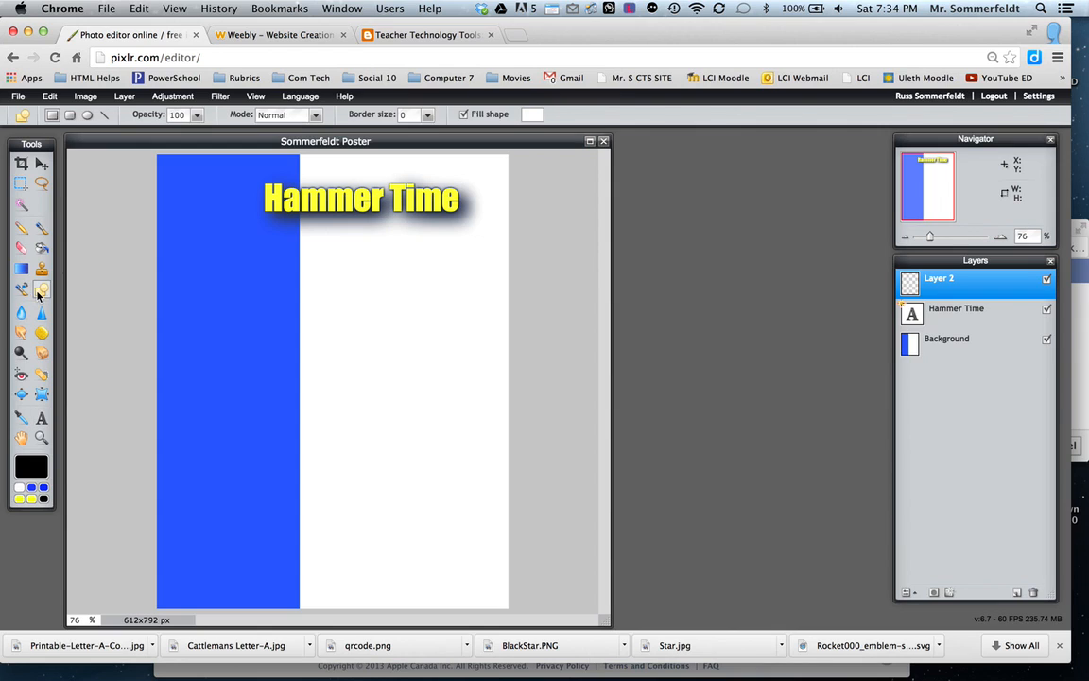
left_click(70, 116)
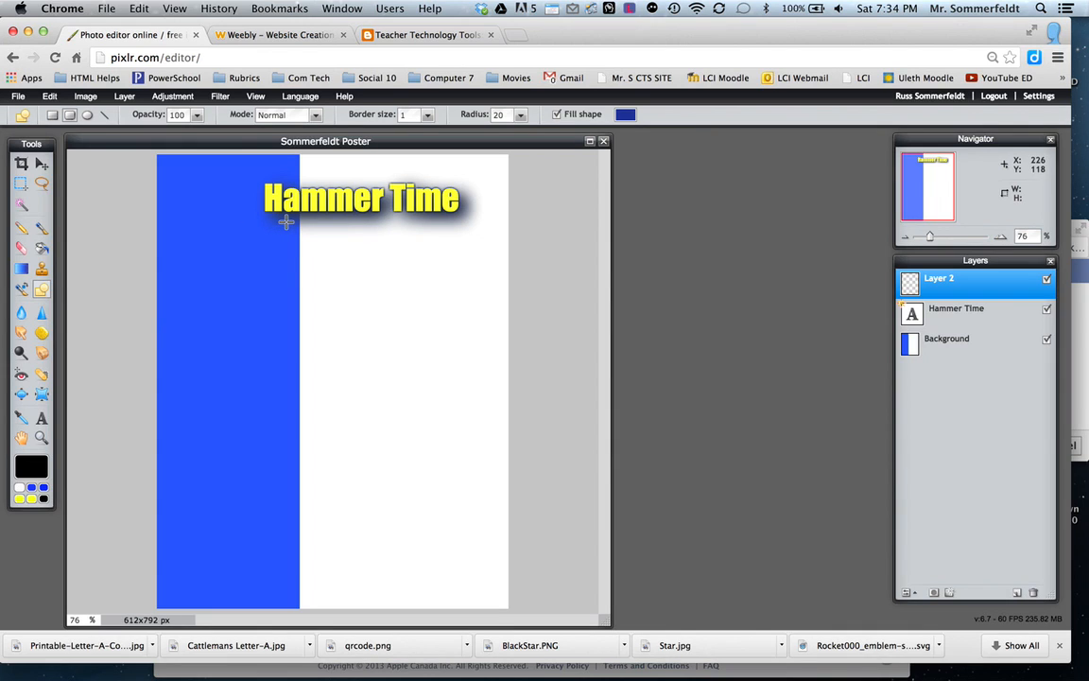
left_click_drag(286, 225, 493, 251)
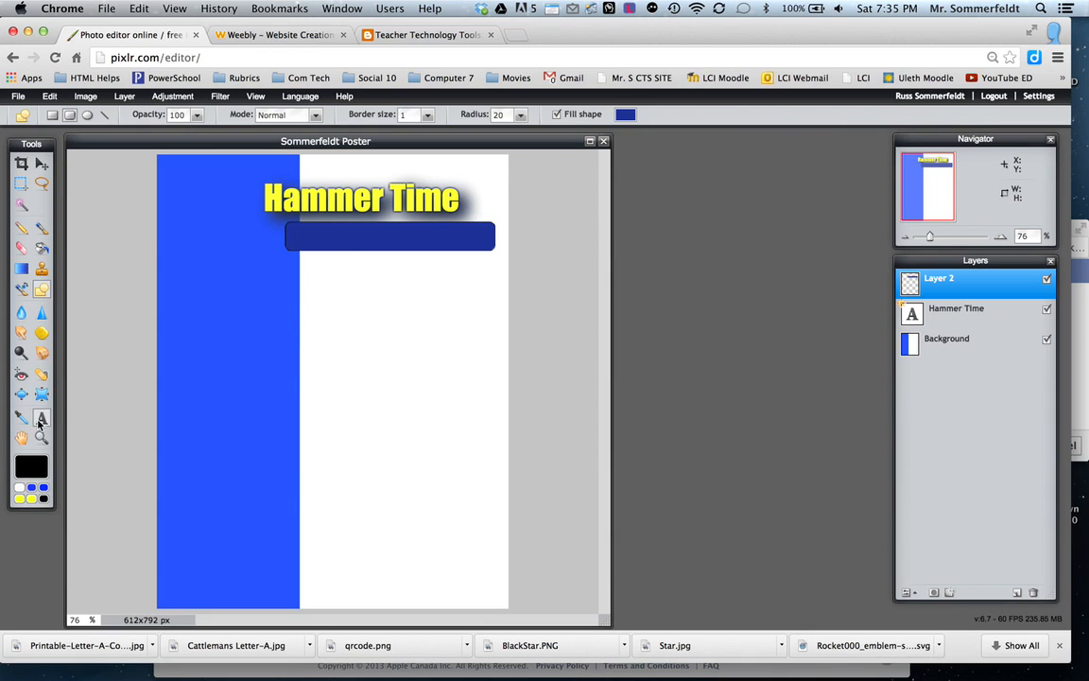
Rename the layer holding the dark blue rounded rectangle as Slogan.
double_click(937, 280)
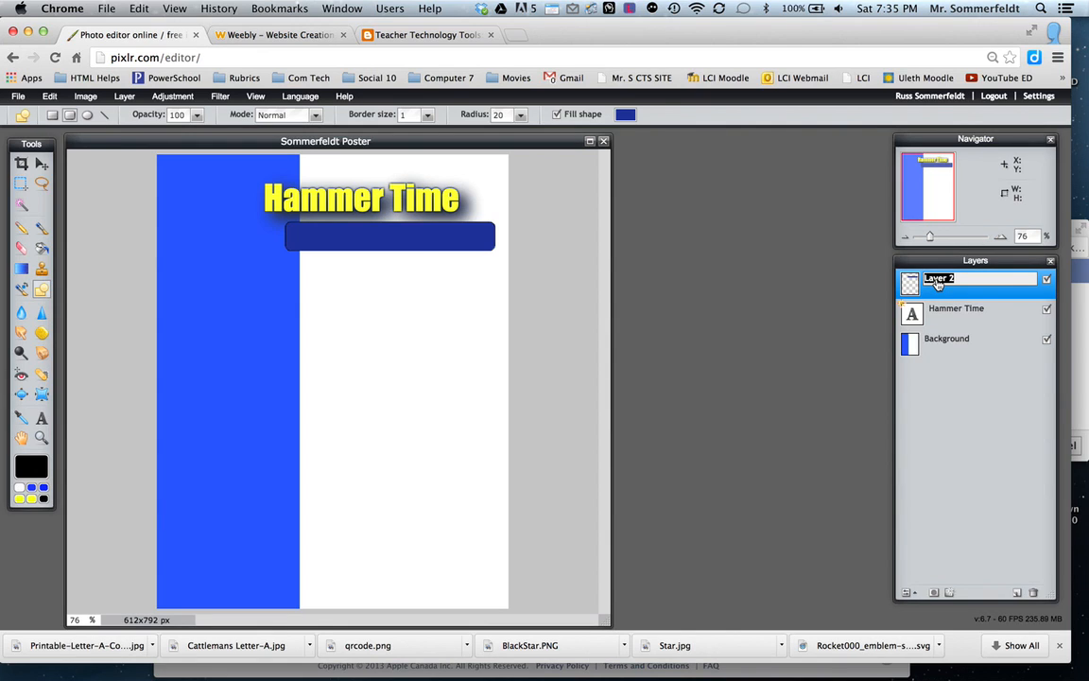
type("Slogan")
key("Return")
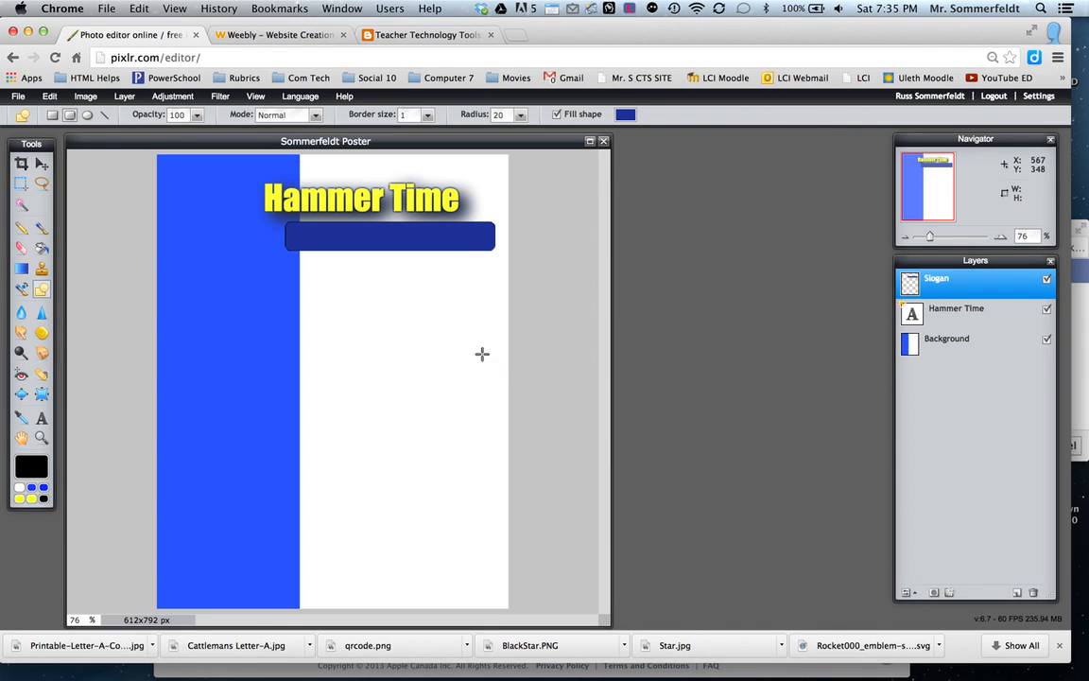
Add the text "We Build Communities" over the dark blue rounded bar.
left_click(42, 417)
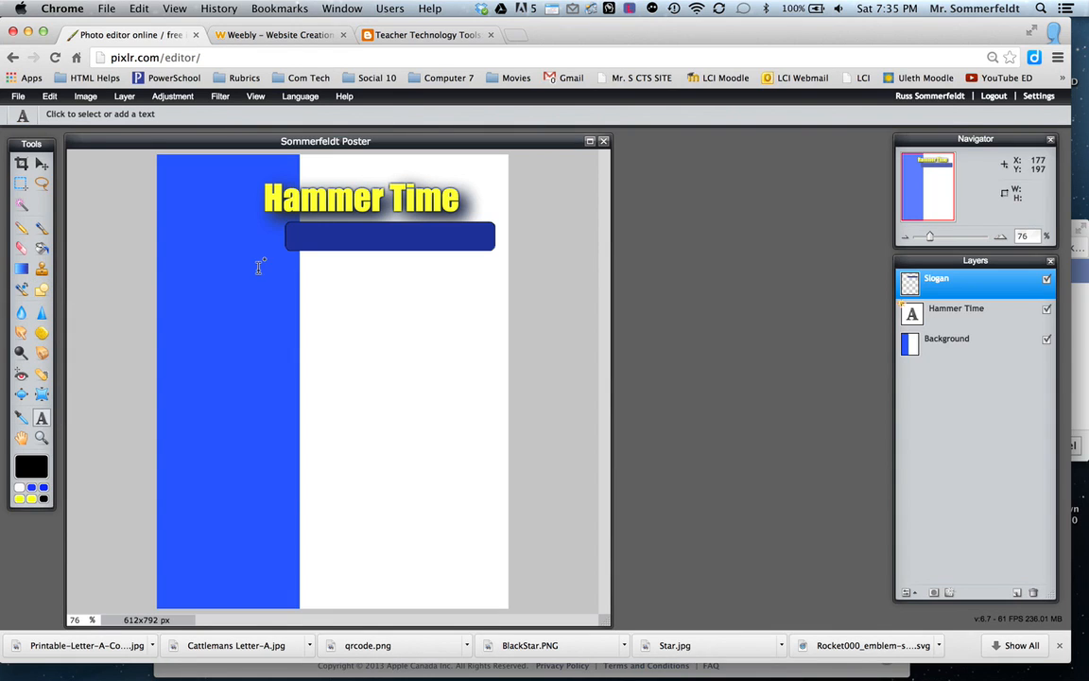
left_click(295, 232)
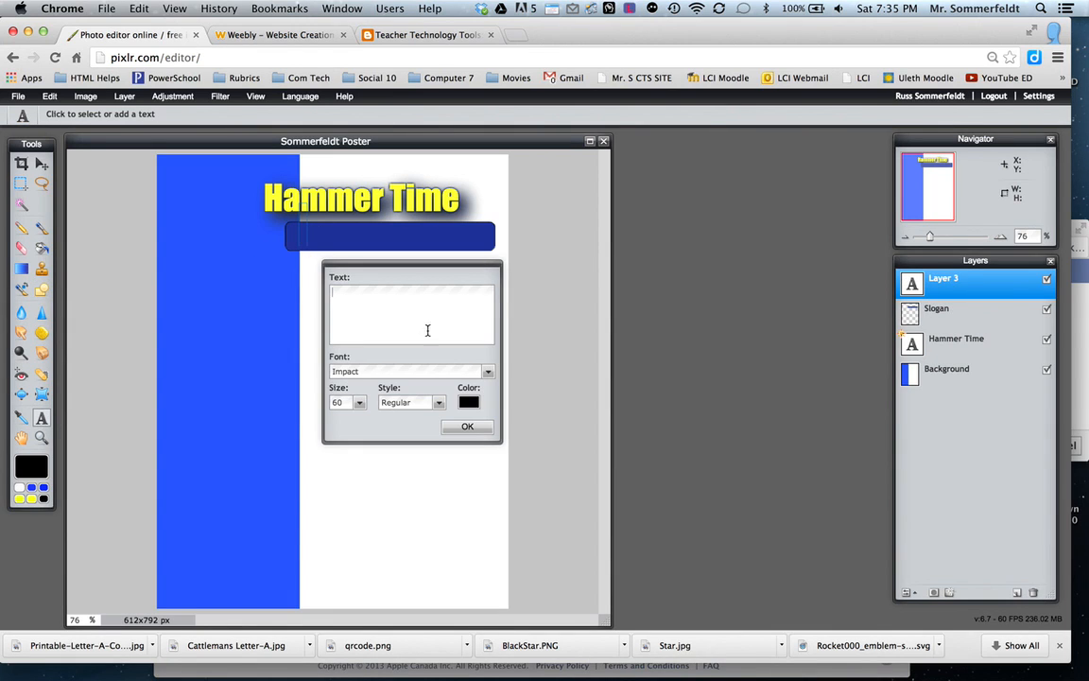
type("We Build")
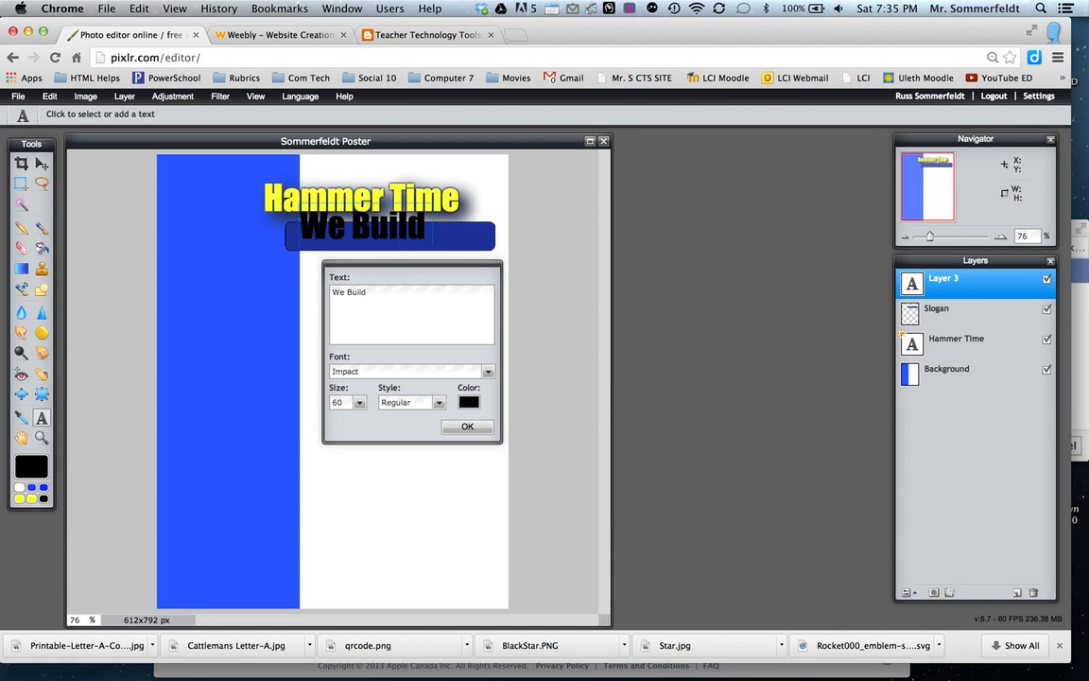
type(" Comm")
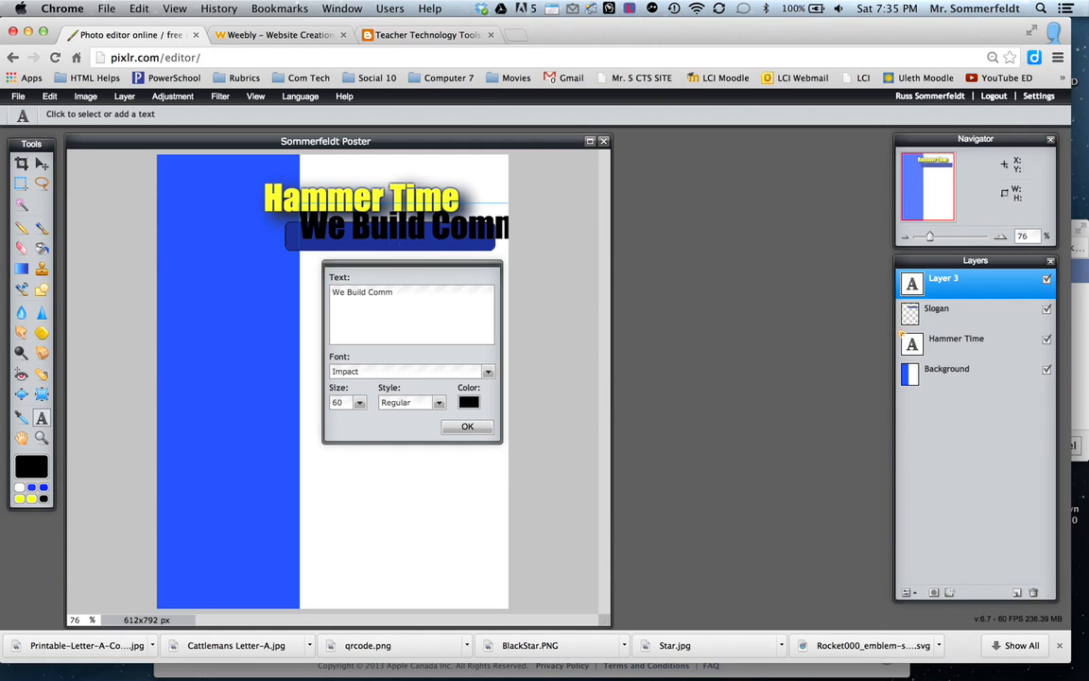
type("iunities")
Resize the "We Build Communities" text to 36 and position it inside the dark blue rounded bar.
left_click(359, 402)
left_click_drag(325, 423, 301, 418)
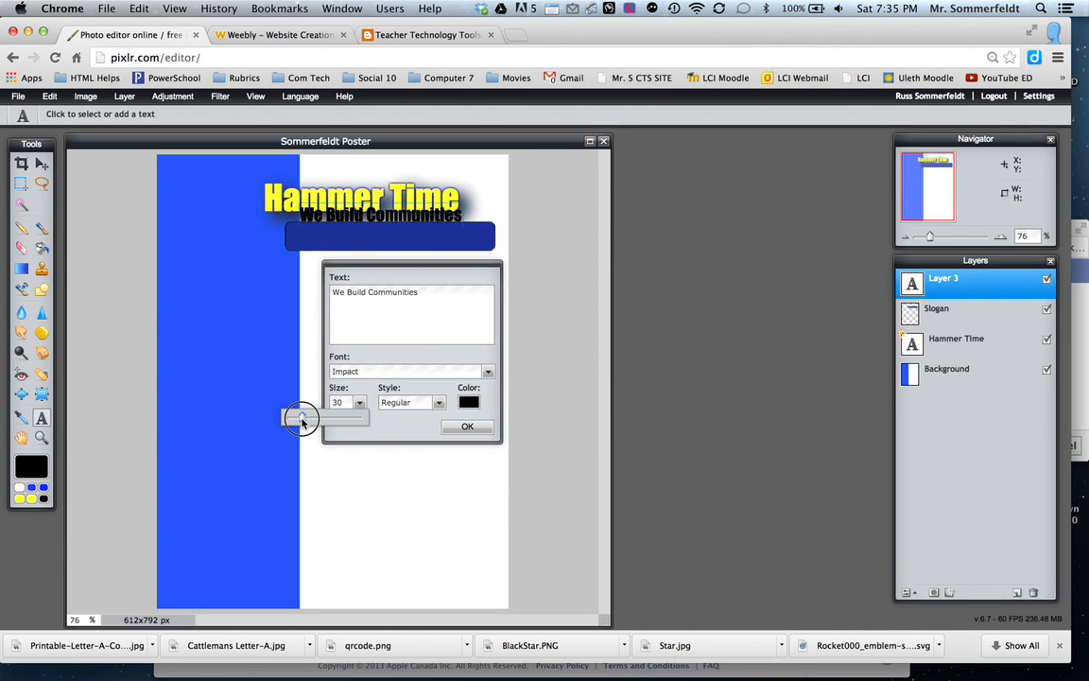
mouse_move(370, 214)
left_mouse_down()
mouse_move(376, 232)
mouse_move(361, 234)
left_mouse_up()
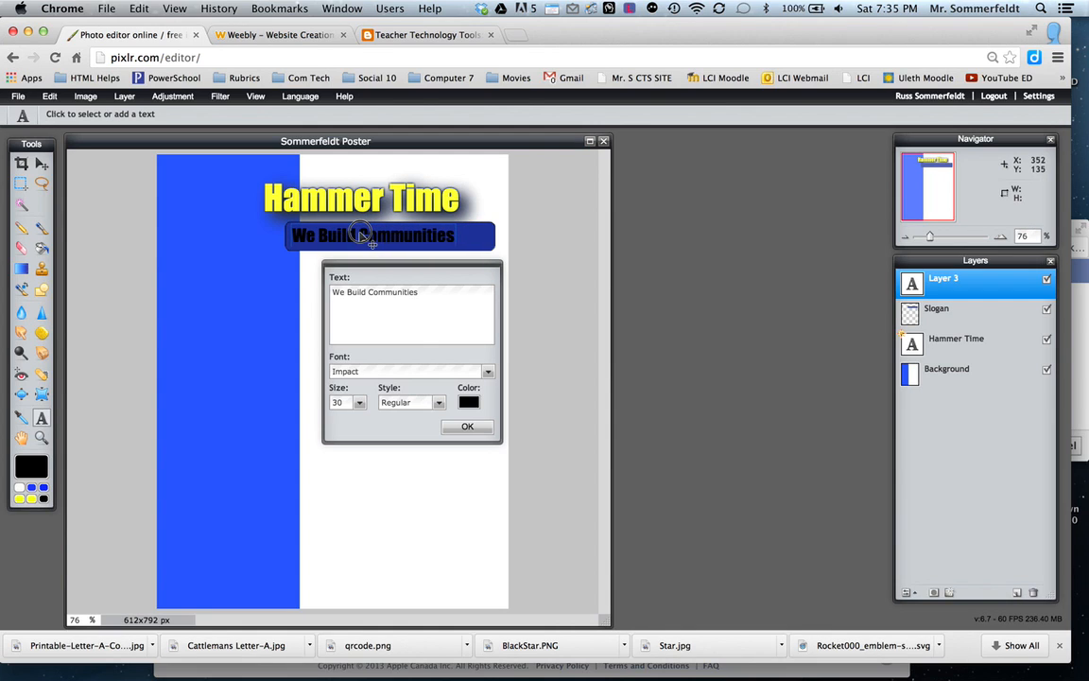
left_click(360, 404)
left_click_drag(302, 418, 306, 418)
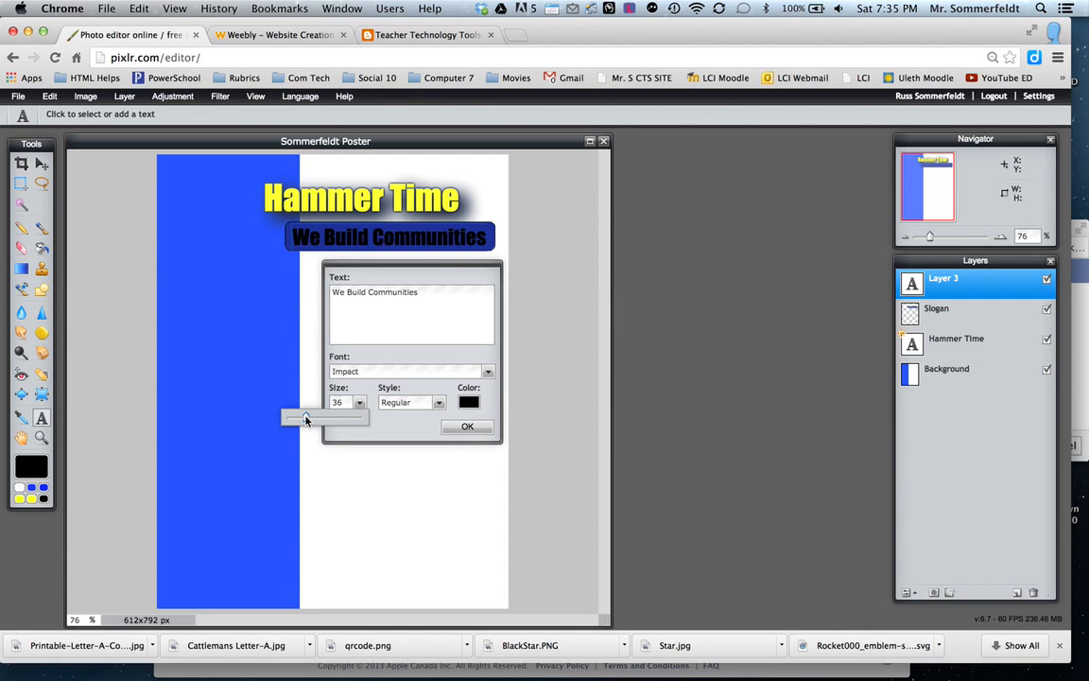
Change the "We Build Communities" text colour to white.
left_click(473, 404)
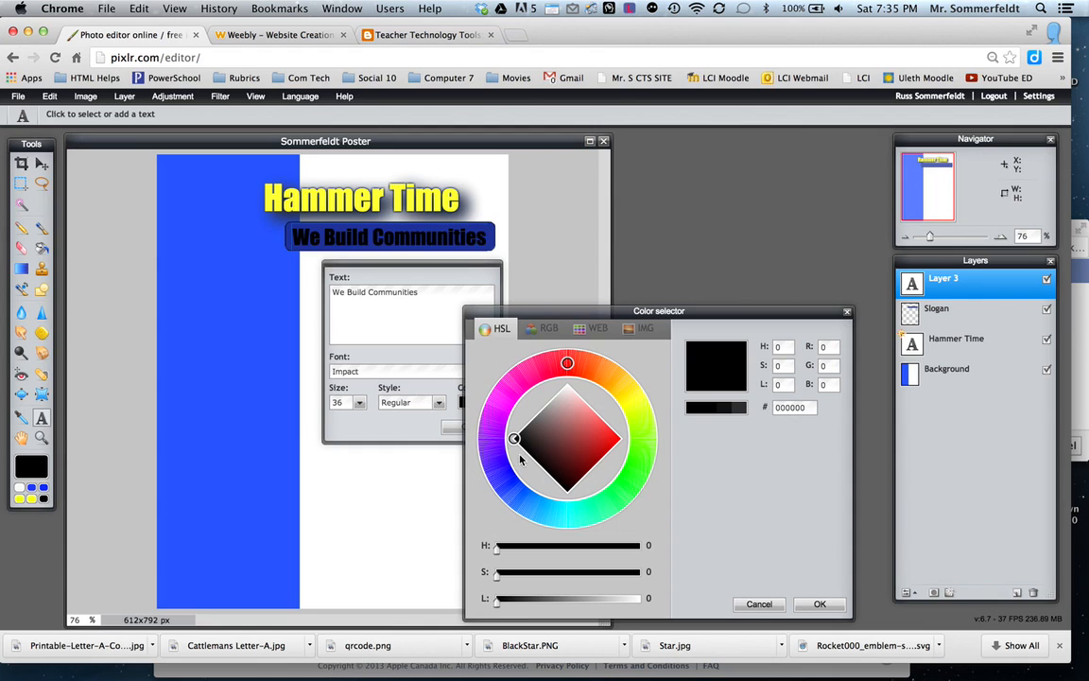
left_click(566, 387)
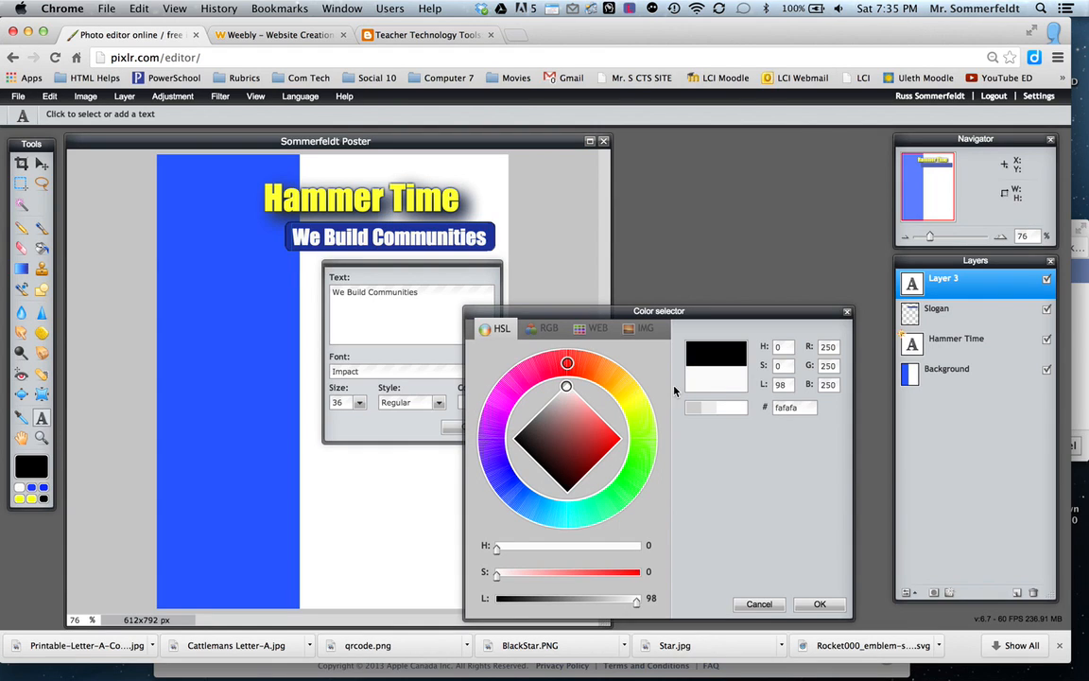
left_click(741, 415)
left_click(819, 603)
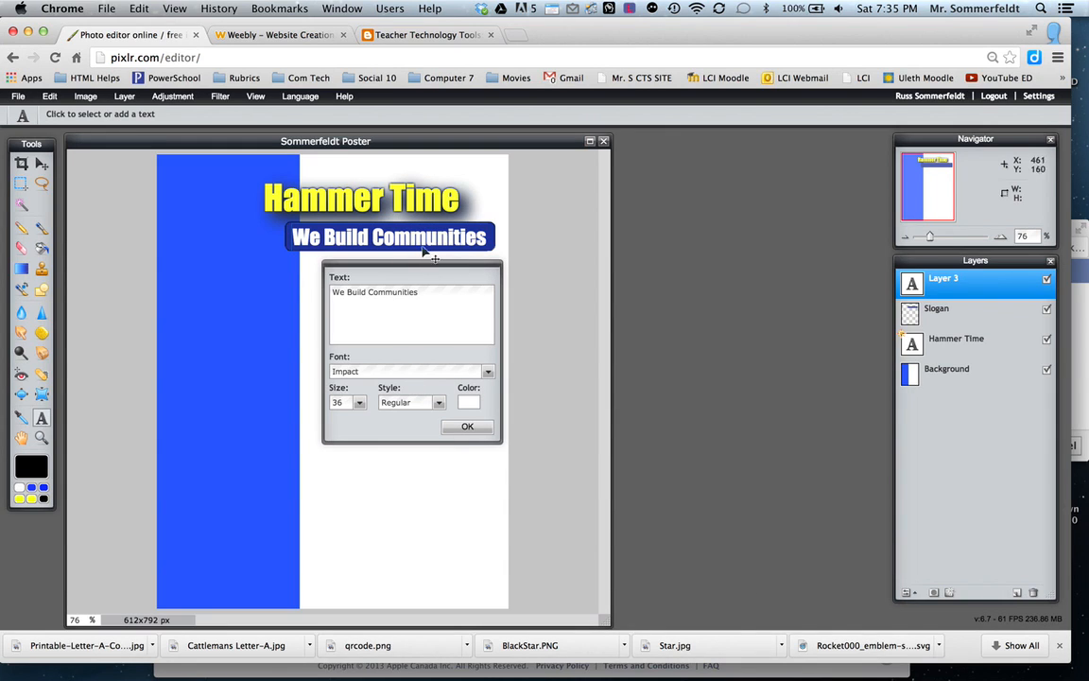
Change the "We Build Communities" font to PMingLiU-ExtB and finish editing the text.
left_click(486, 370)
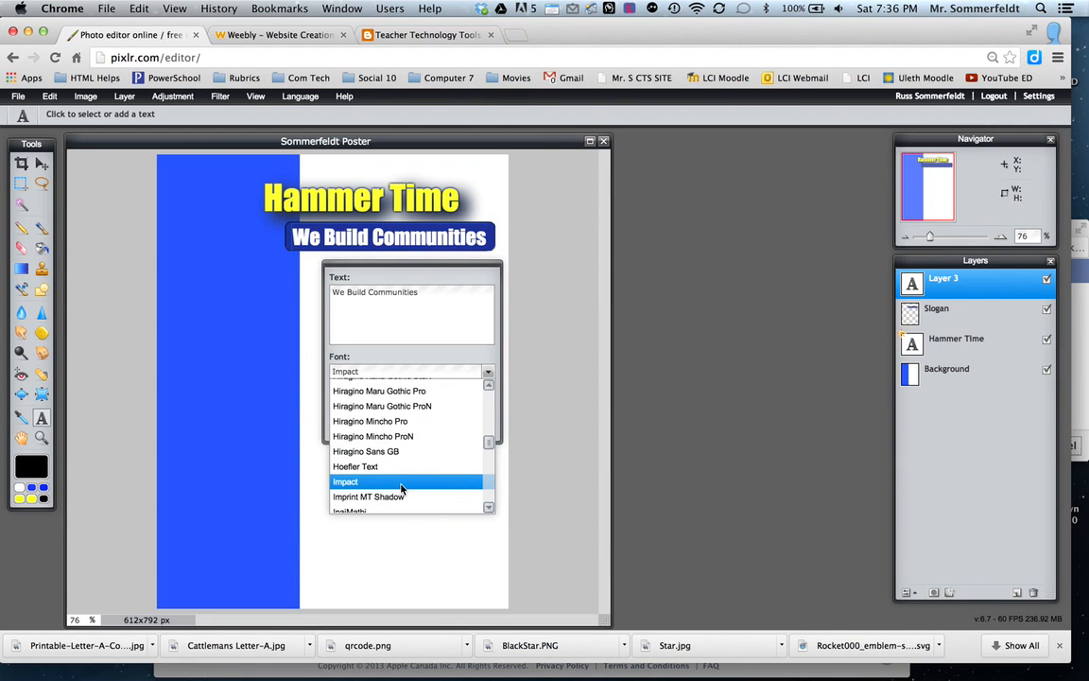
left_click(487, 508)
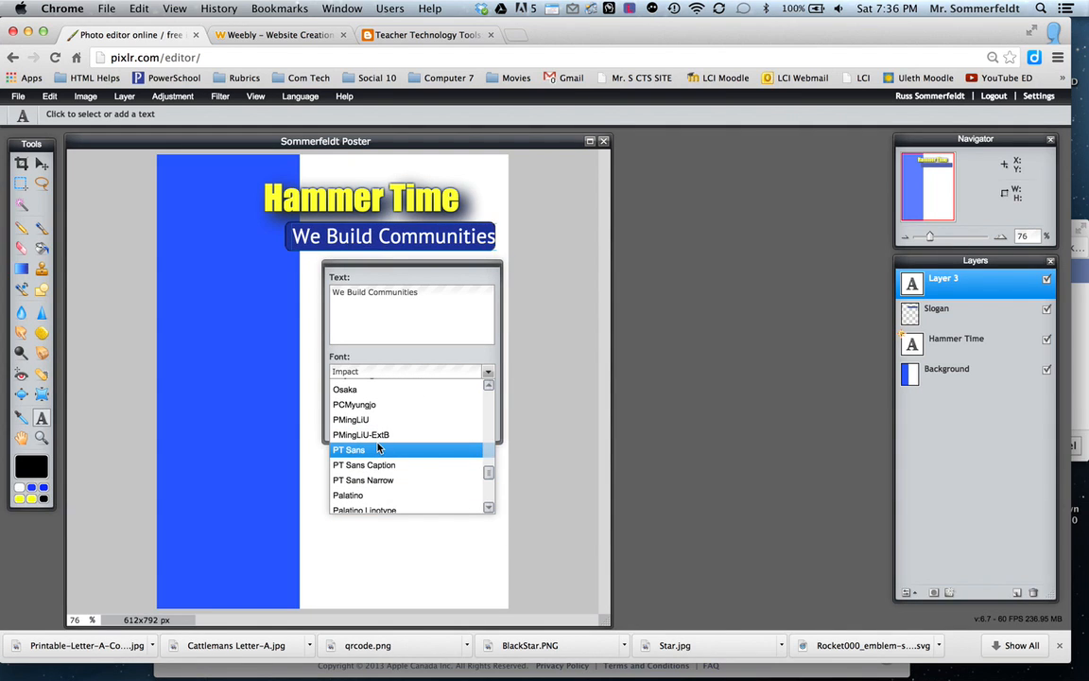
left_click(379, 434)
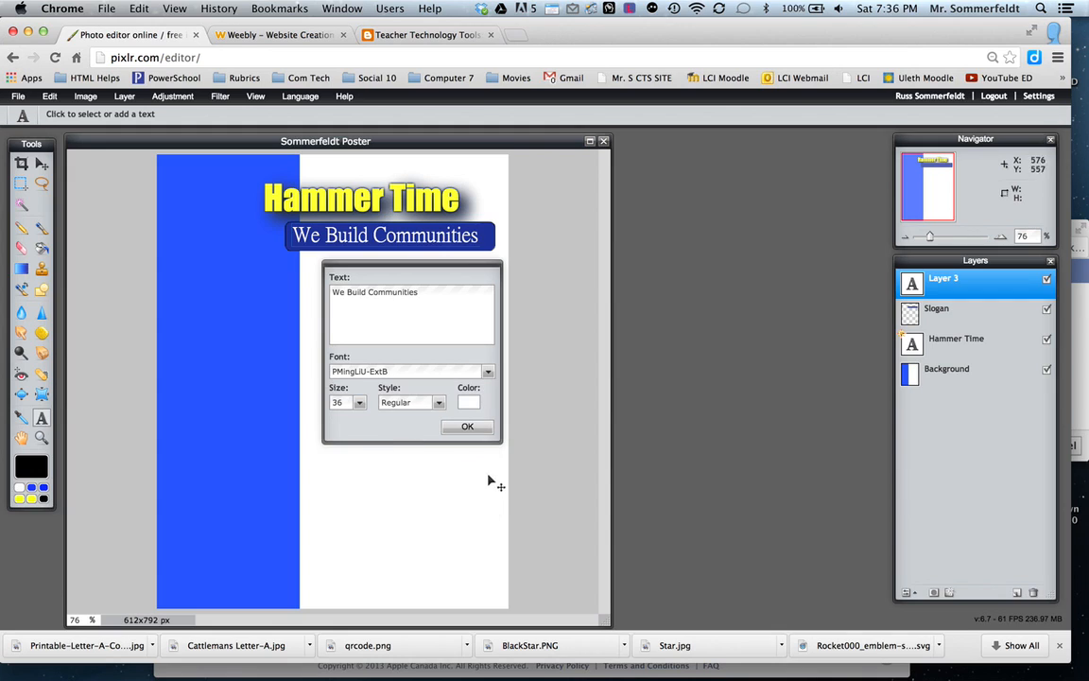
left_click(465, 429)
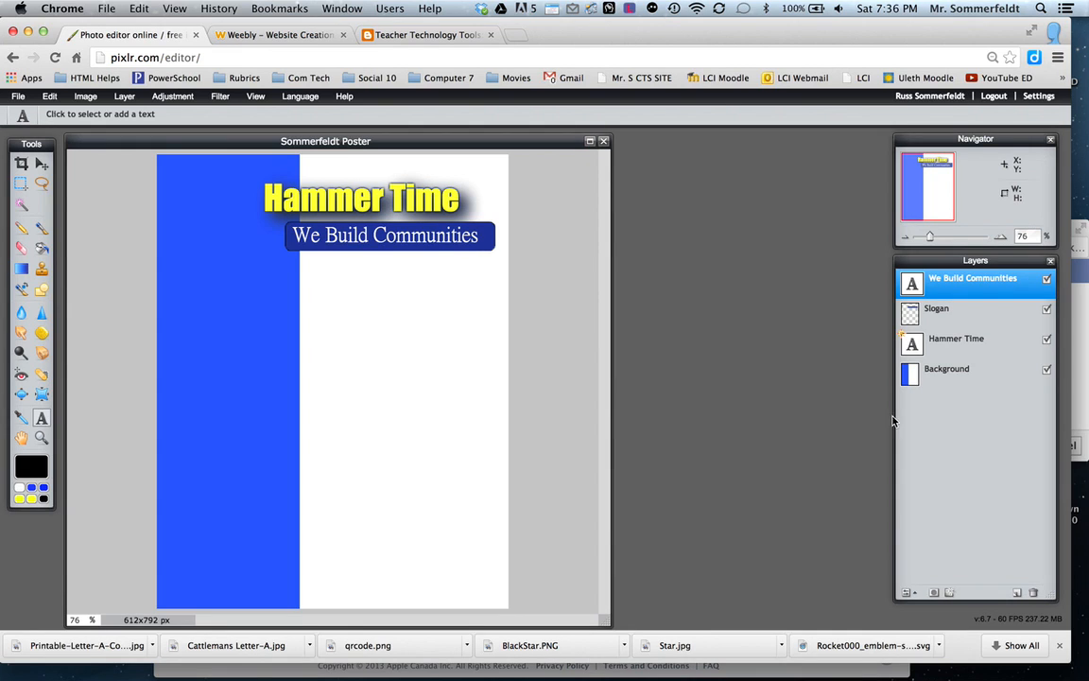
Add a new layer above the slogan text and name it "Slogan # 2".
left_click(1018, 594)
left_click(946, 284)
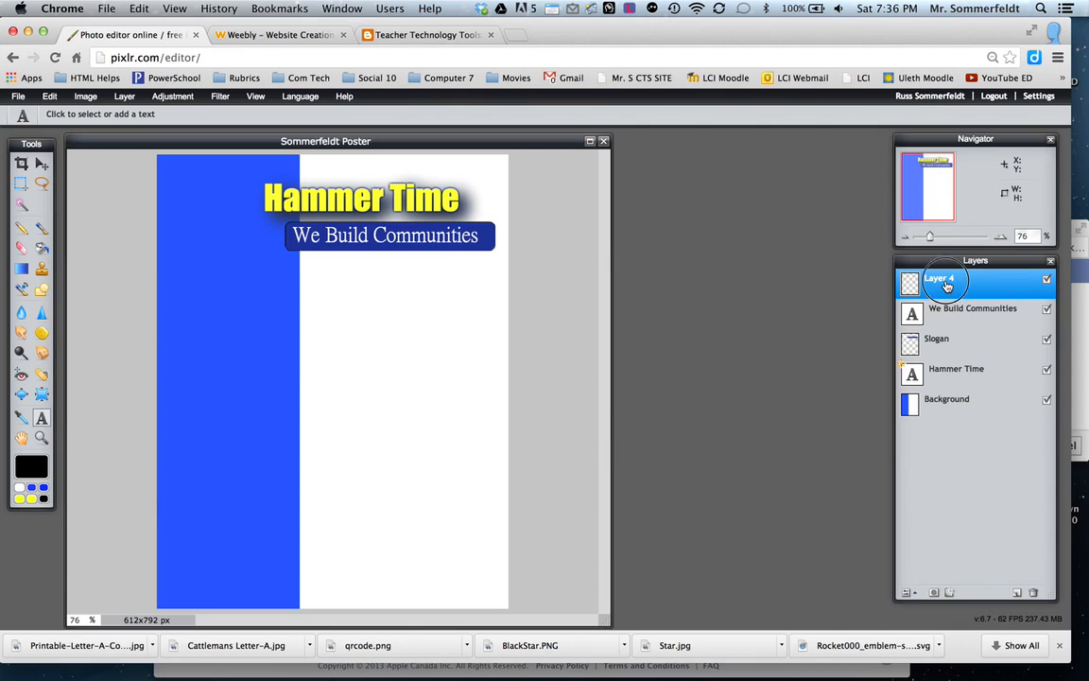
double_click(947, 284)
type("Slogan #")
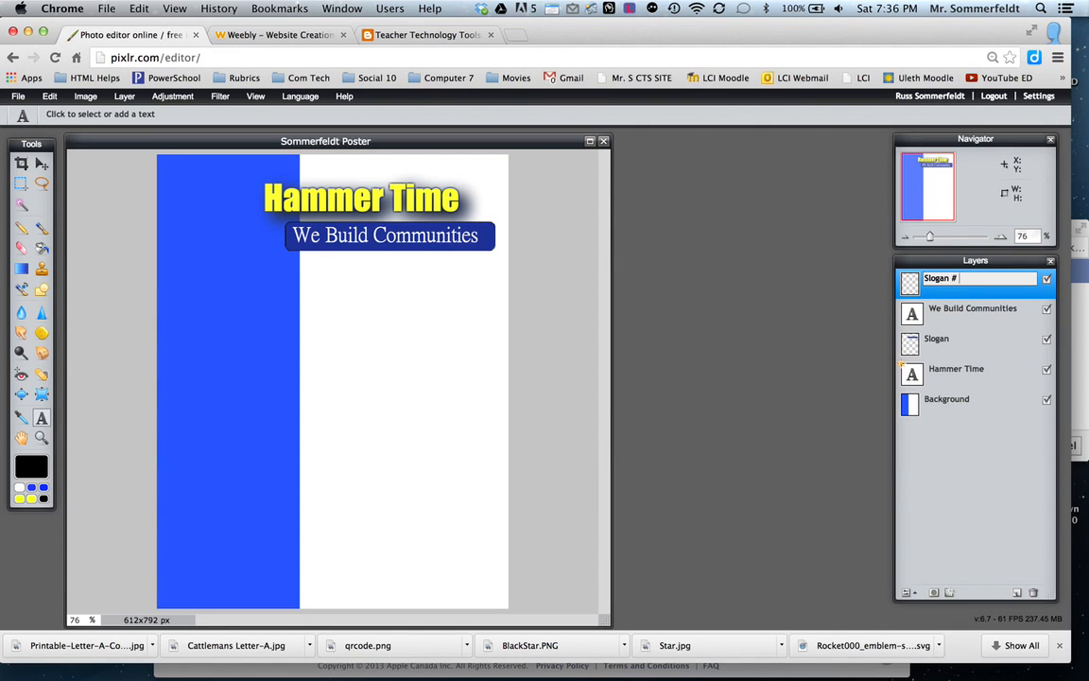
left_click(983, 458)
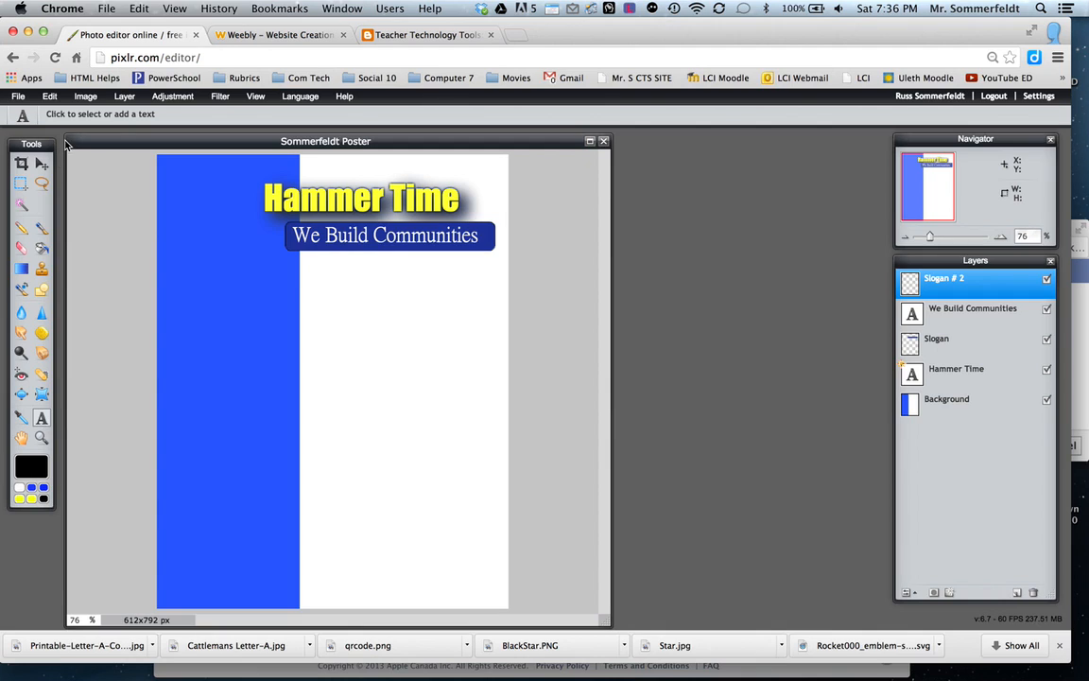
Draw a dark blue rounded rectangle bar across the lower part of the poster on the Slogan # 2 layer.
left_click(41, 290)
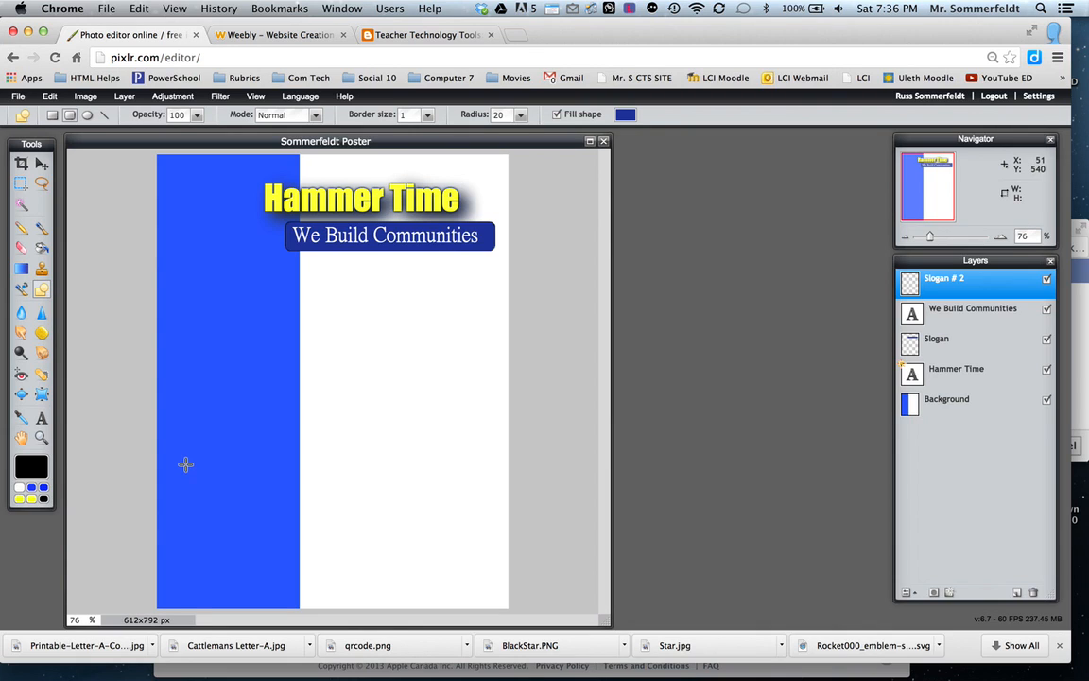
left_click_drag(185, 460, 481, 486)
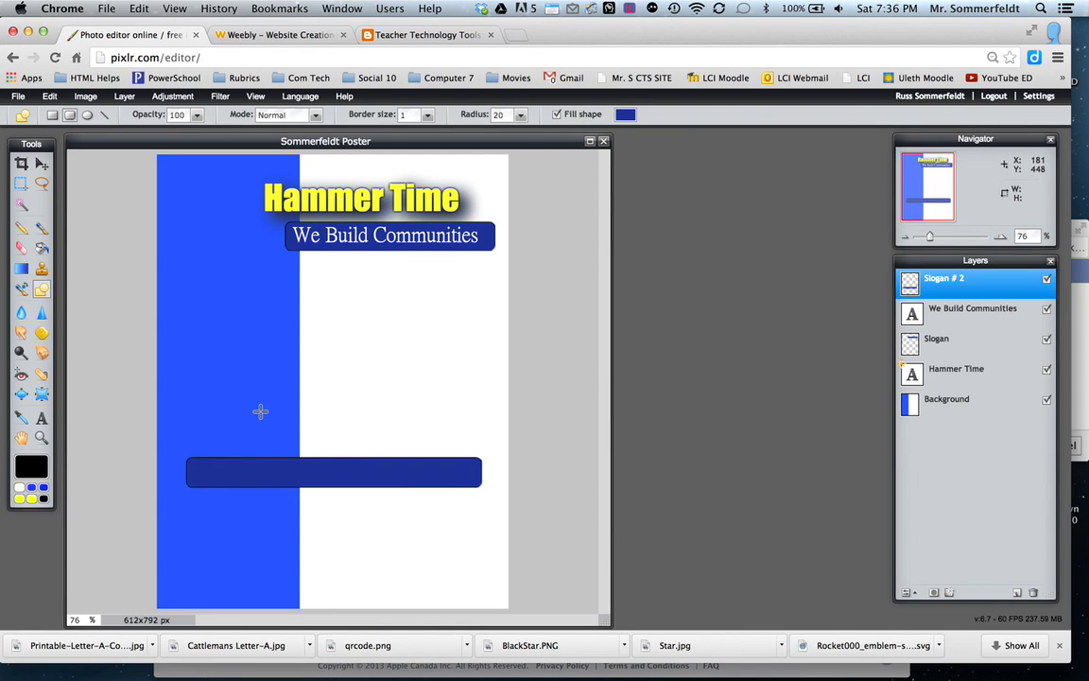
left_click(42, 418)
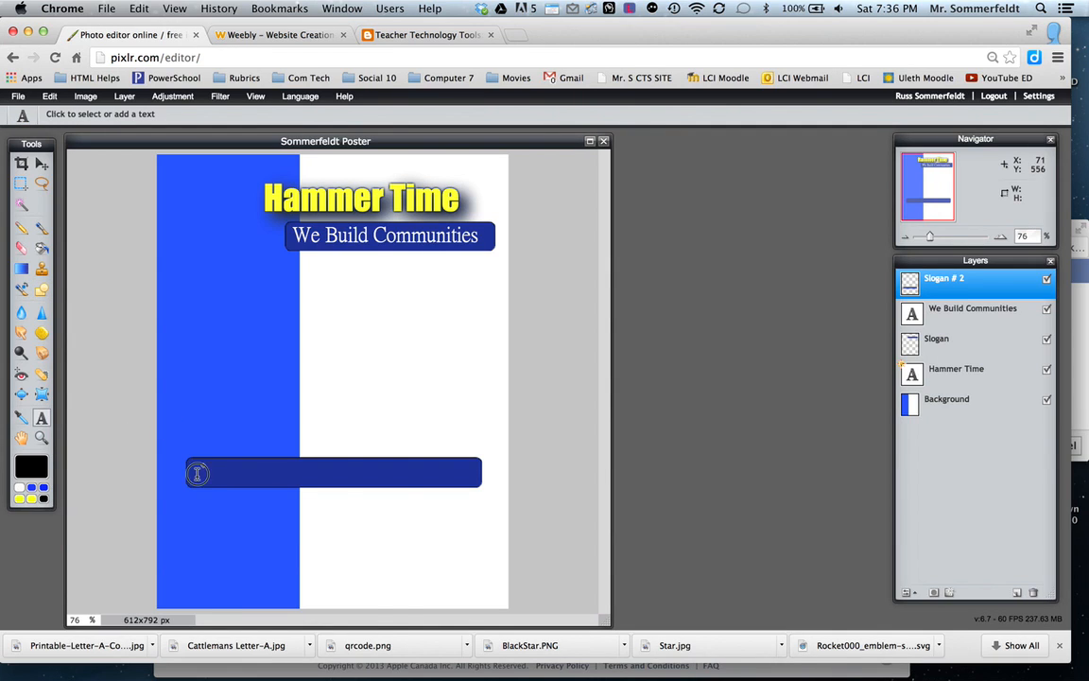
left_click(198, 476)
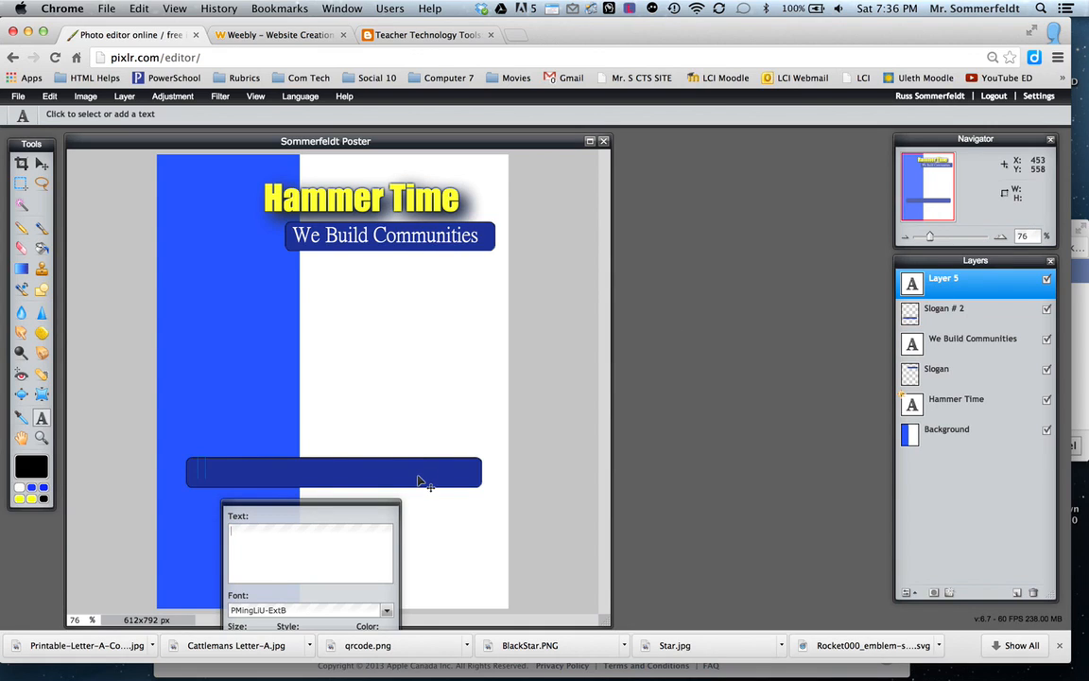
type("heck us Ou")
key("BackSpace")
key("BackSpace")
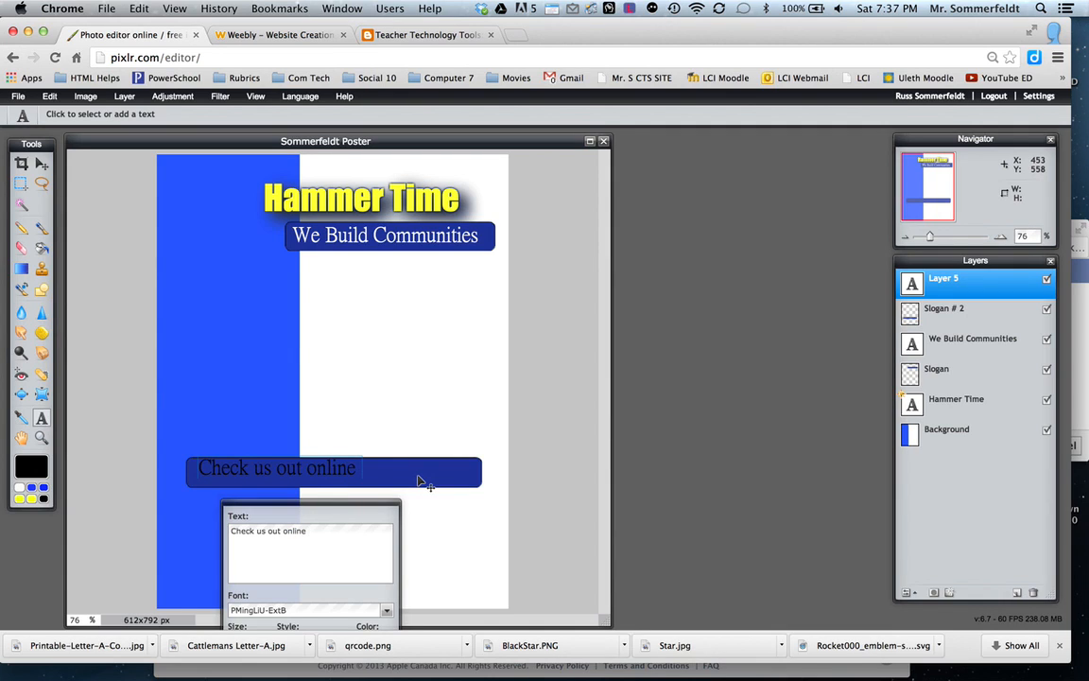
type("out online at www.hammertime.com")
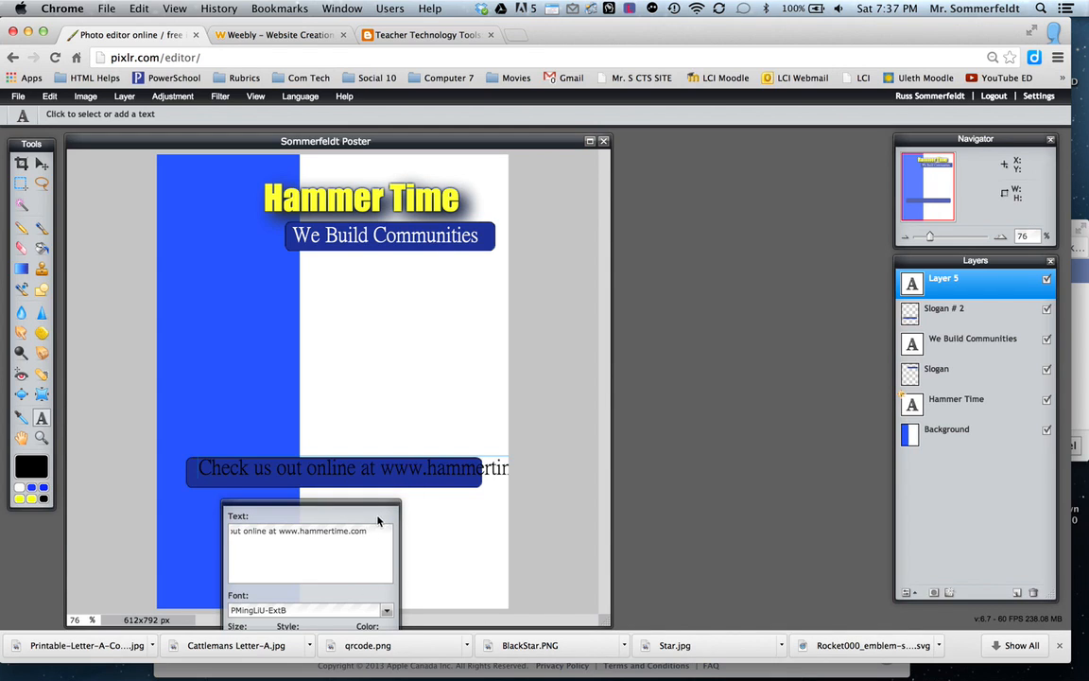
Reduce the website text to size 28 and position it centrally inside the lower rounded bar.
left_click_drag(372, 508, 715, 242)
left_click(601, 376)
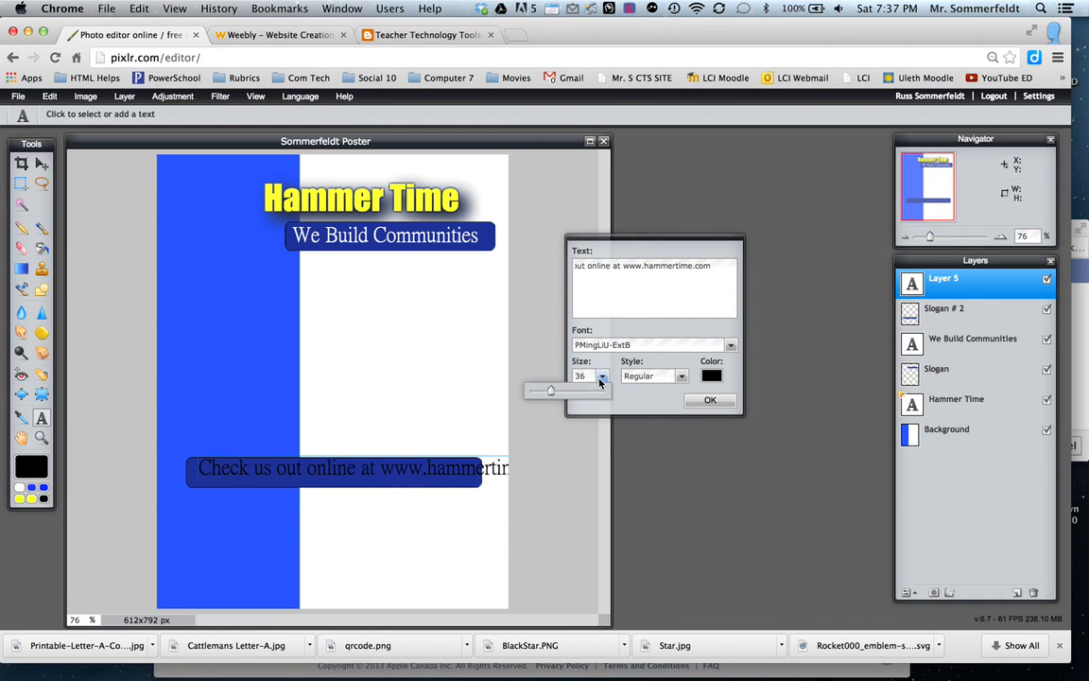
left_click_drag(556, 396, 543, 395)
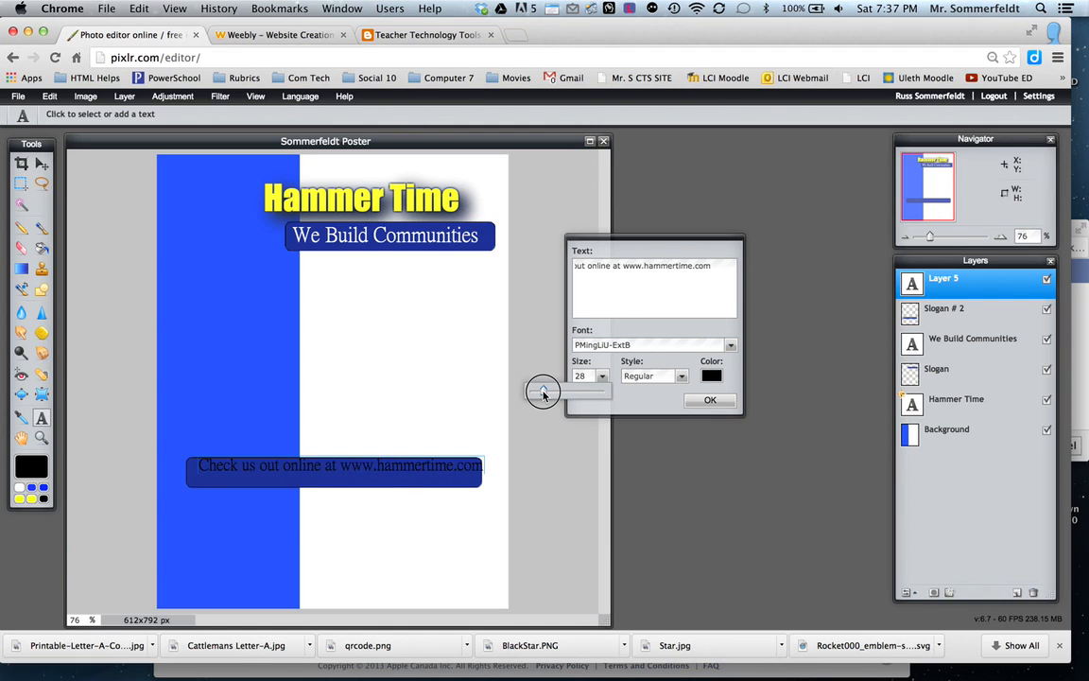
left_click_drag(347, 468, 342, 473)
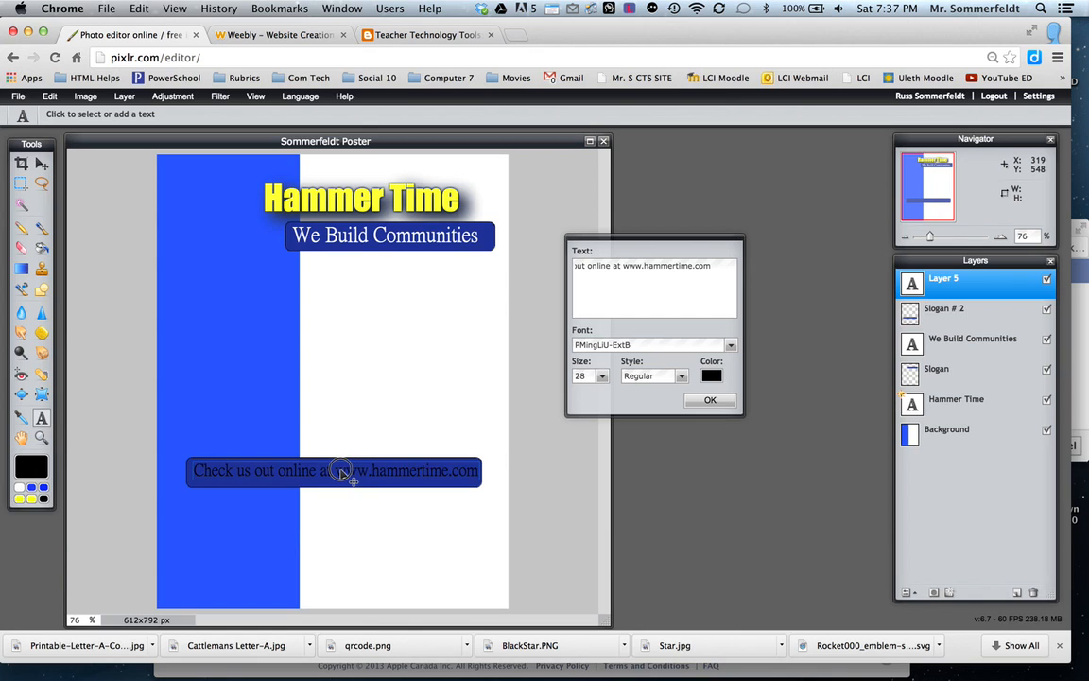
Change the website text colour to white (ffffff) and finish editing the text.
left_click(712, 376)
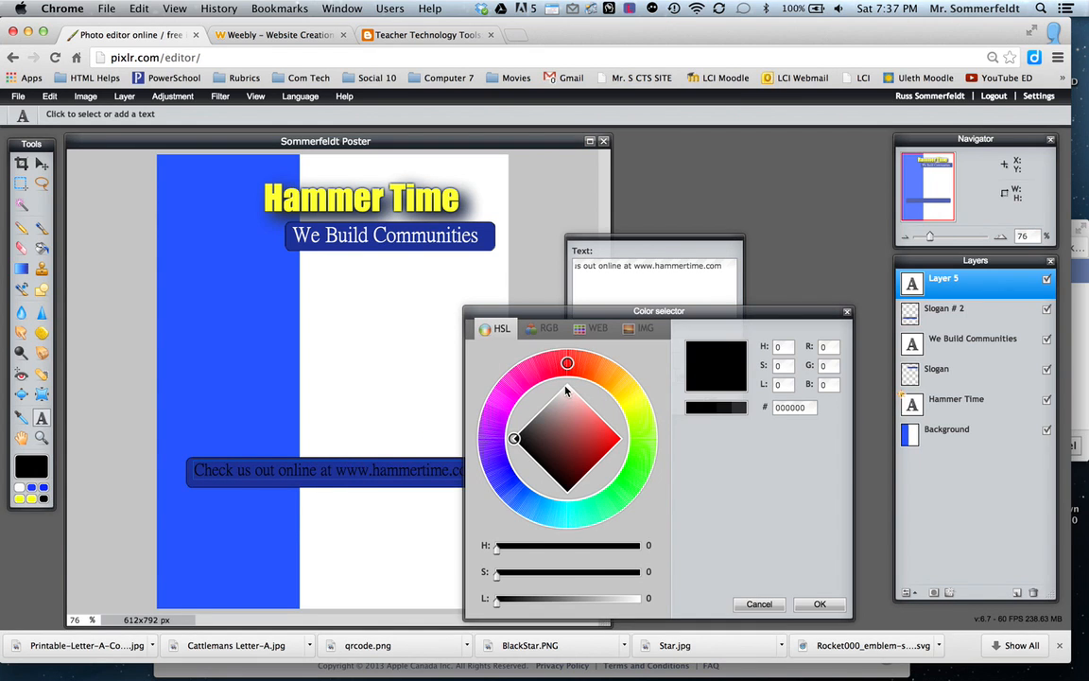
left_click(567, 387)
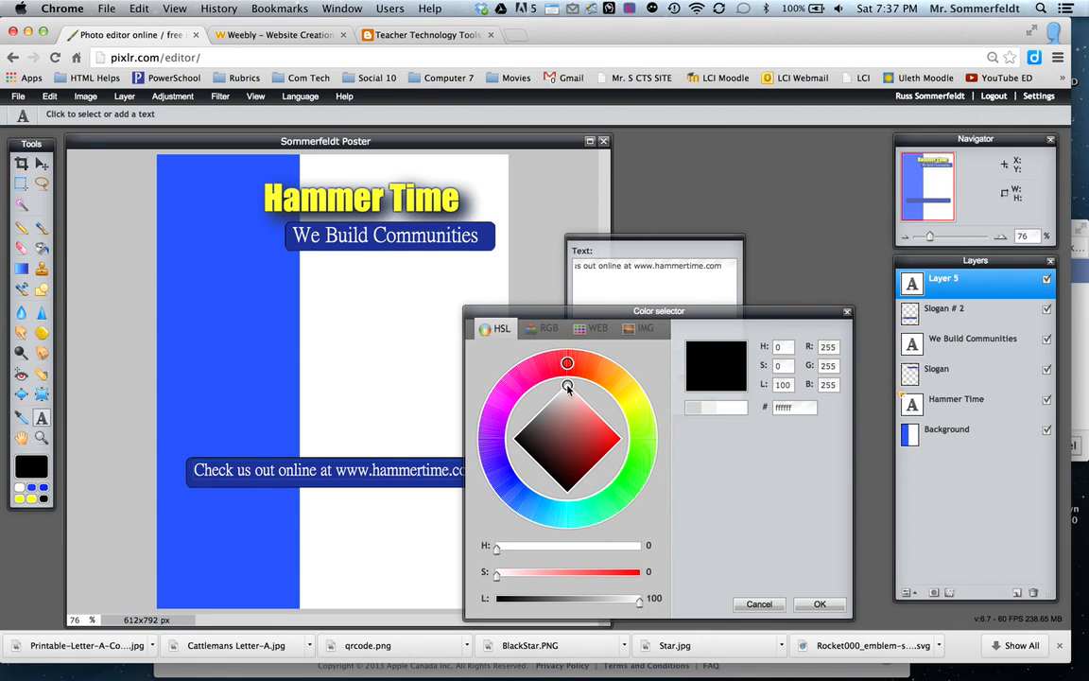
left_click(819, 605)
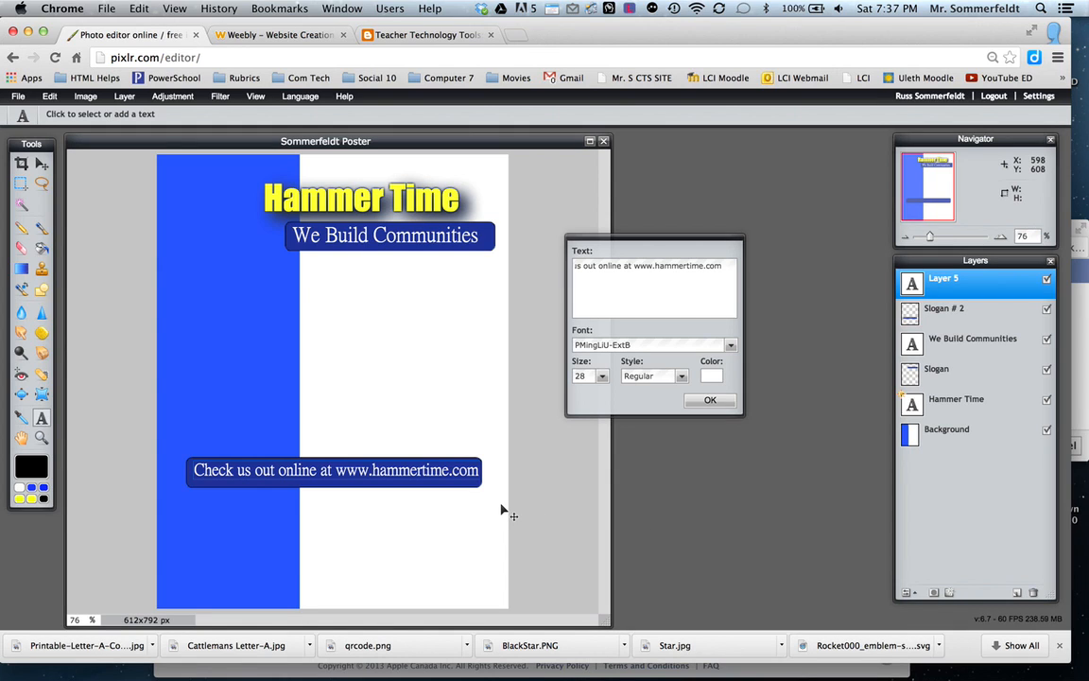
left_click(709, 401)
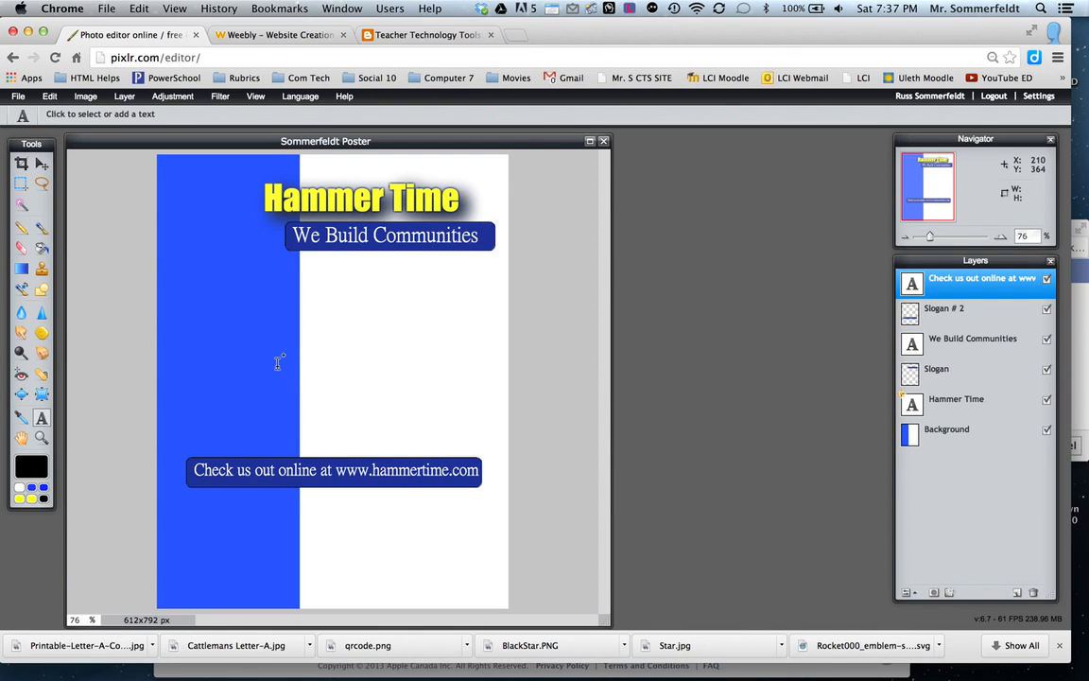
Search Google in a new browser tab for "star png transparent background".
left_click(512, 35)
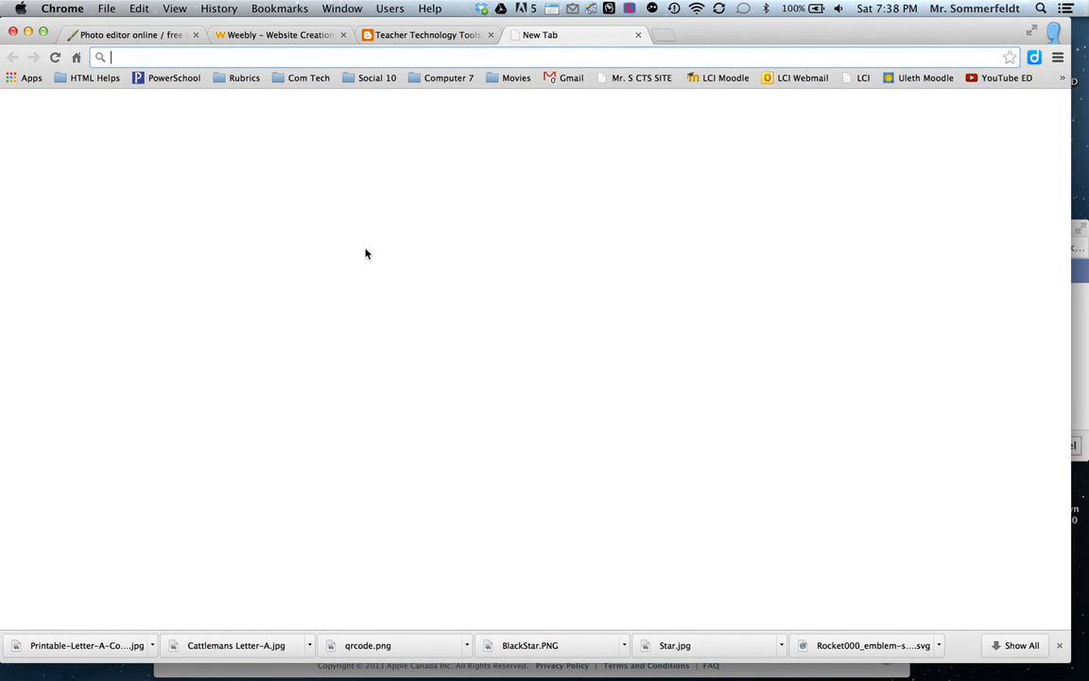
type("star")
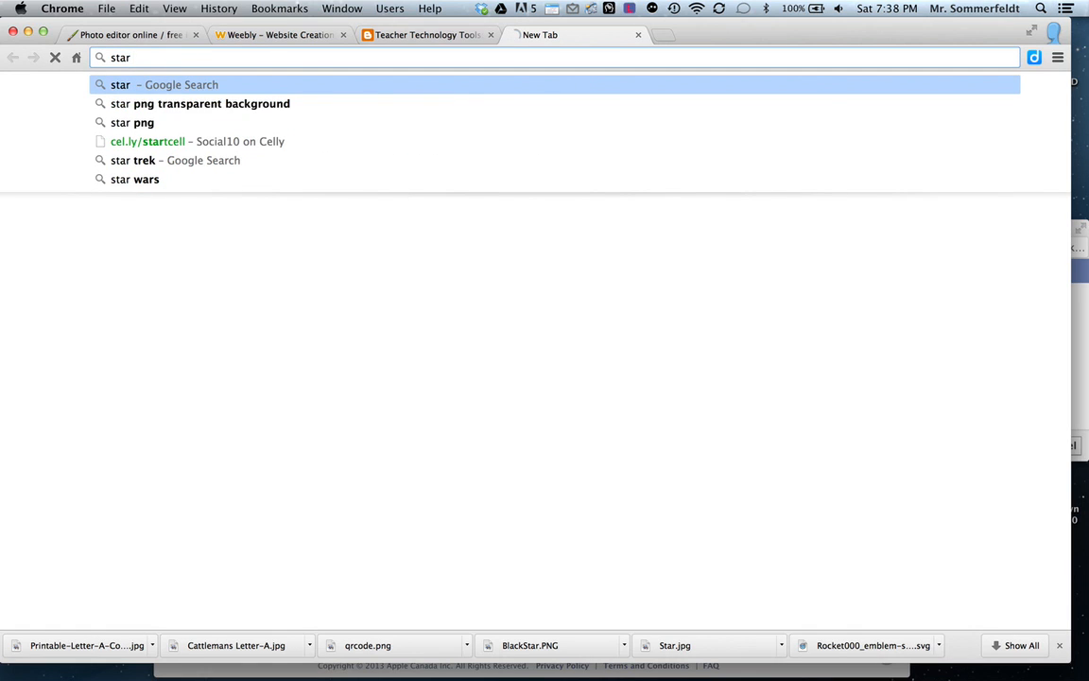
type(" png")
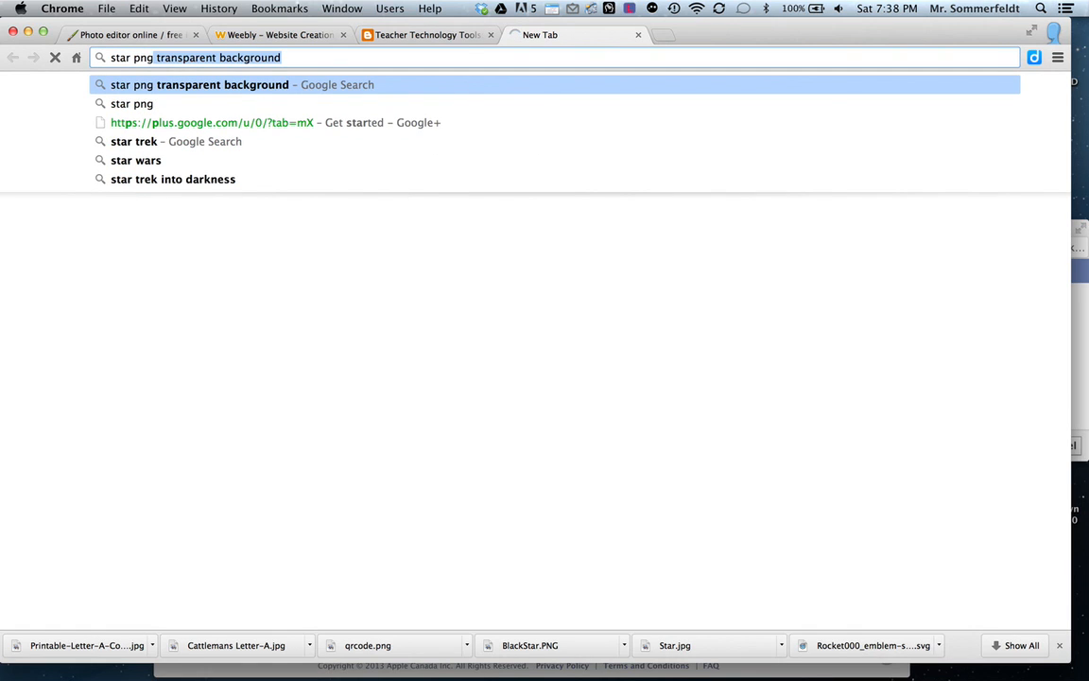
left_click(260, 91)
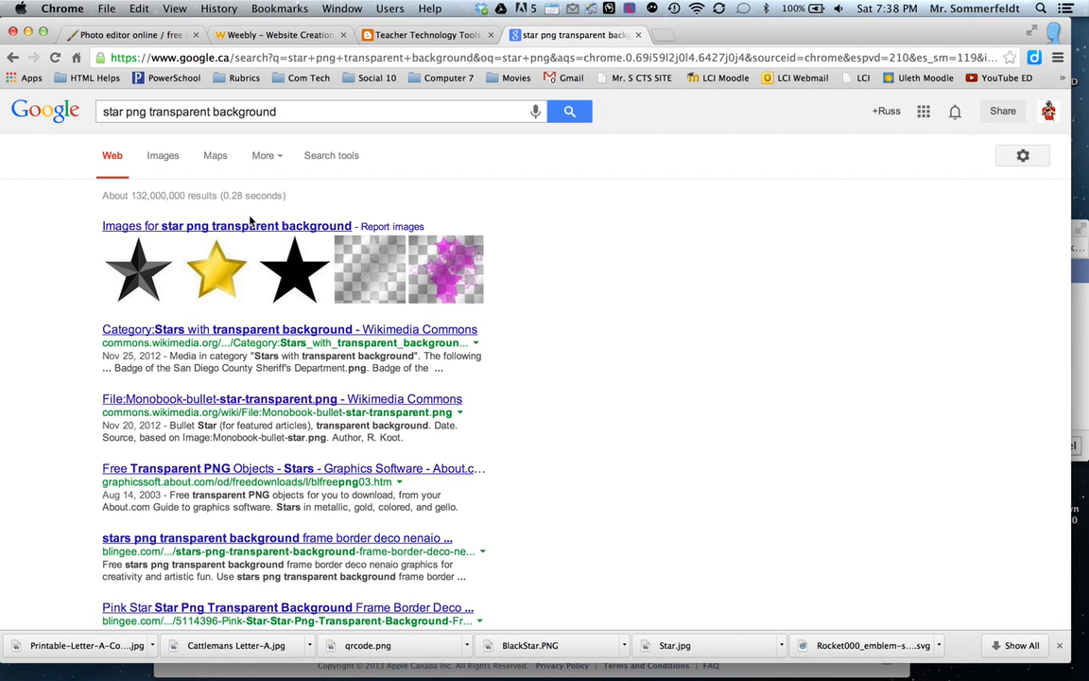
Open the solid black star from the image results and save it to the Desktop as BlackStar.PNG.
left_click(290, 273)
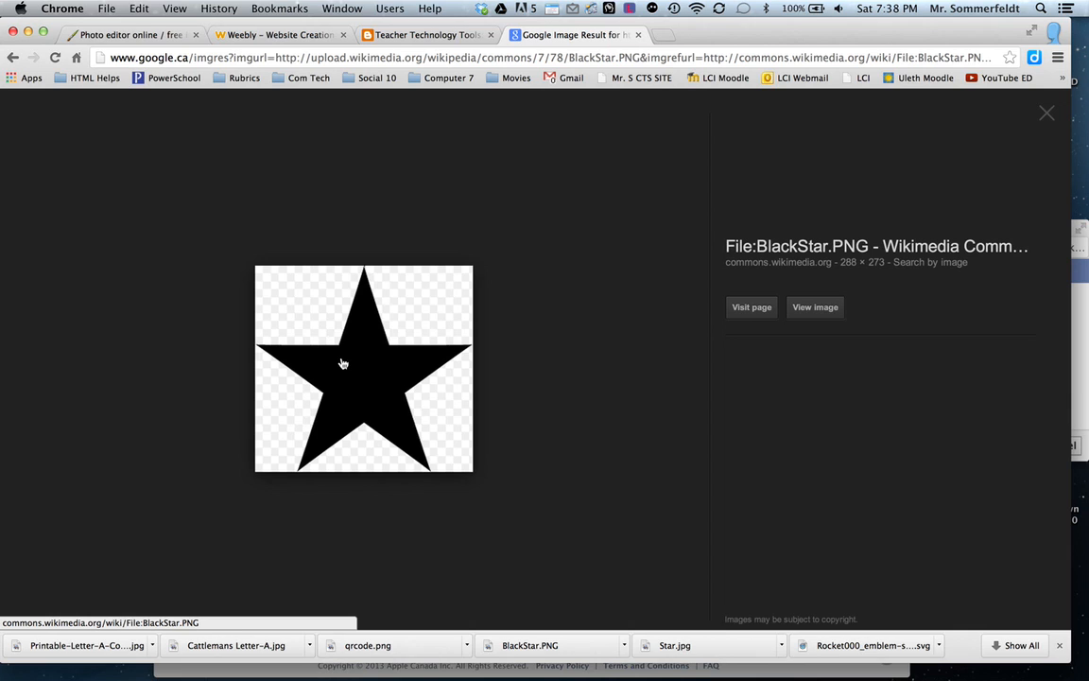
right_click(343, 363)
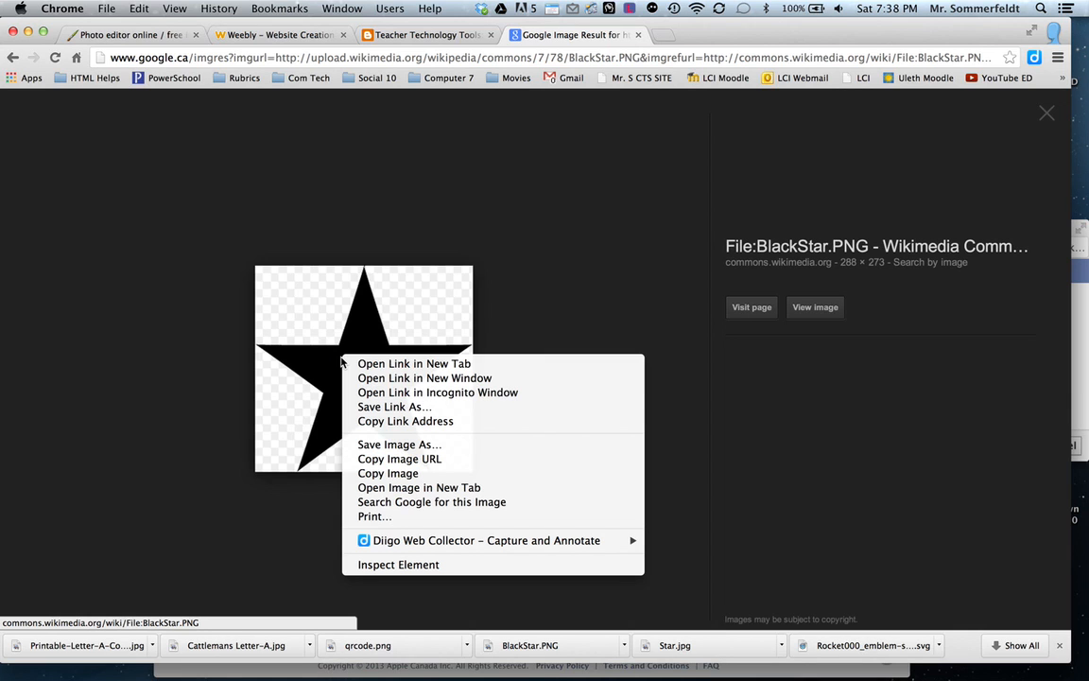
left_click(371, 445)
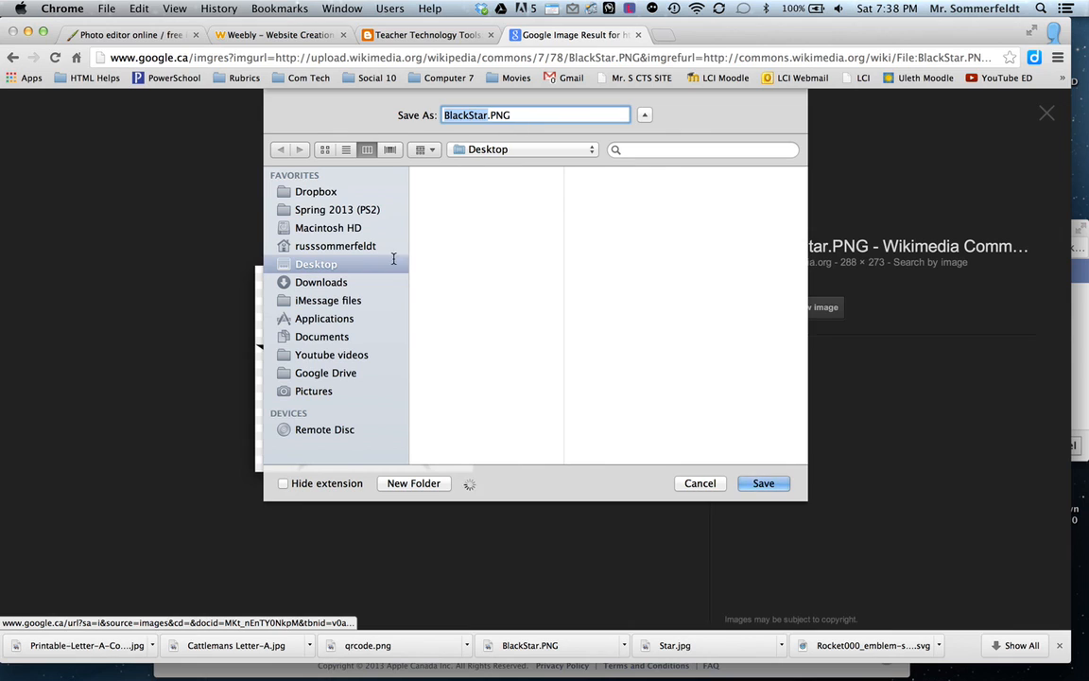
left_click(763, 484)
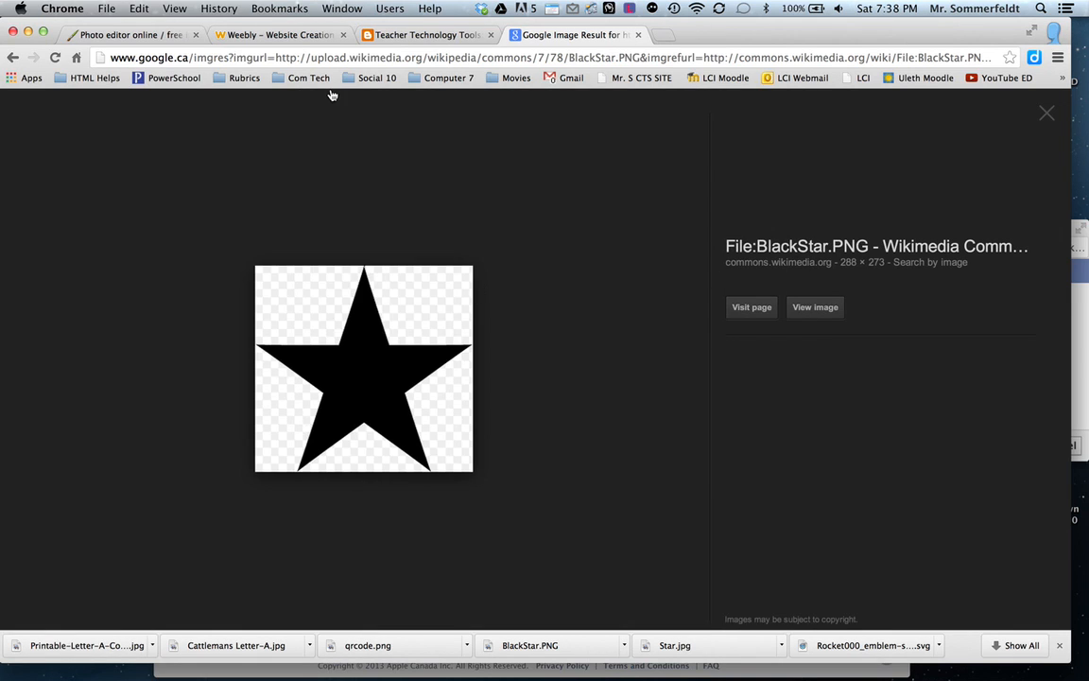
Return to the Pixlr editor and save the poster to the Desktop as a layered PXD image.
left_click(134, 38)
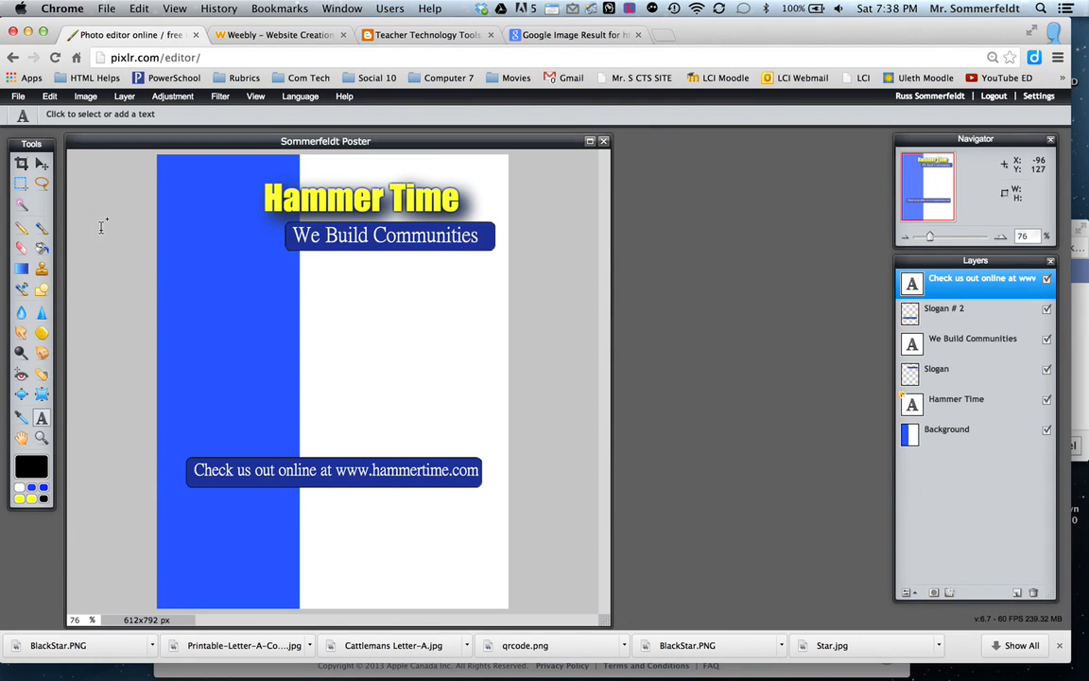
left_click(19, 96)
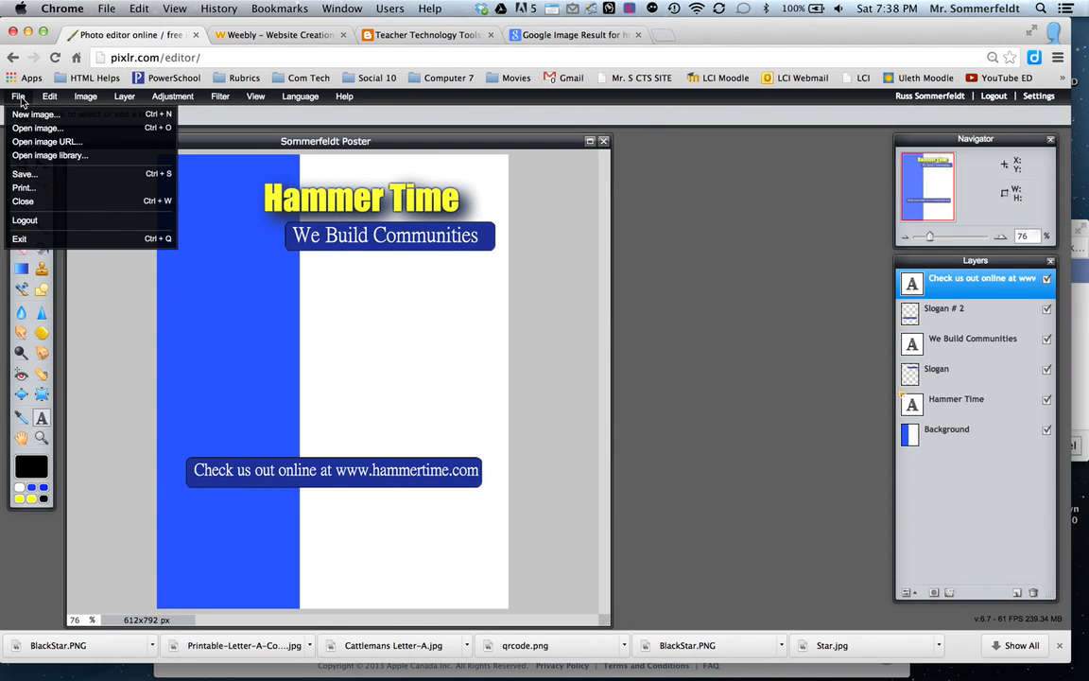
left_click(23, 174)
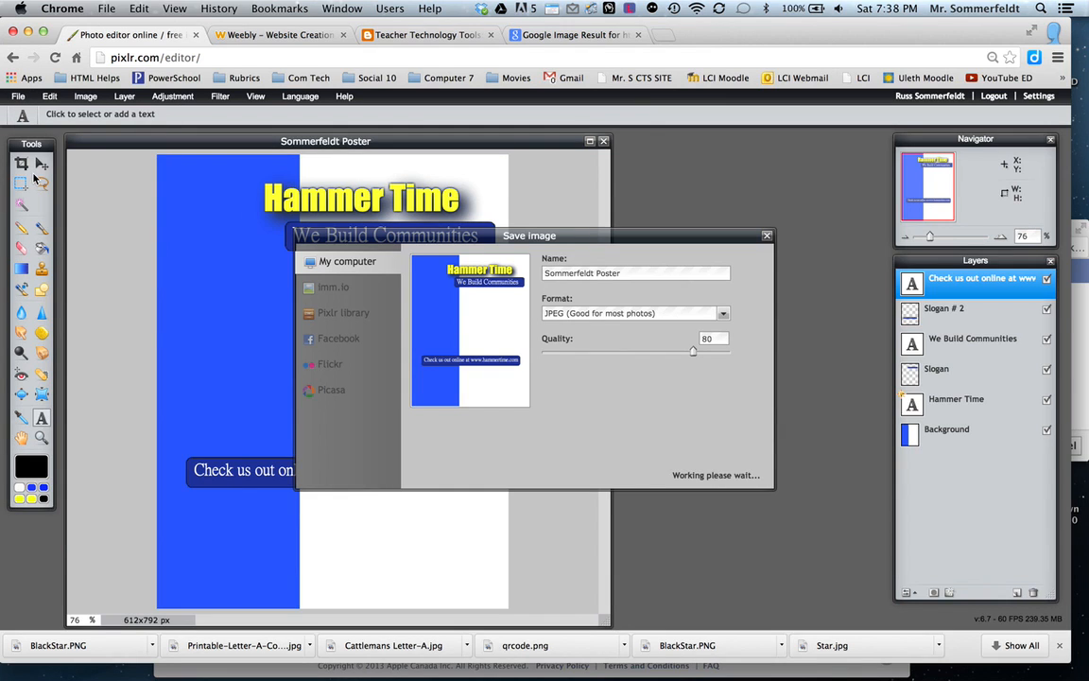
left_click(722, 313)
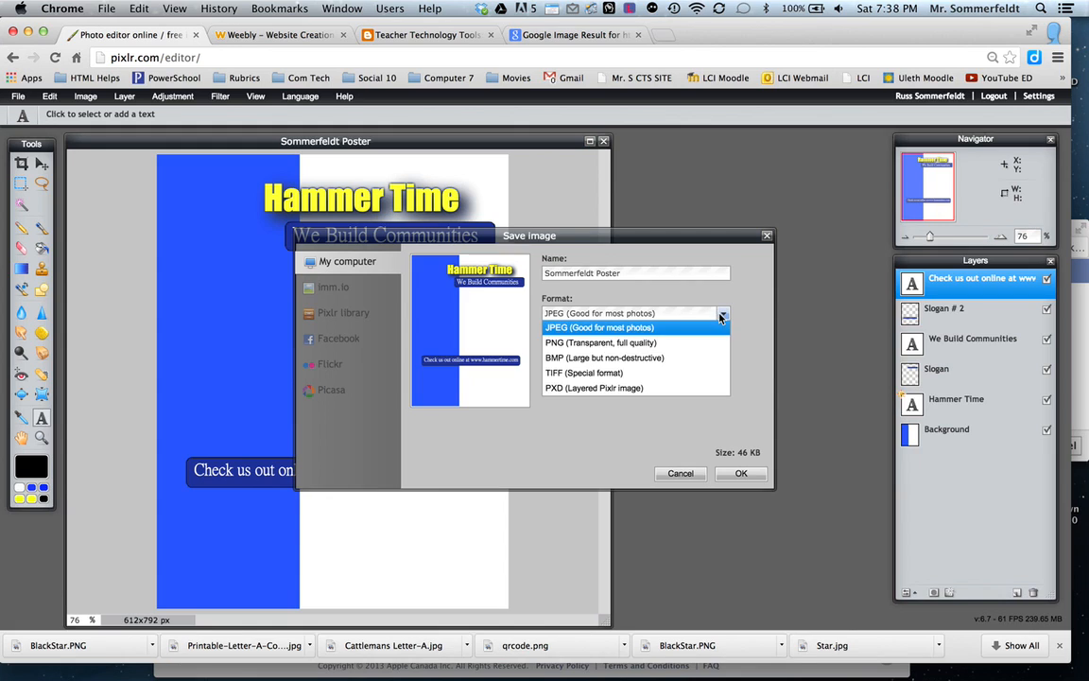
left_click(668, 389)
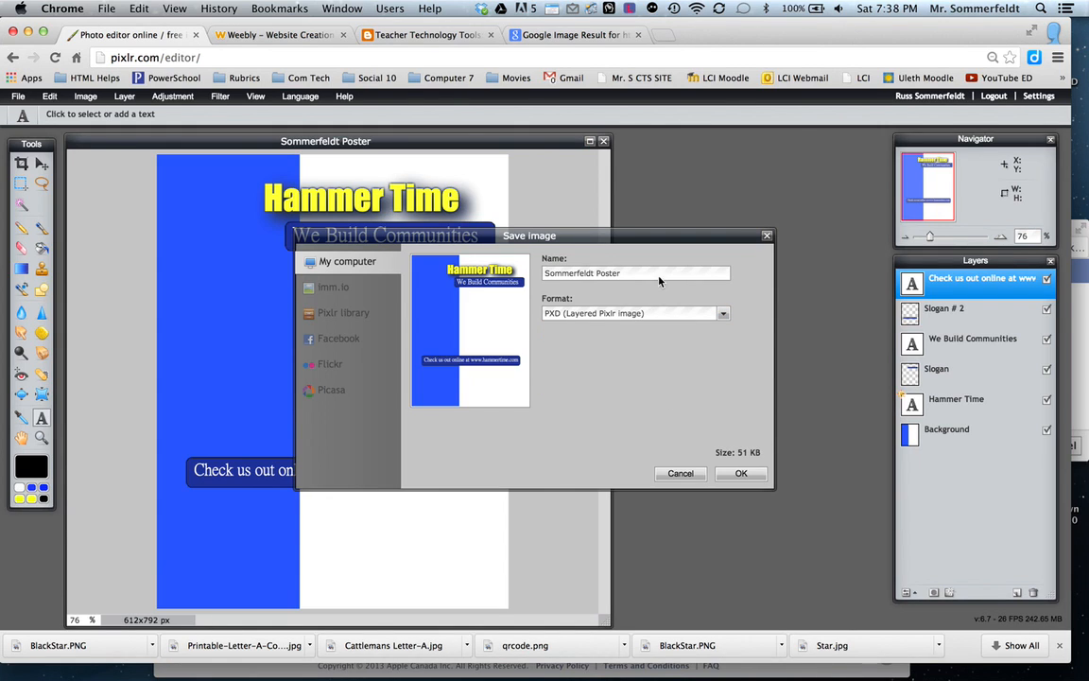
left_click(738, 473)
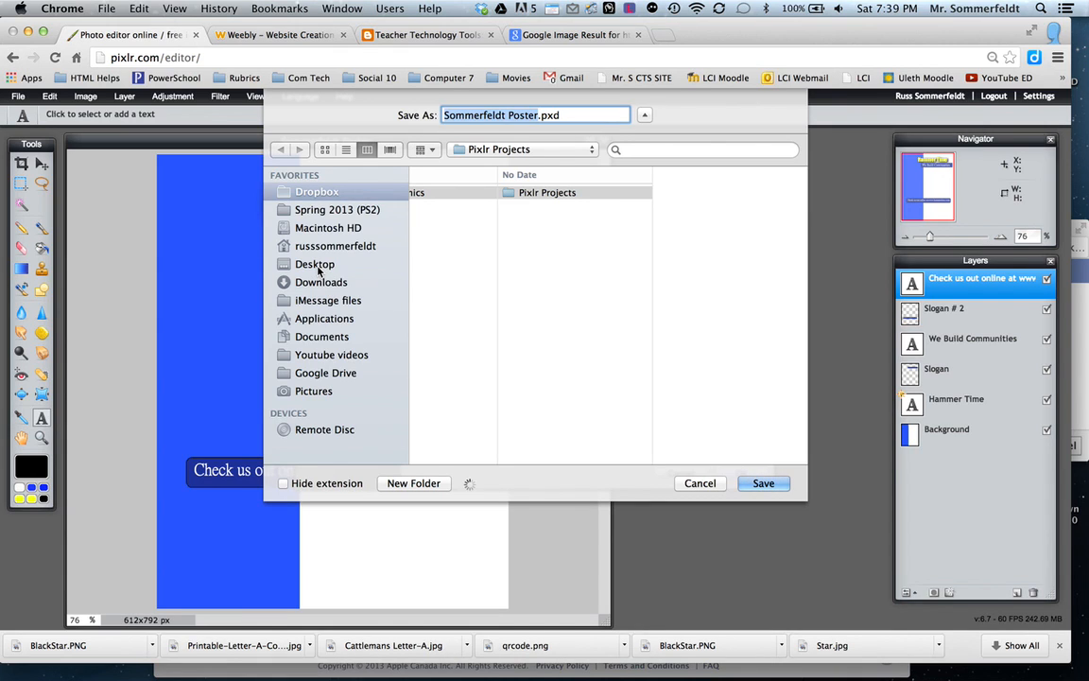
left_click(354, 271)
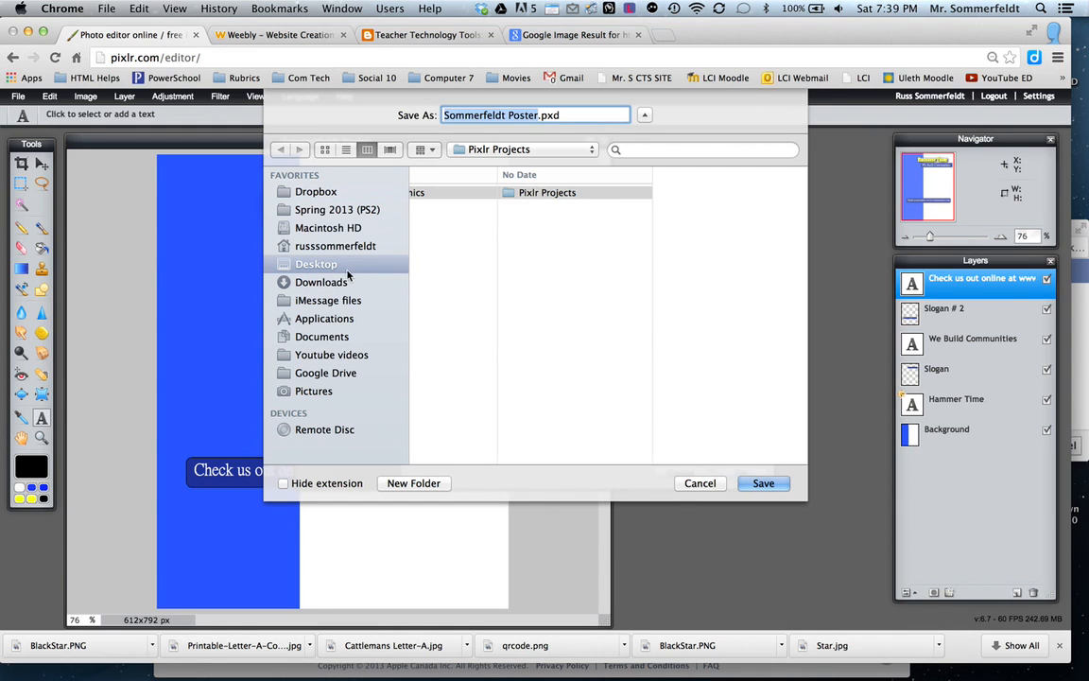
left_click(764, 483)
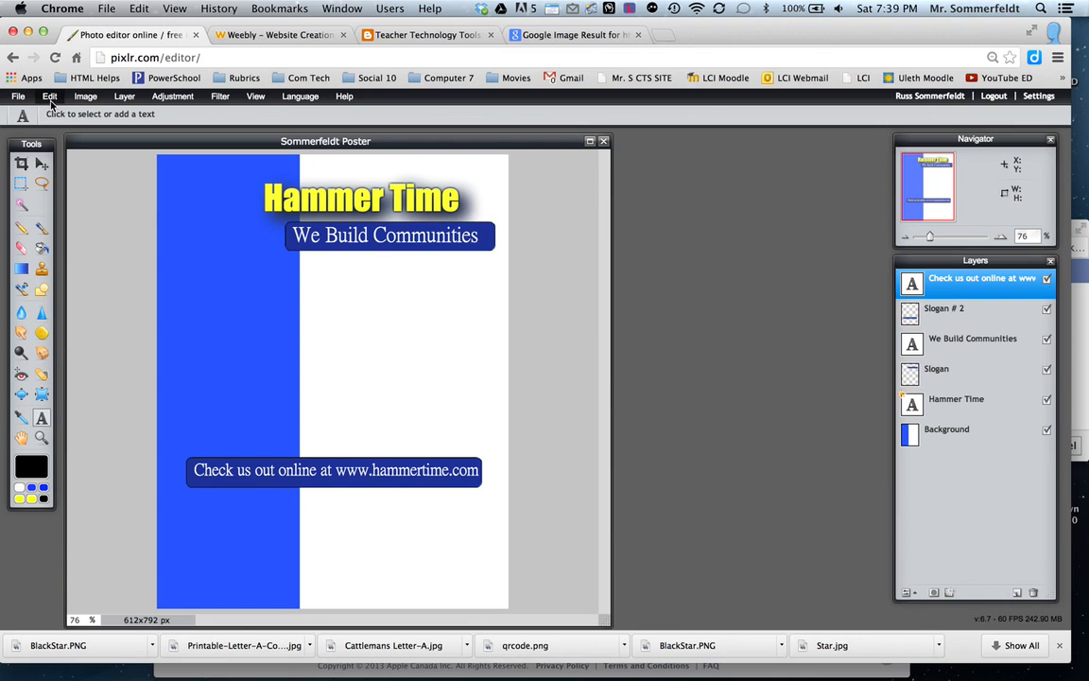
Open BlackStar.PNG from the Desktop as a separate image in the editor.
left_click(18, 97)
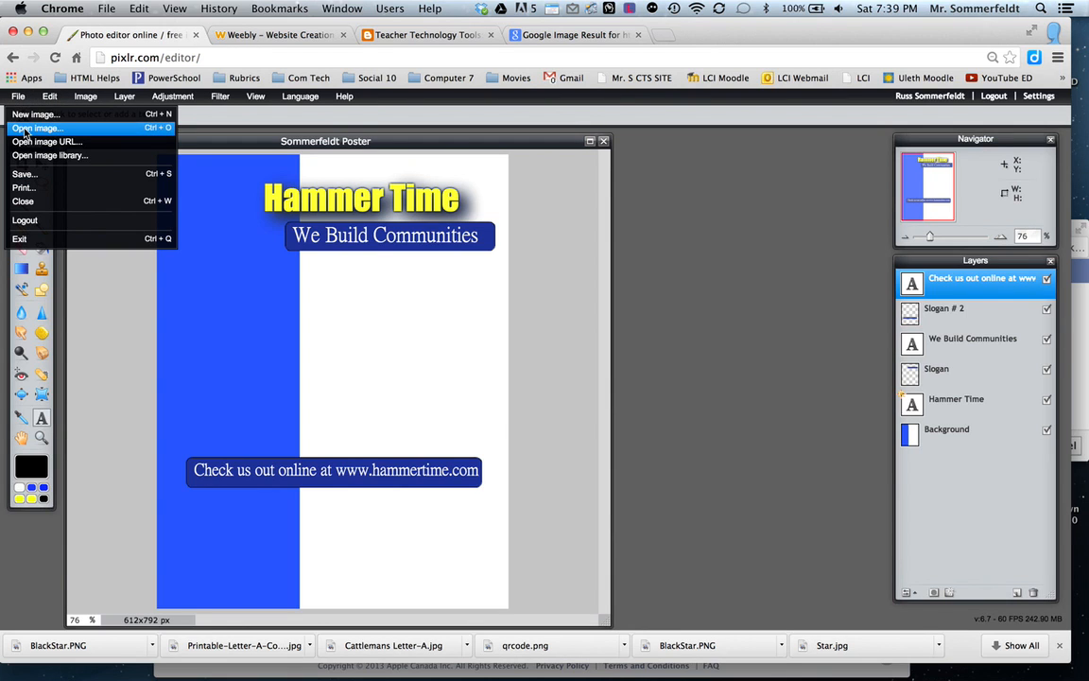
left_click(26, 130)
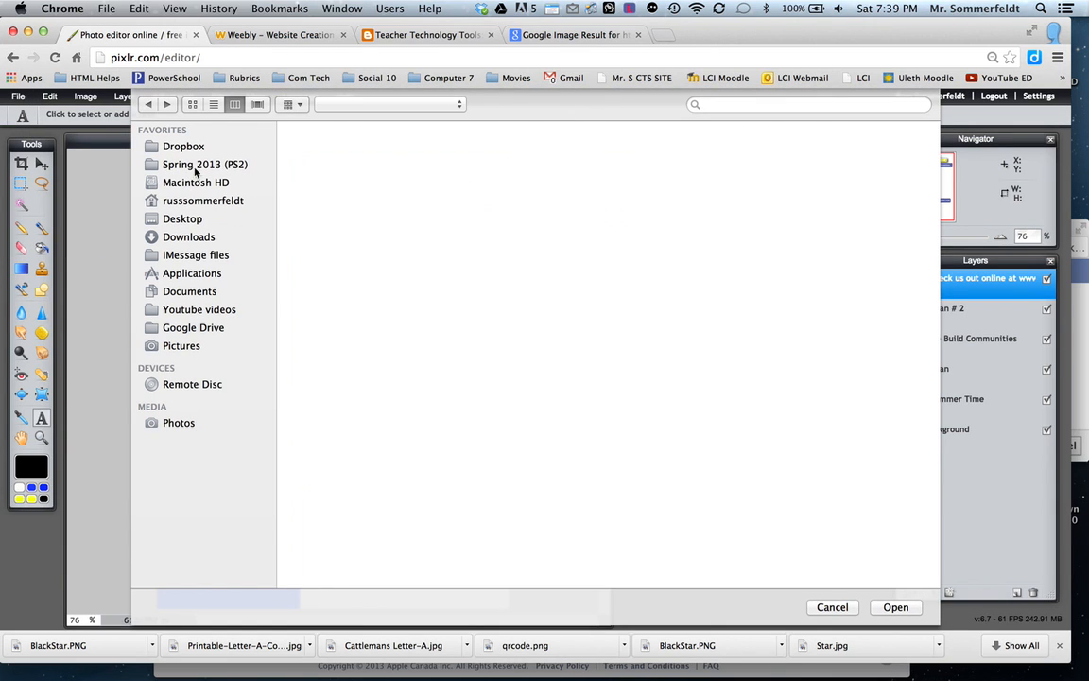
left_click(185, 221)
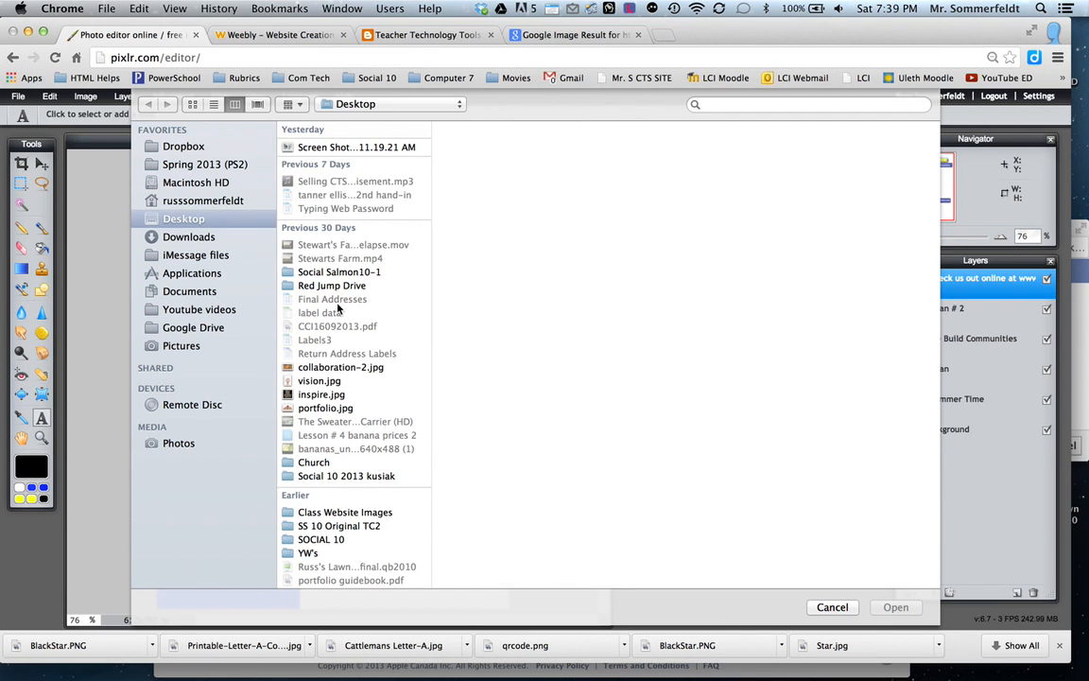
scroll(337, 308, "down", 2)
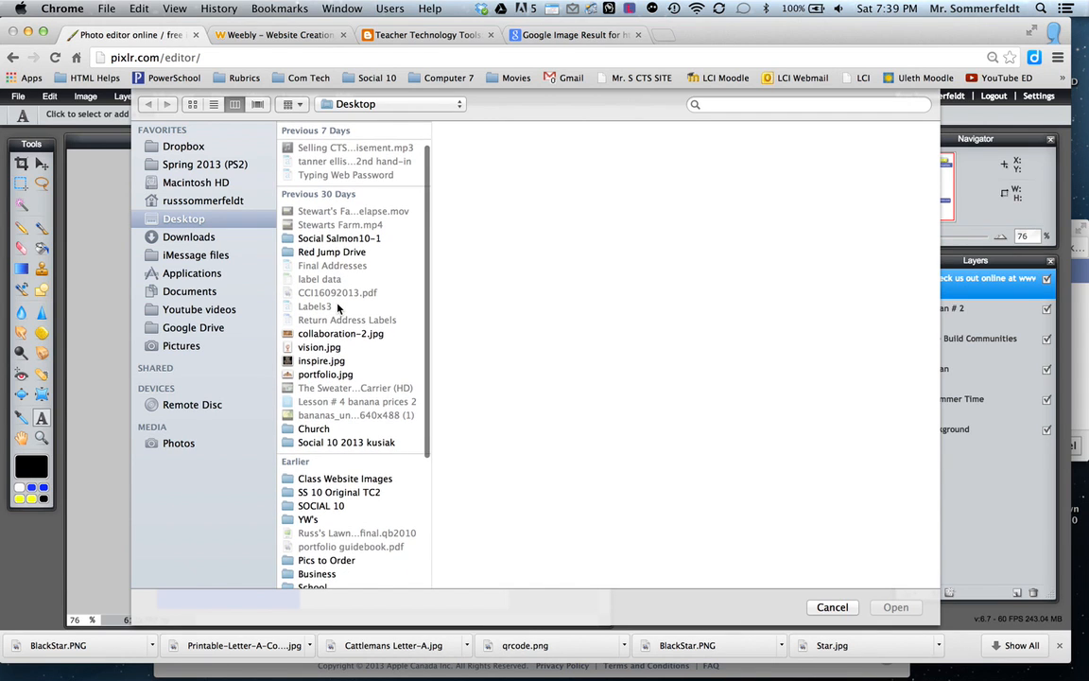
scroll(338, 308, "down", 5)
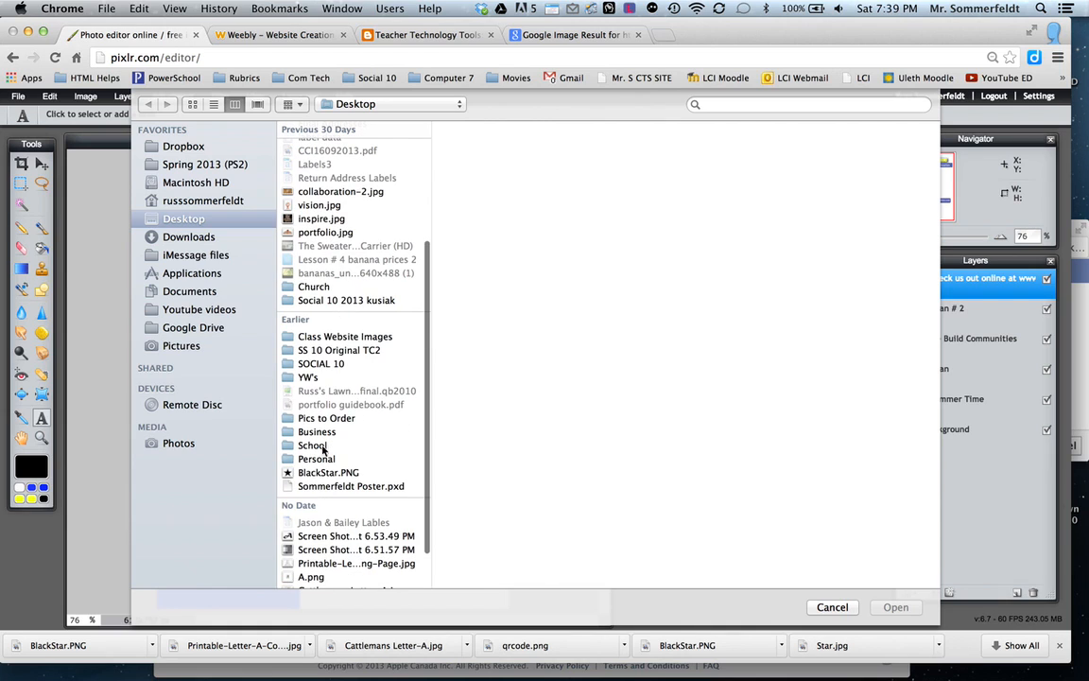
left_click(326, 472)
left_click(888, 610)
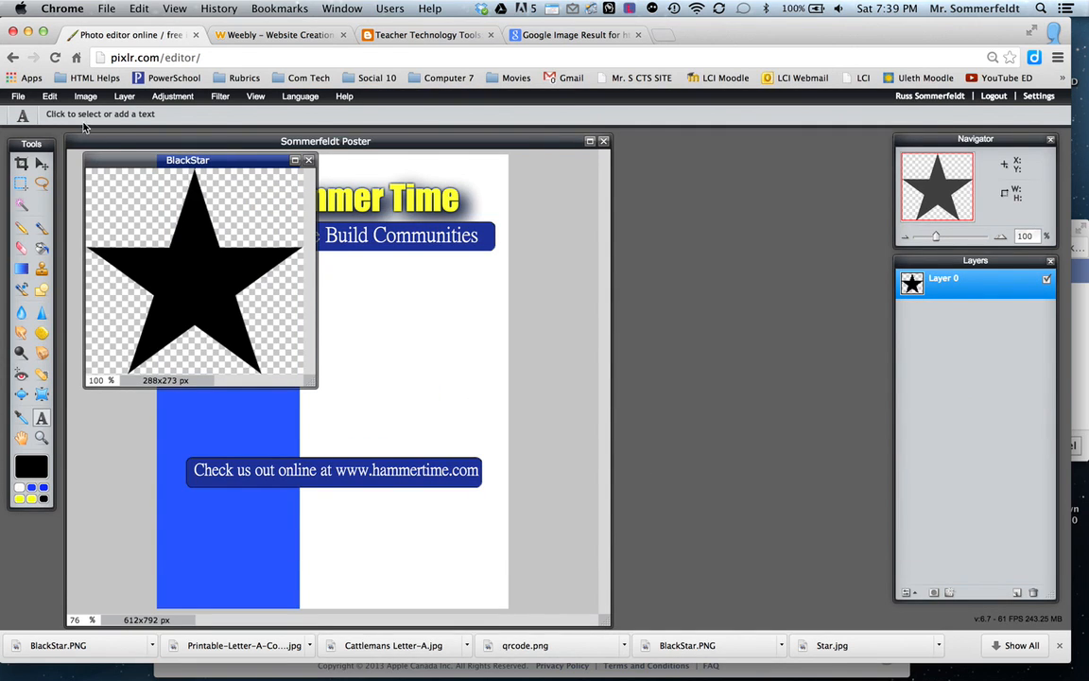
Cut the entire star out of the BlackStar image and close that image without saving it.
left_click(51, 96)
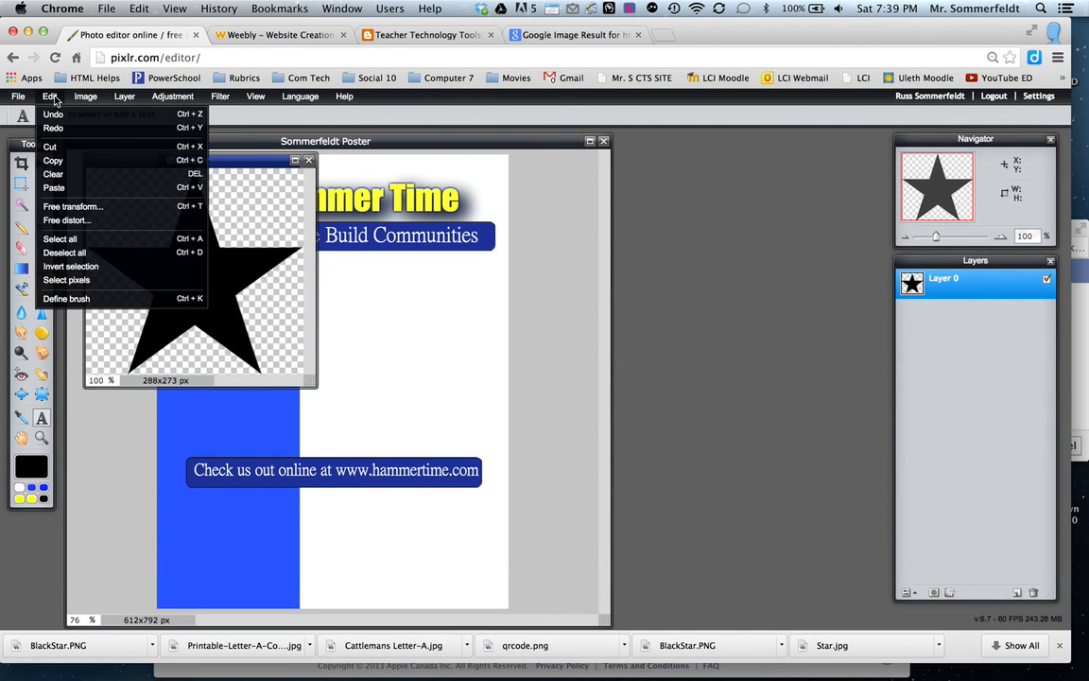
left_click(59, 238)
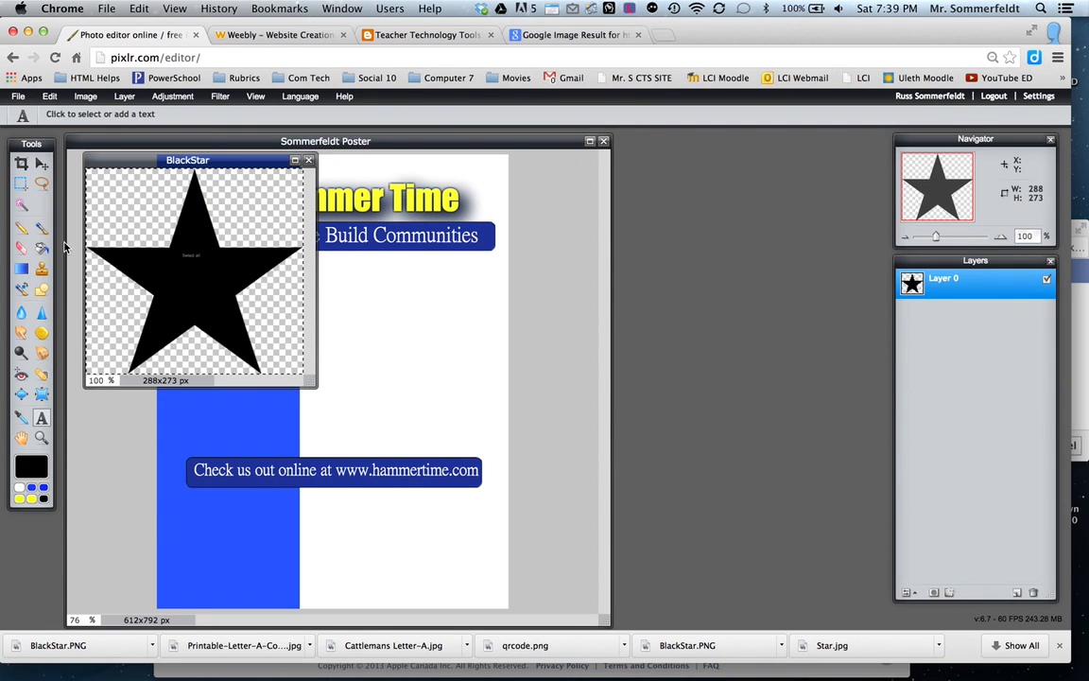
left_click(50, 96)
left_click(52, 147)
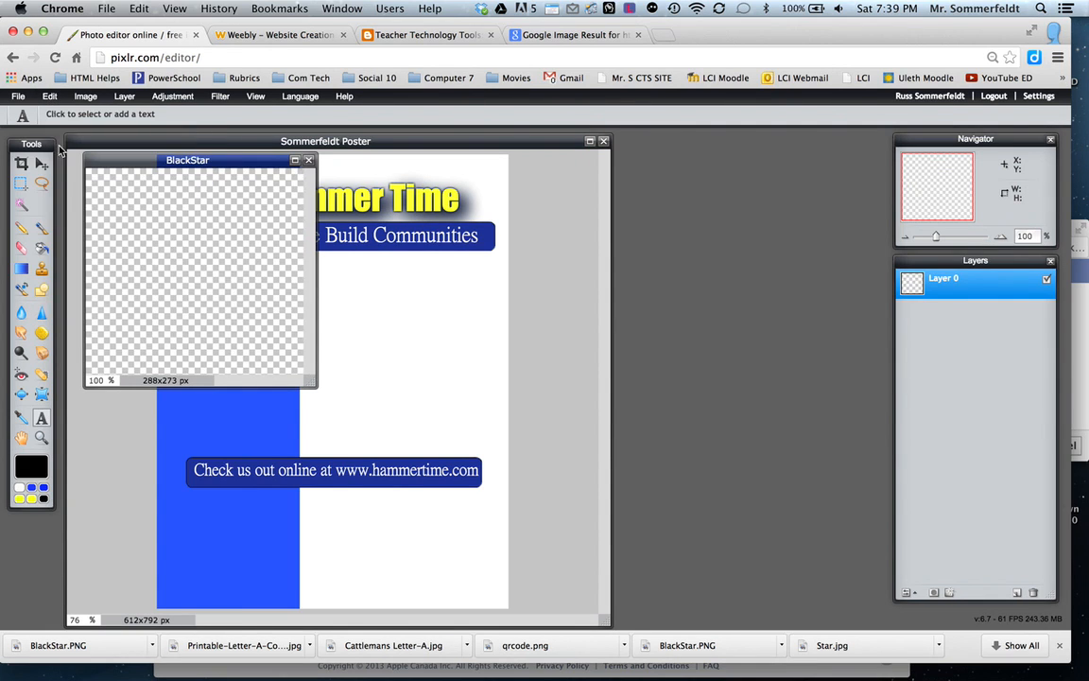
left_click(308, 162)
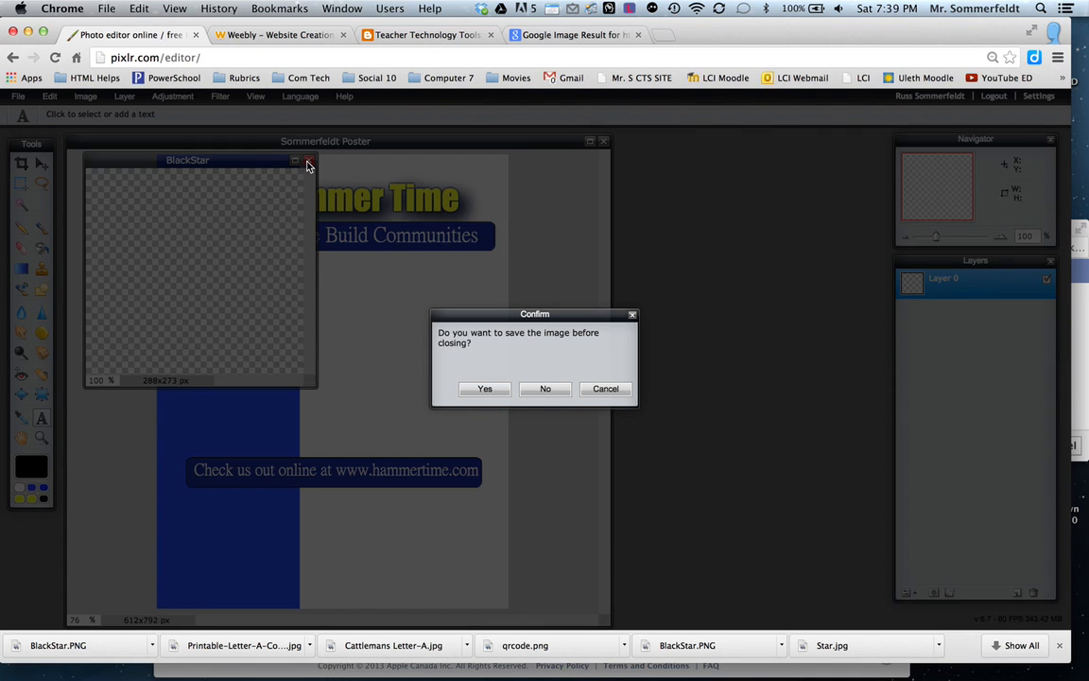
left_click(548, 390)
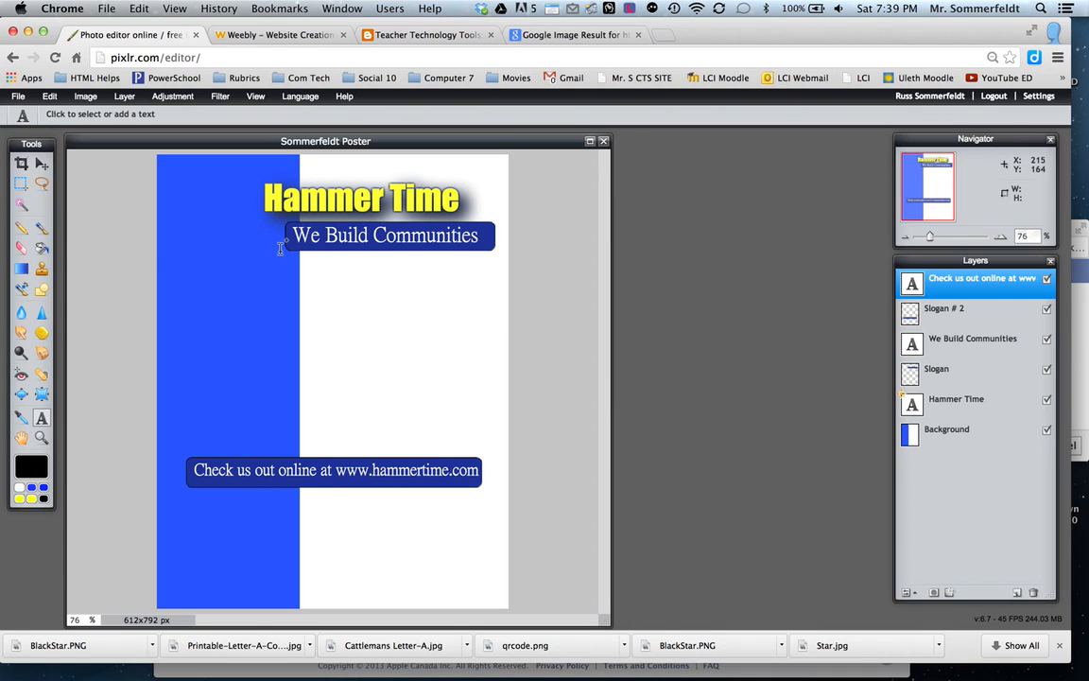
Paste the star into the poster and rename its new layer Star.
left_click(50, 95)
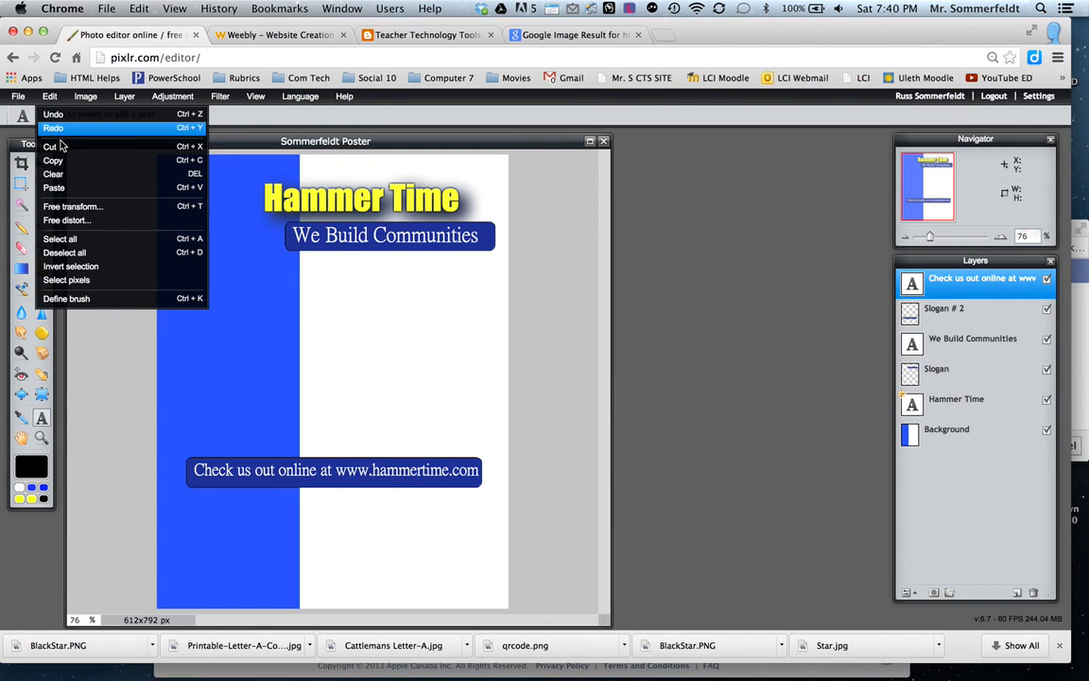
left_click(58, 187)
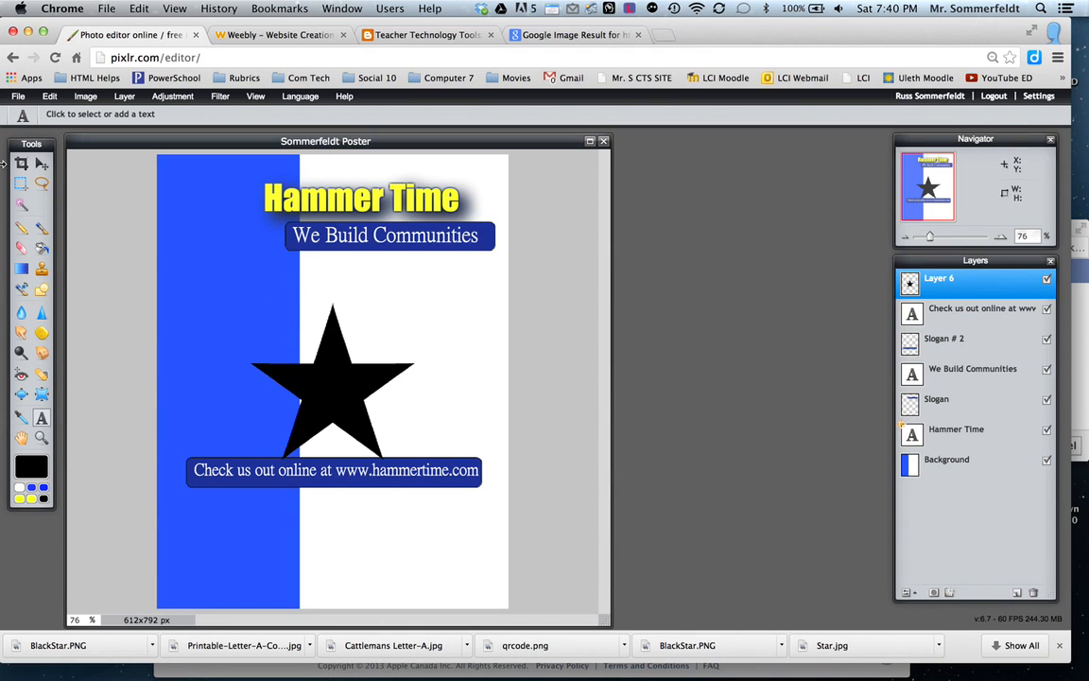
double_click(944, 286)
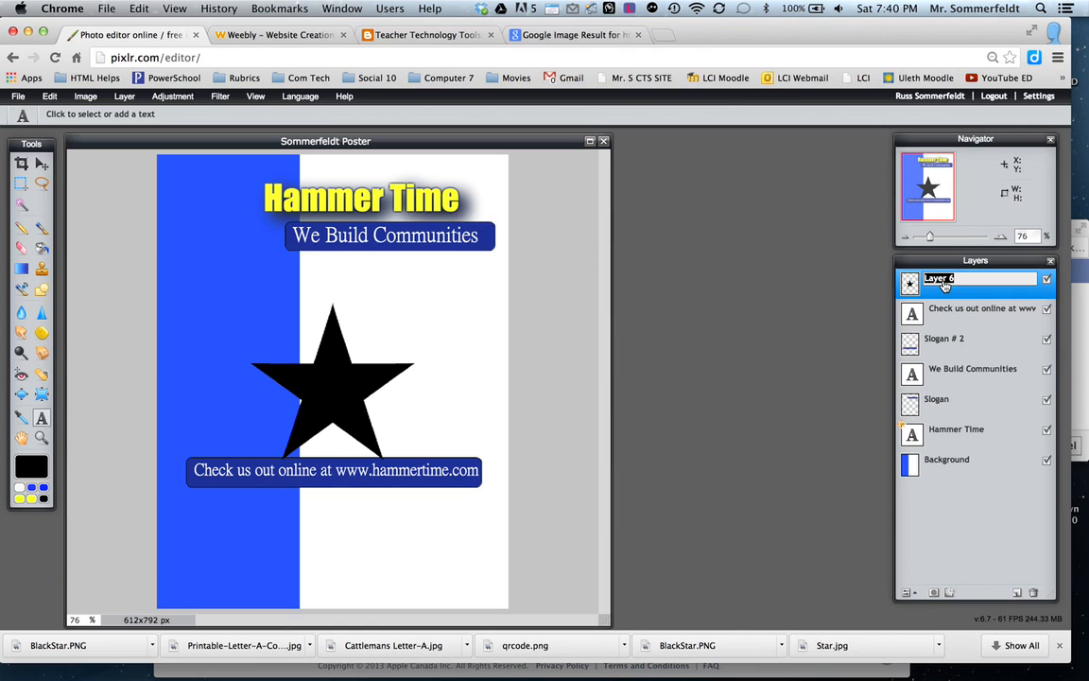
type("Star")
left_click(523, 342)
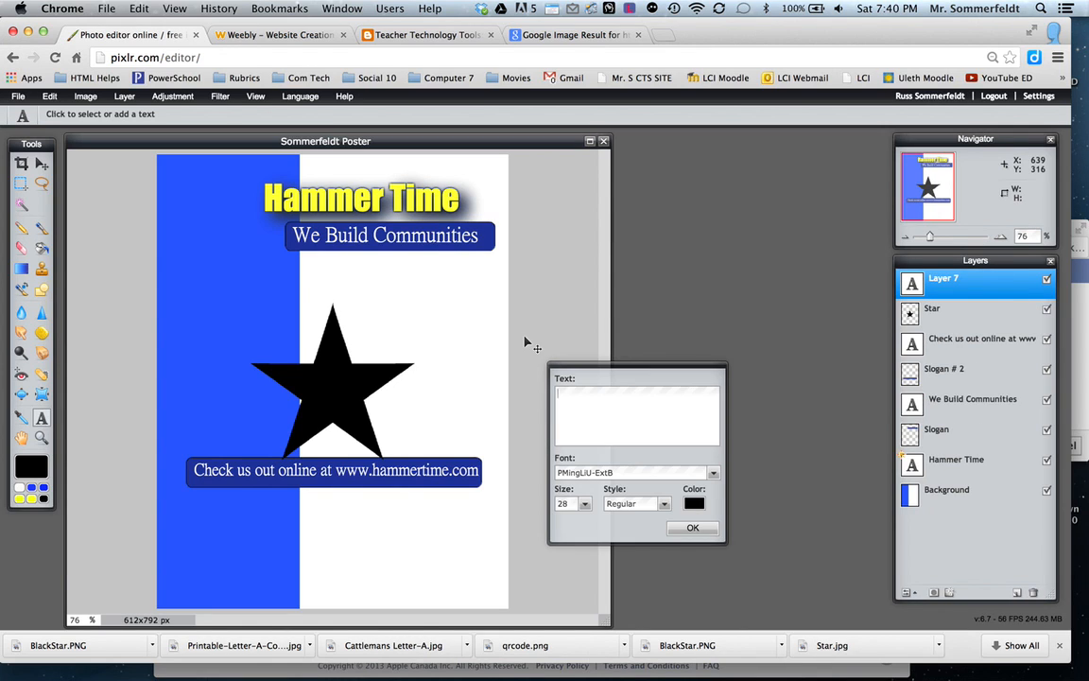
left_click(687, 528)
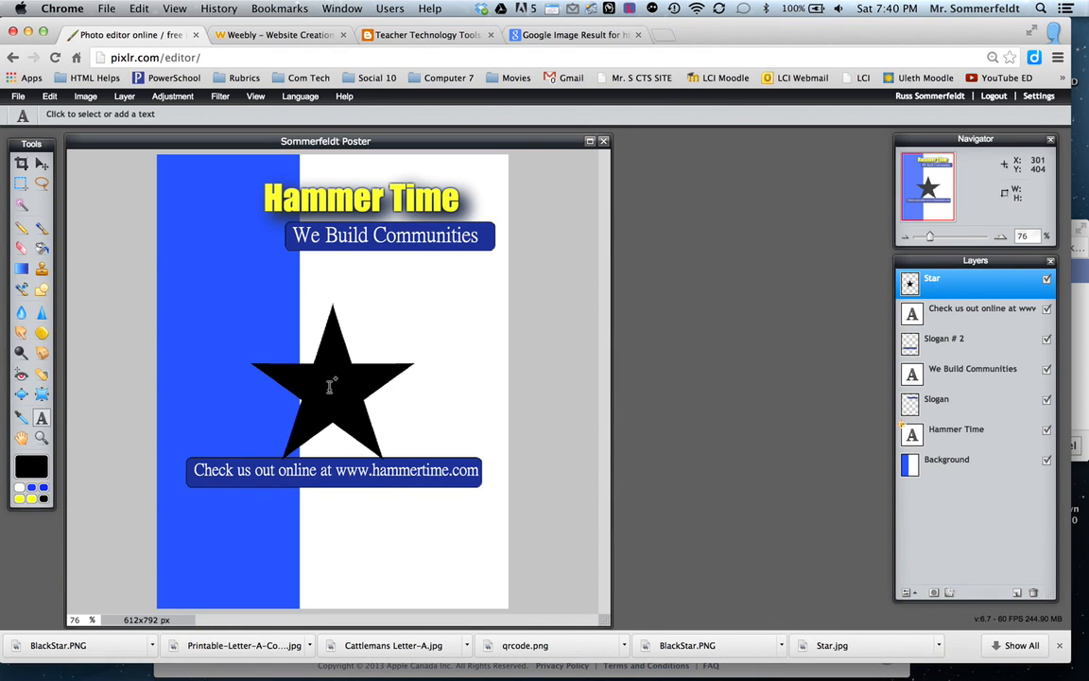
Free transform the star: shrink it, place it on the blue band beside the title, tilt it slightly counterclockwise and apply.
left_click(42, 164)
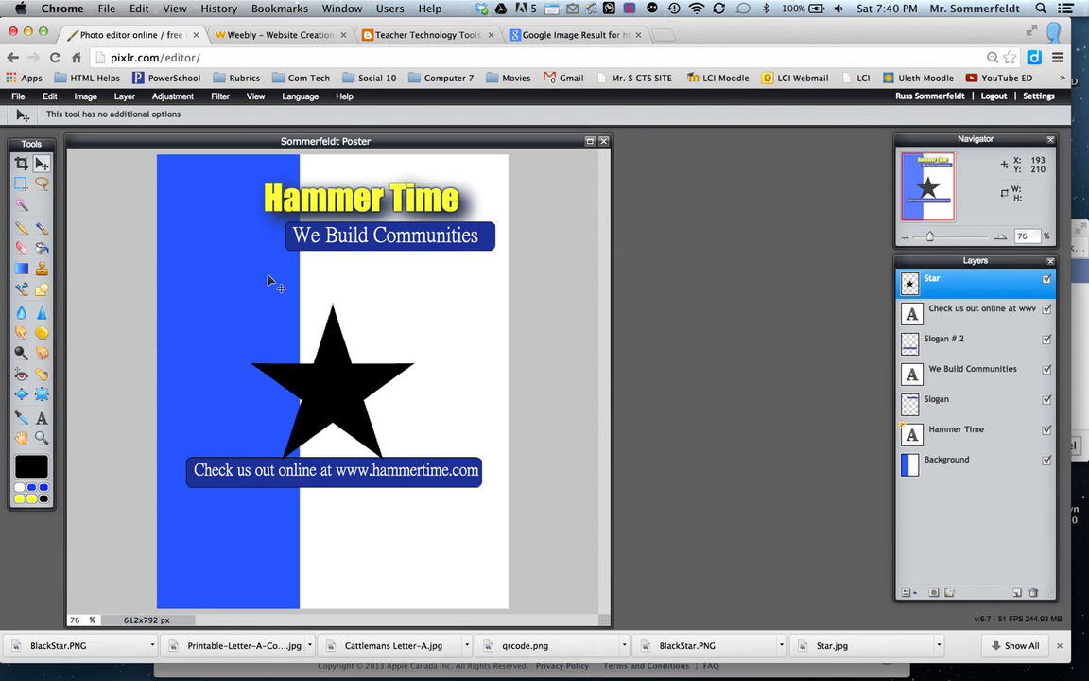
left_click(44, 98)
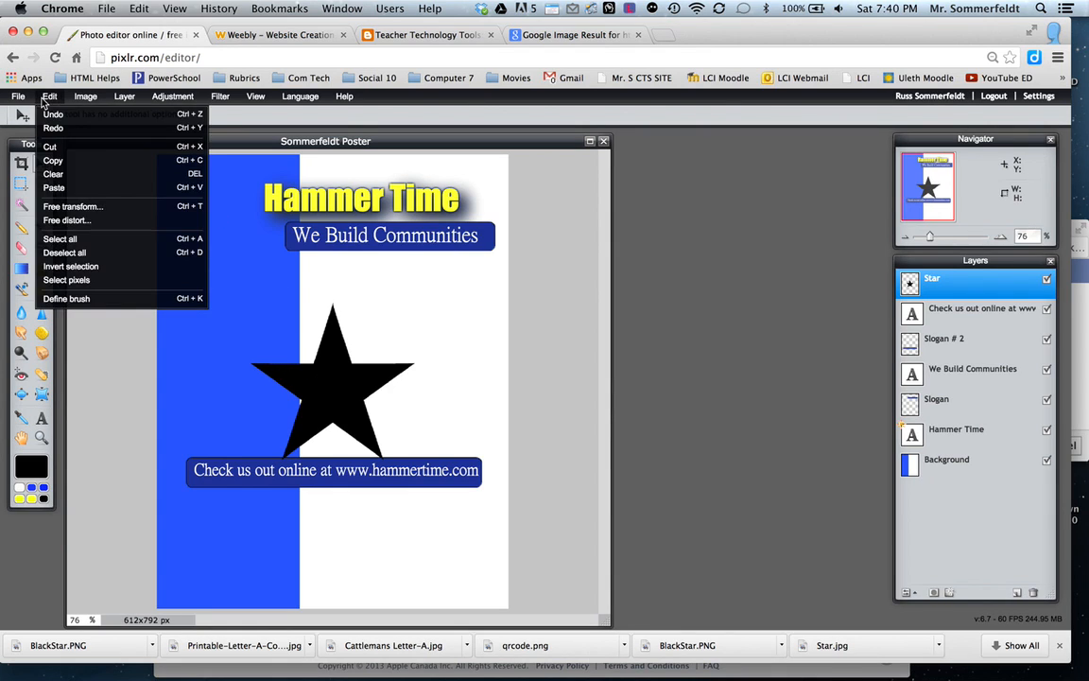
left_click(71, 206)
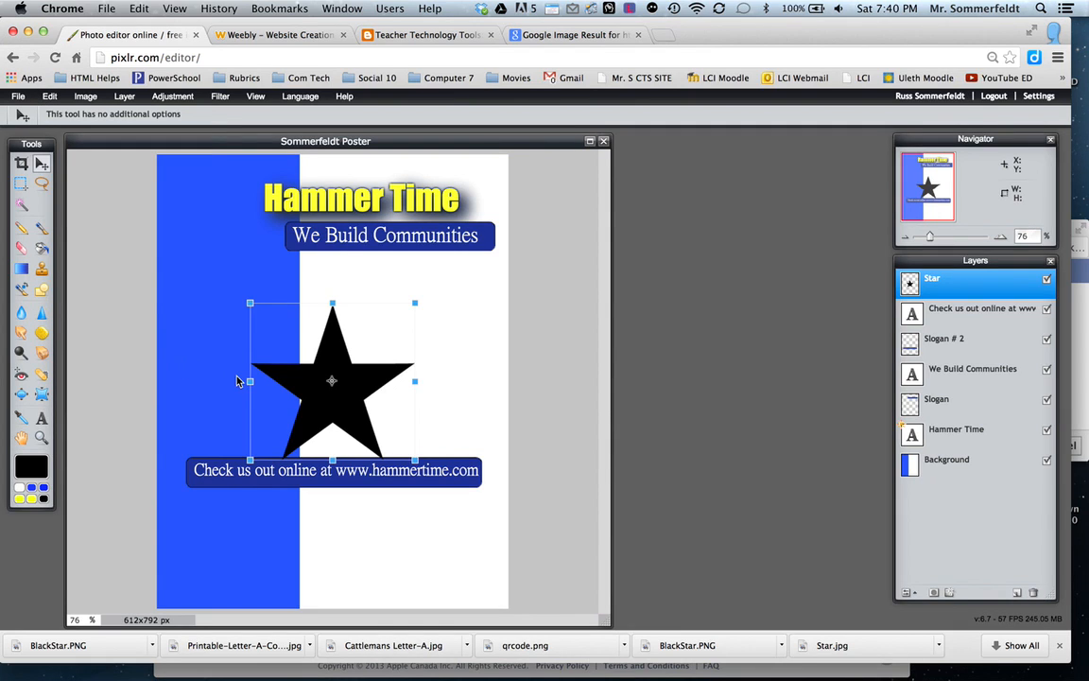
left_click_drag(249, 301, 274, 329)
left_click_drag(320, 377, 223, 245)
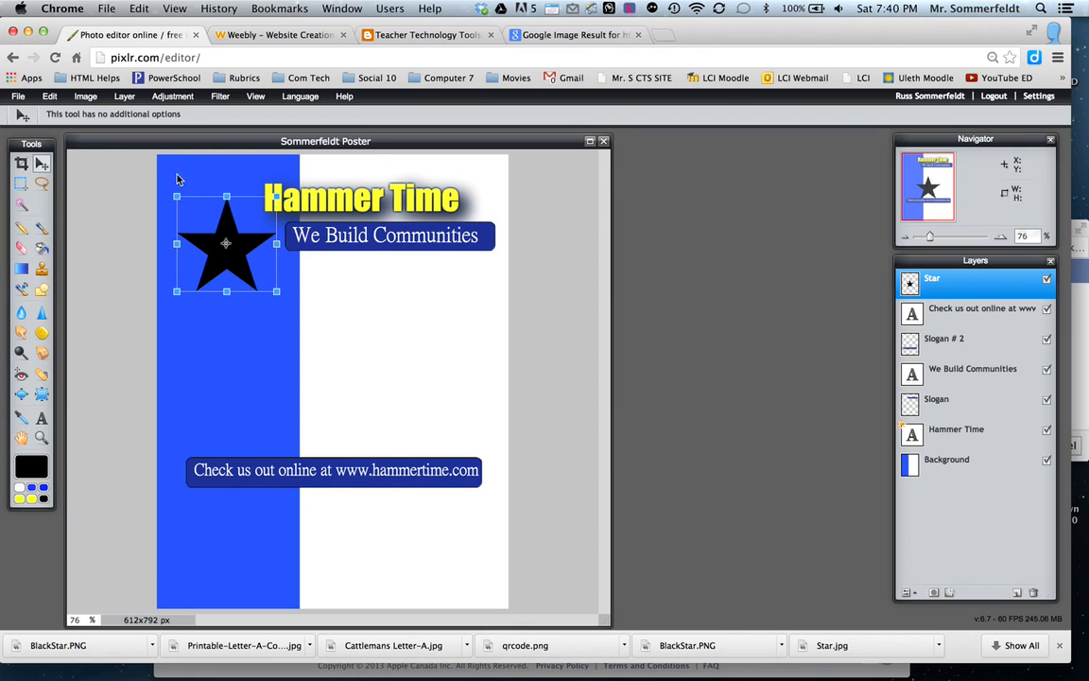
left_click_drag(170, 175, 155, 182)
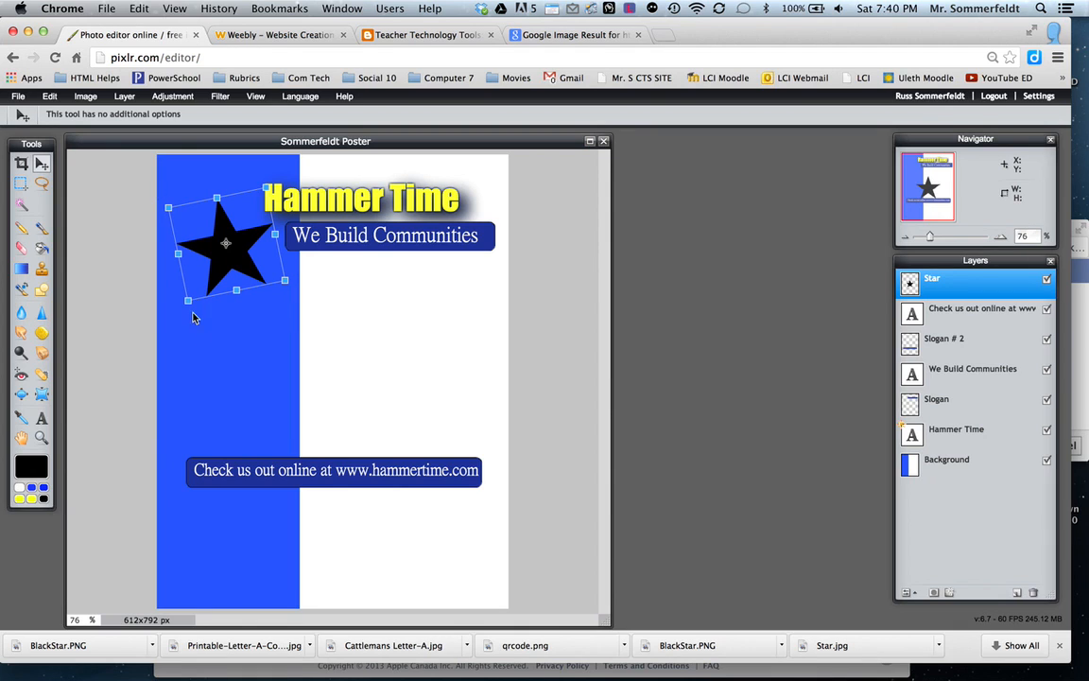
left_click(218, 384)
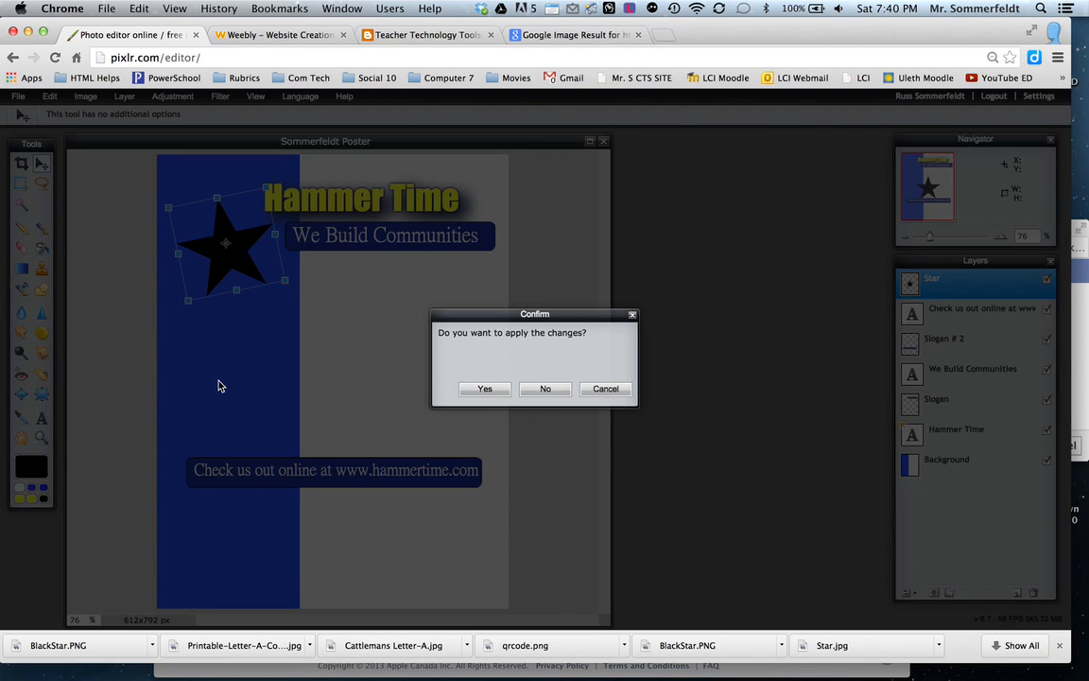
left_click(484, 389)
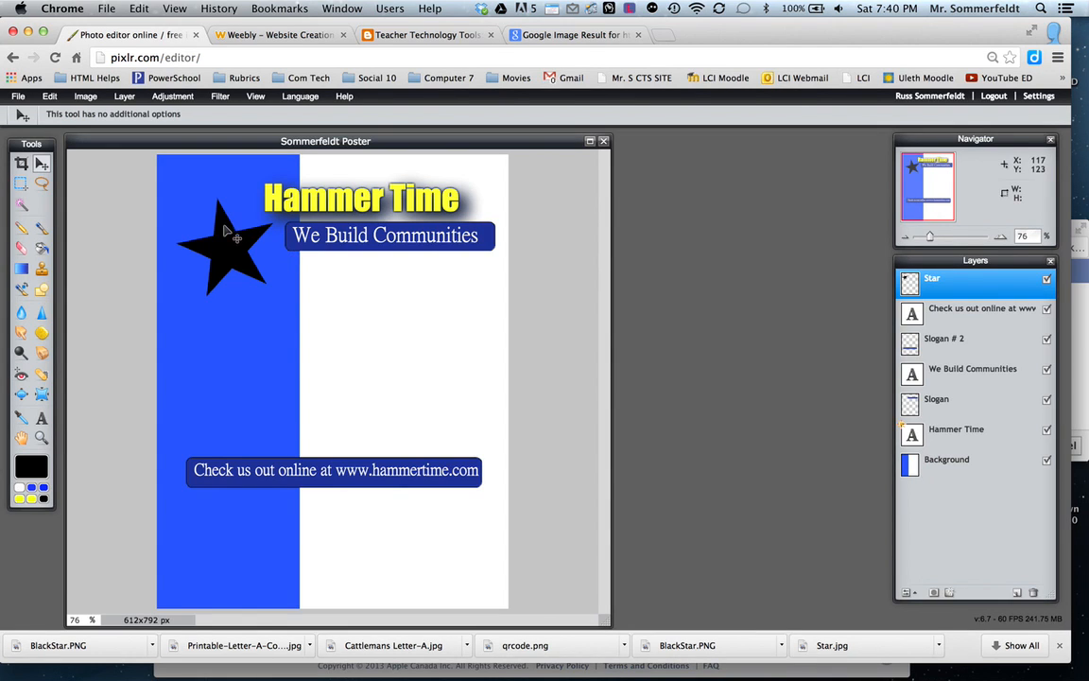
Fill the star with the yellow ffff3d sampled from the Hammer Time title, using the Paint bucket tool.
left_click(41, 248)
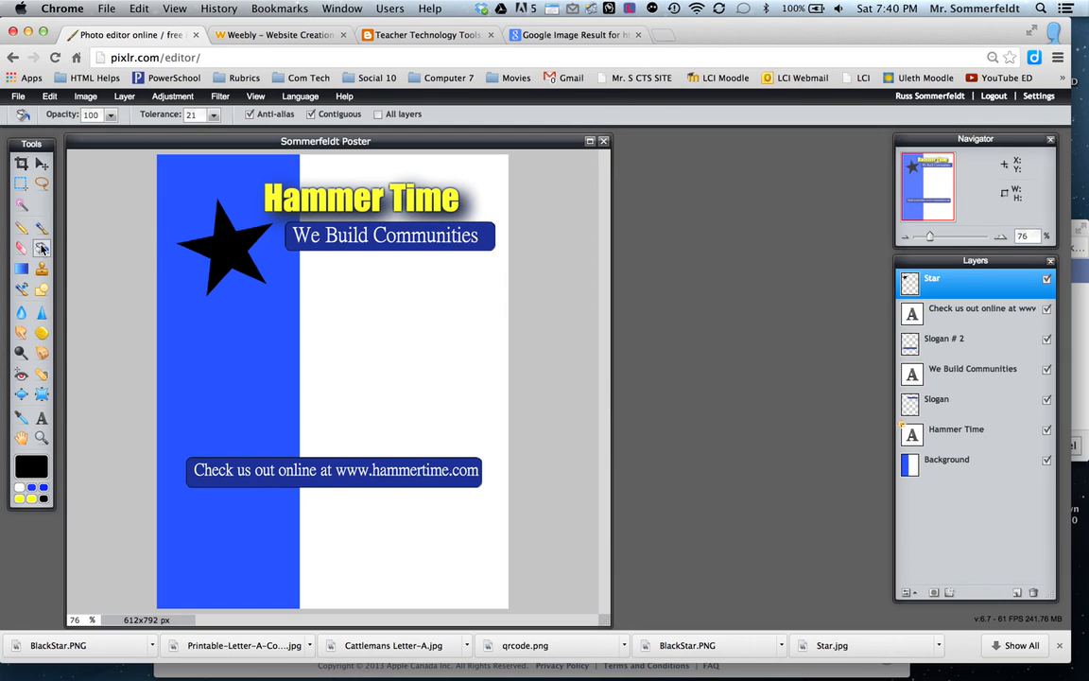
left_click(31, 467)
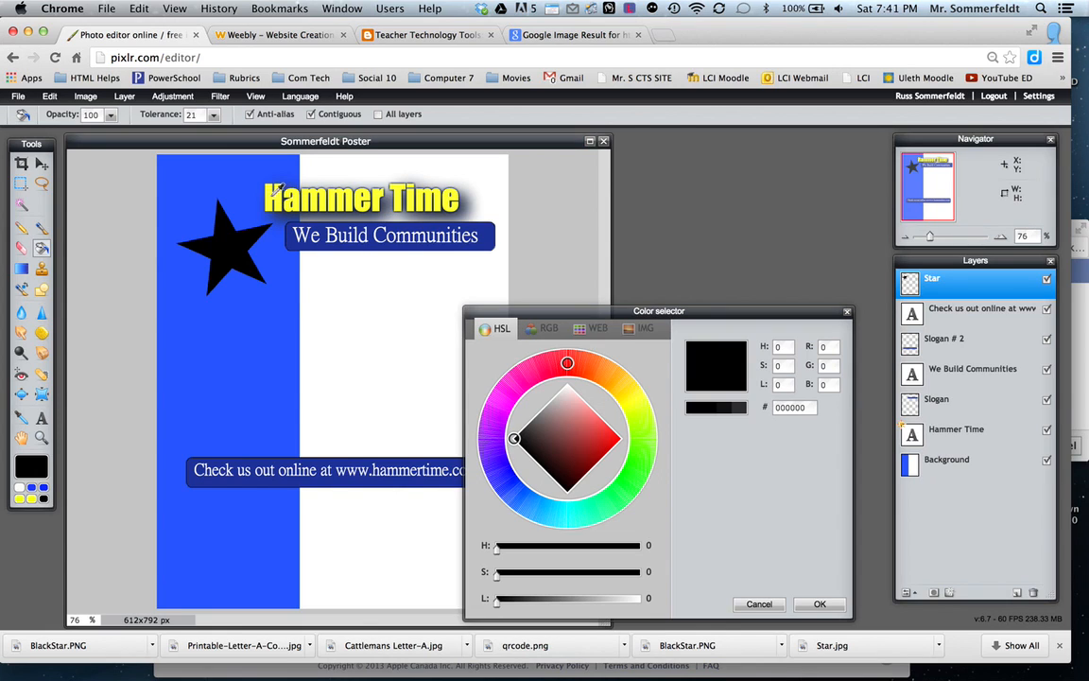
left_click(268, 196)
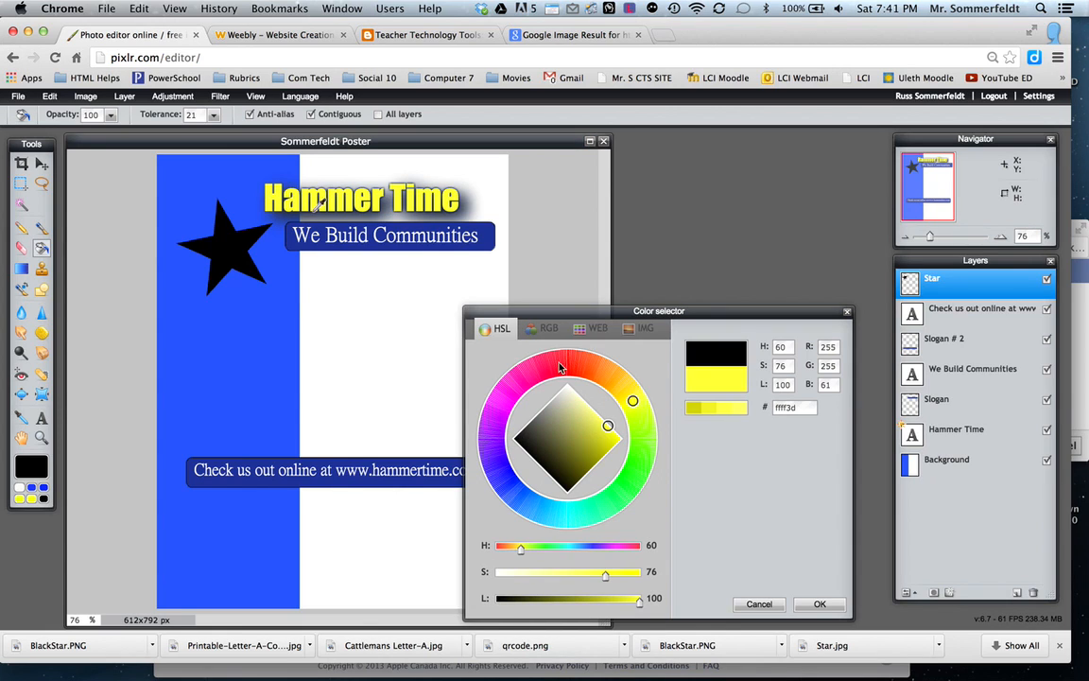
left_click(819, 605)
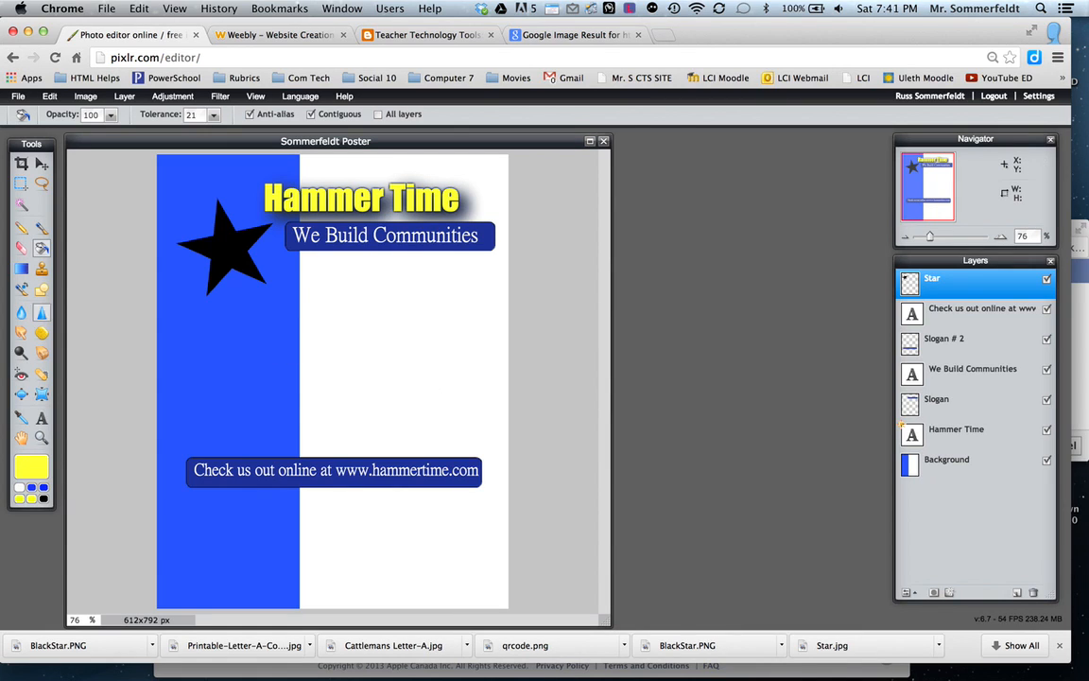
left_click(216, 241)
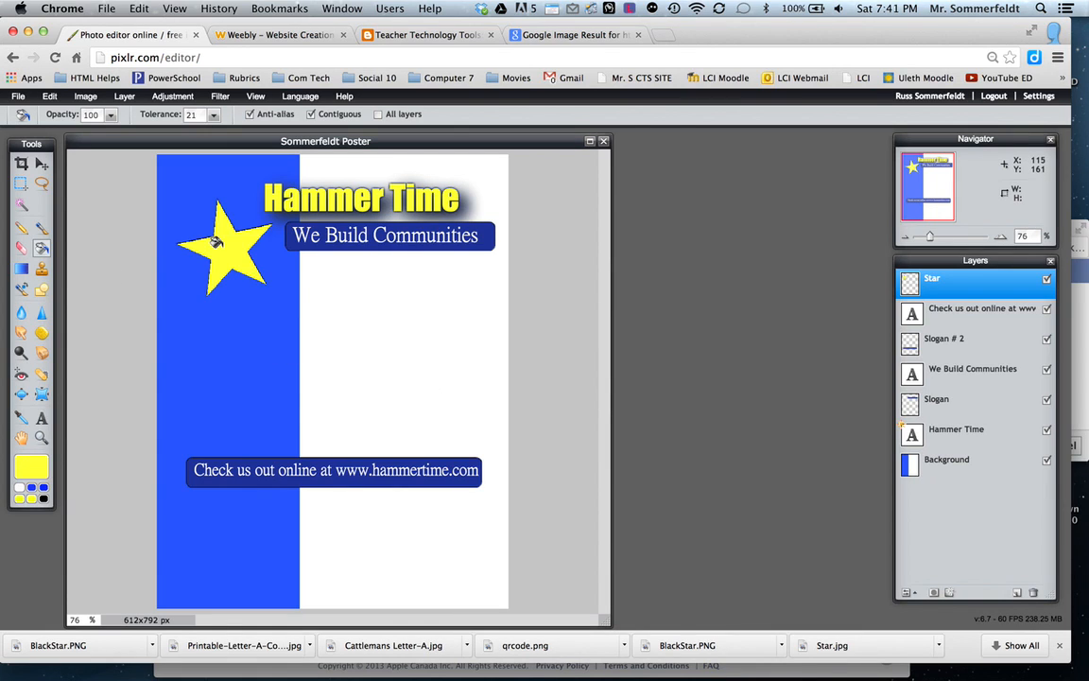
Add a drop shadow to the Star layer with the angle set to 131°.
left_click(42, 166)
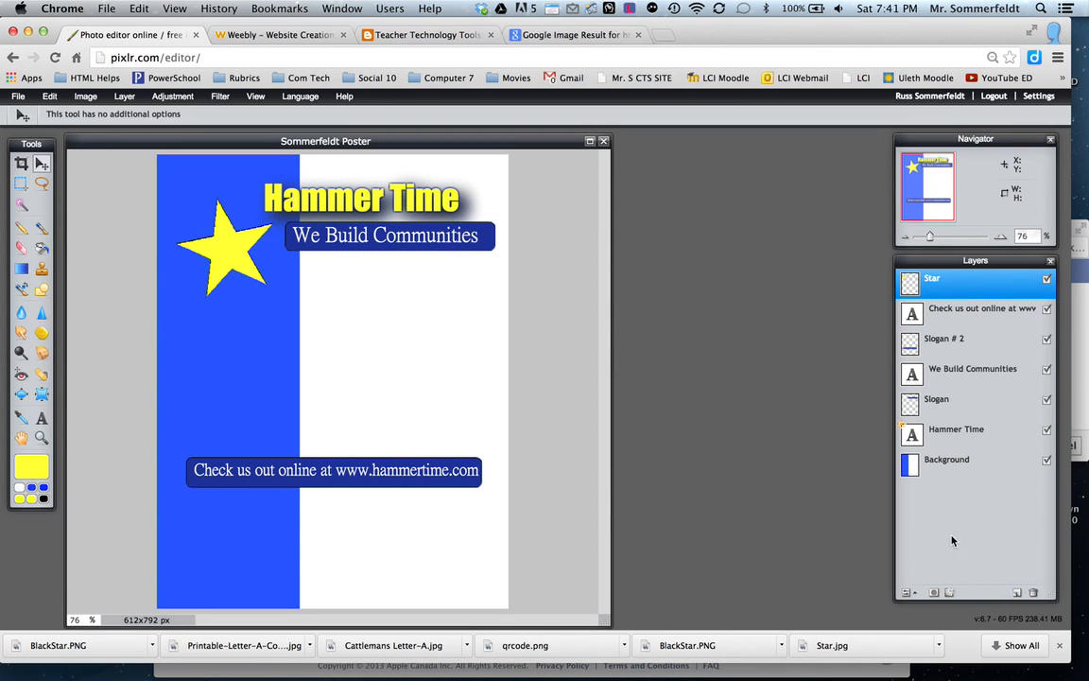
left_click(950, 592)
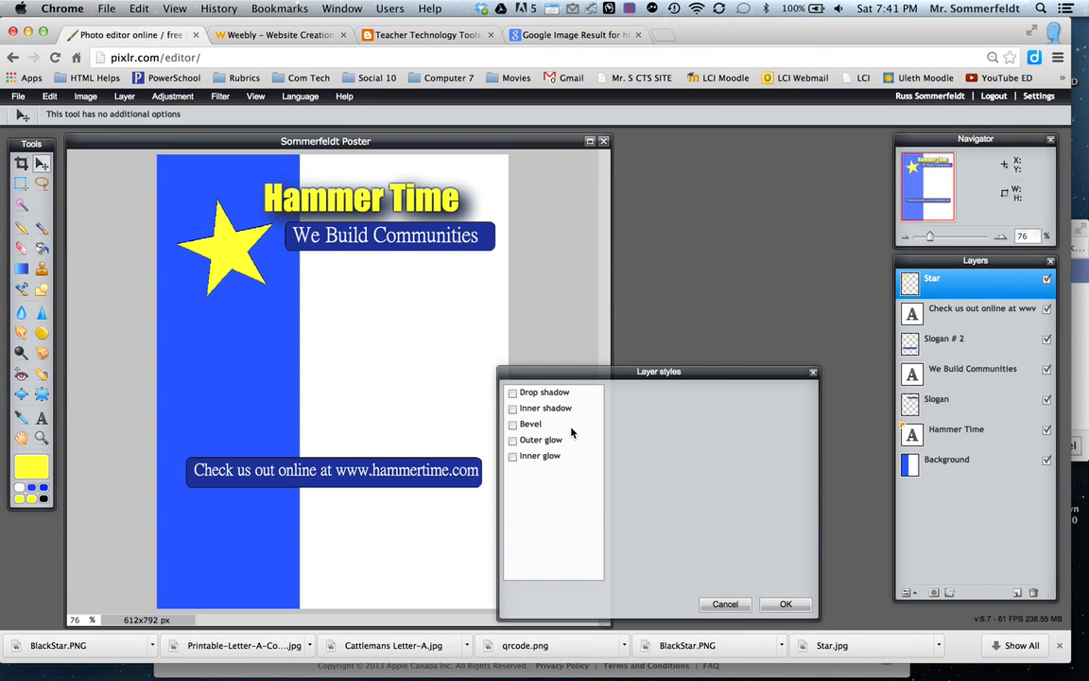
left_click(514, 393)
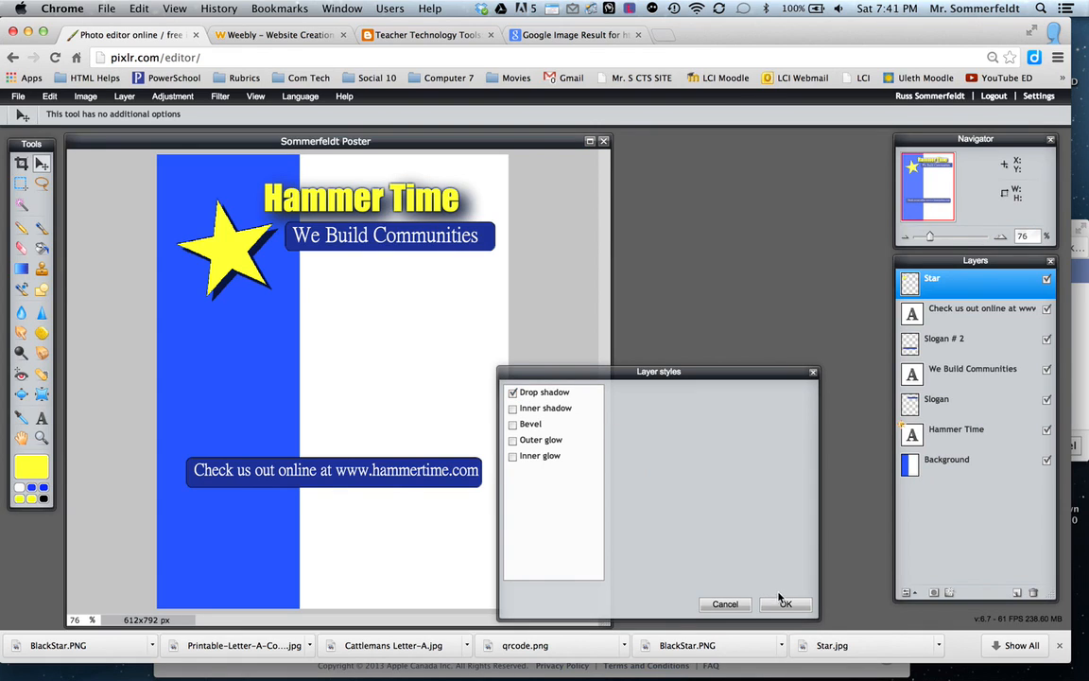
left_click(557, 401)
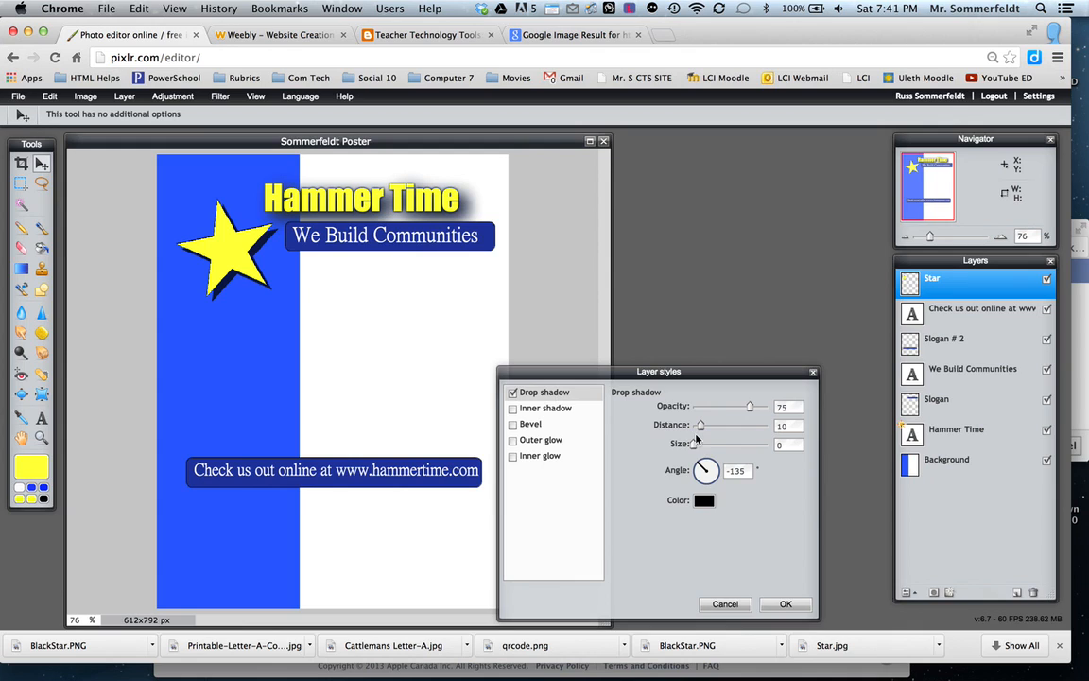
mouse_move(703, 430)
left_mouse_down()
mouse_move(719, 430)
mouse_move(703, 426)
left_mouse_up()
left_click_drag(693, 444, 687, 502)
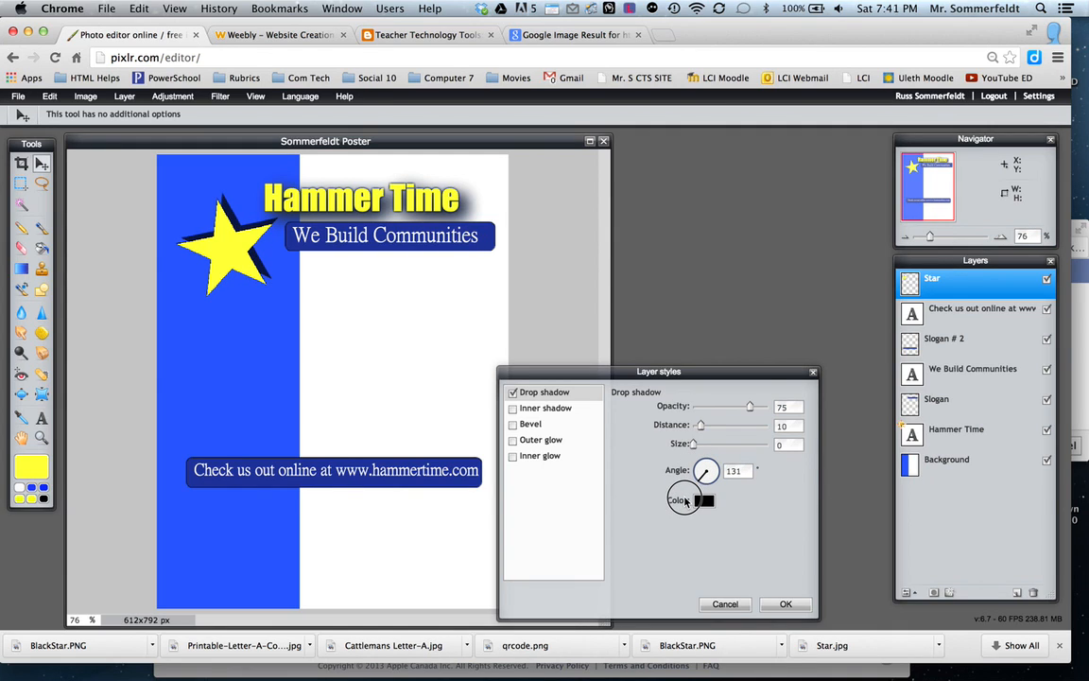
left_click(783, 604)
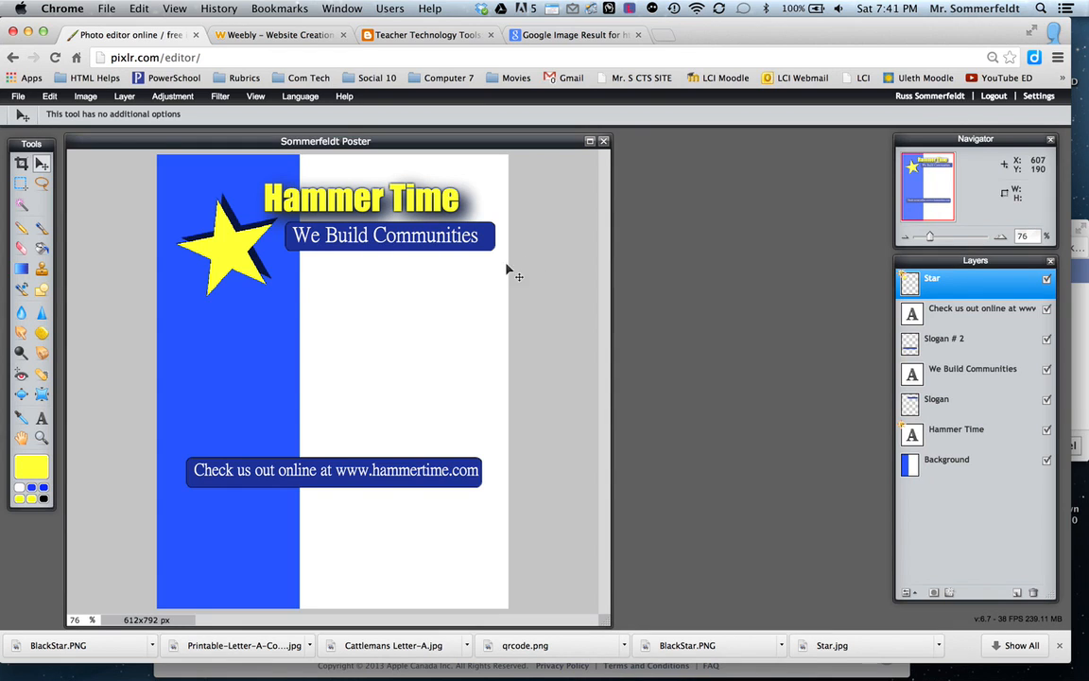
Save the poster to the Desktop as a layered PXD image, replacing the existing file.
left_click(18, 96)
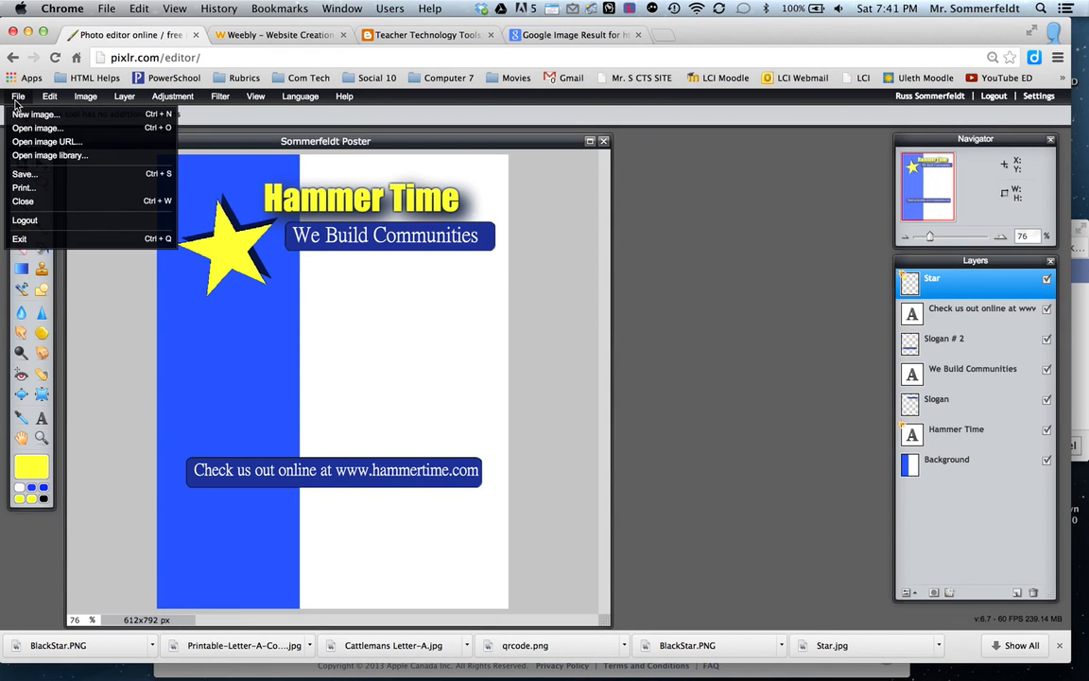
left_click(25, 174)
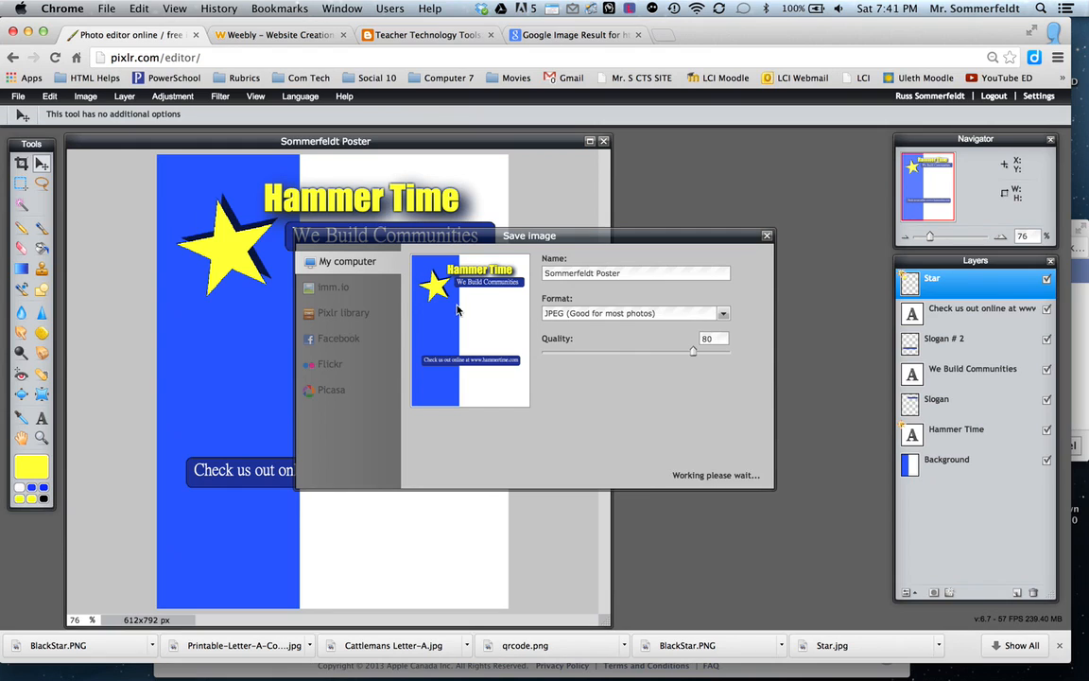
left_click(719, 315)
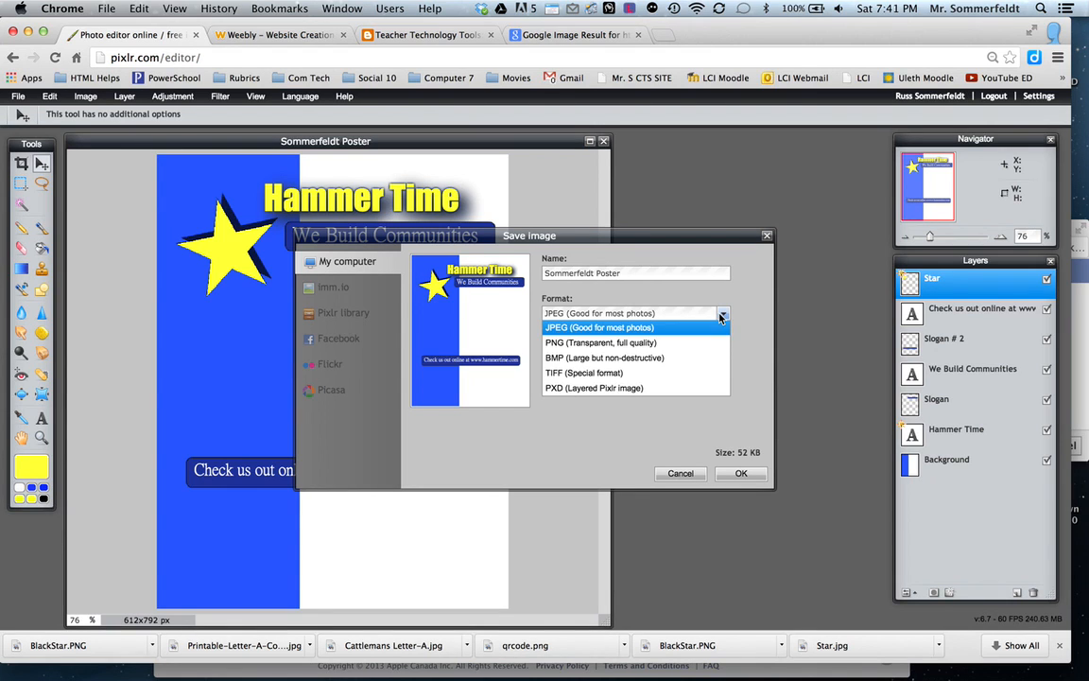
left_click(669, 389)
left_click(740, 473)
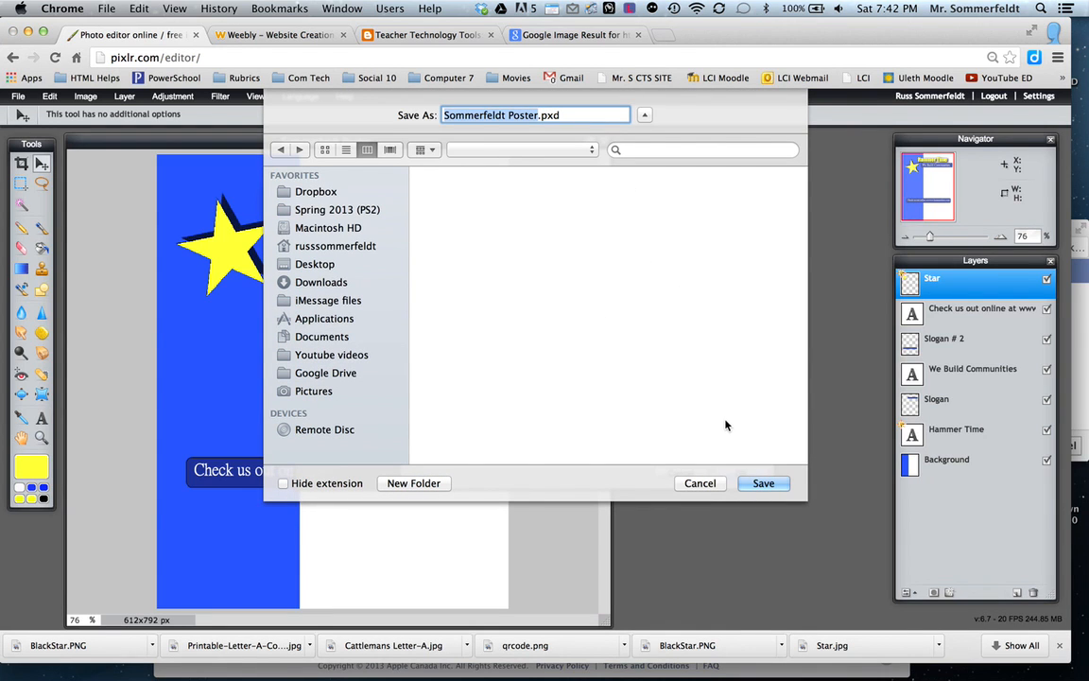
left_click(762, 484)
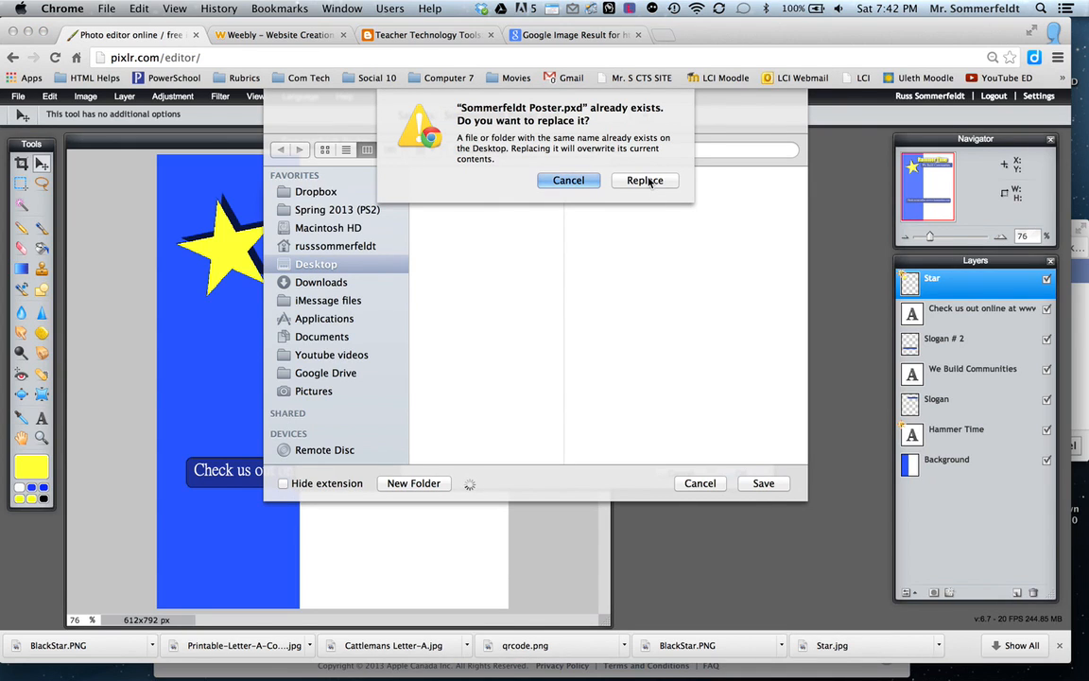
left_click(648, 181)
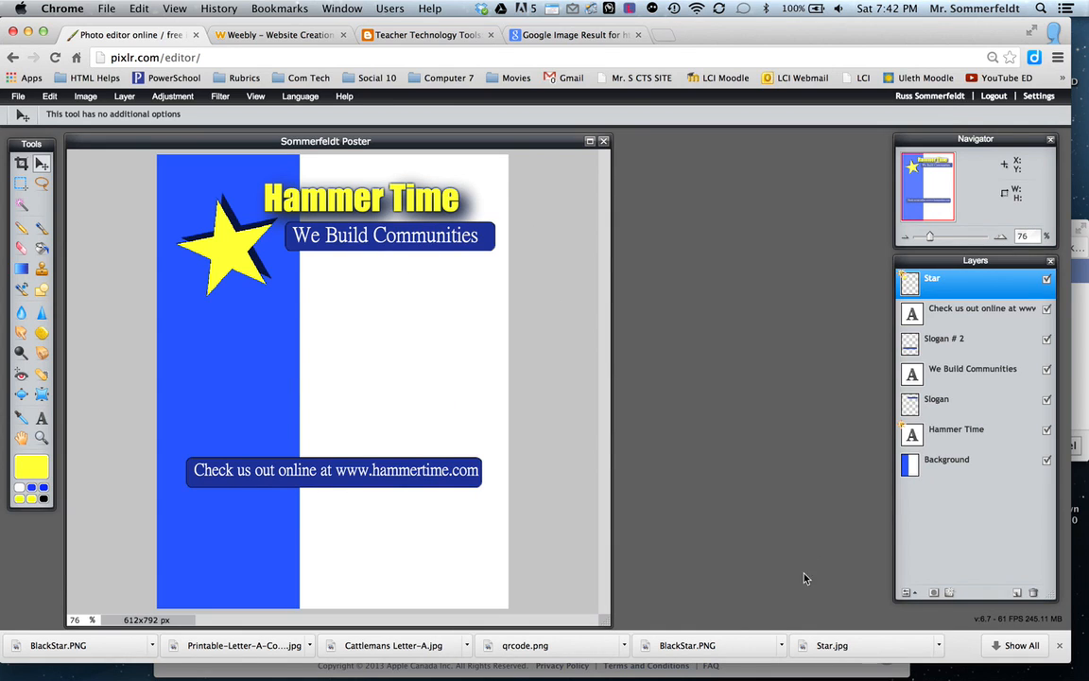
left_click_drag(744, 634, 711, 381)
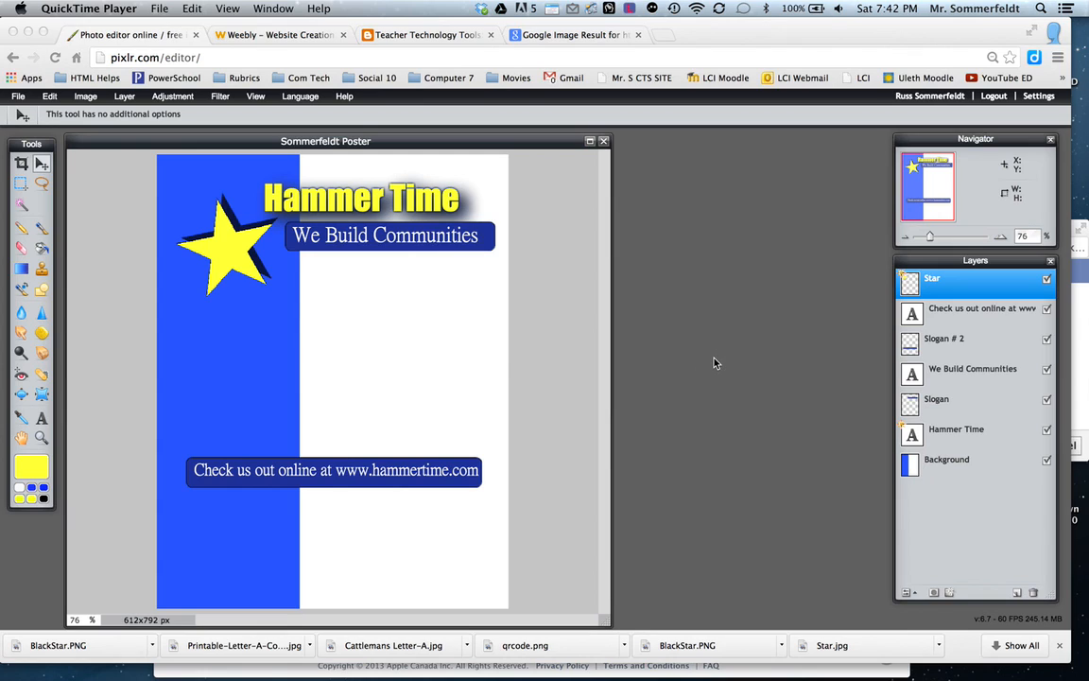